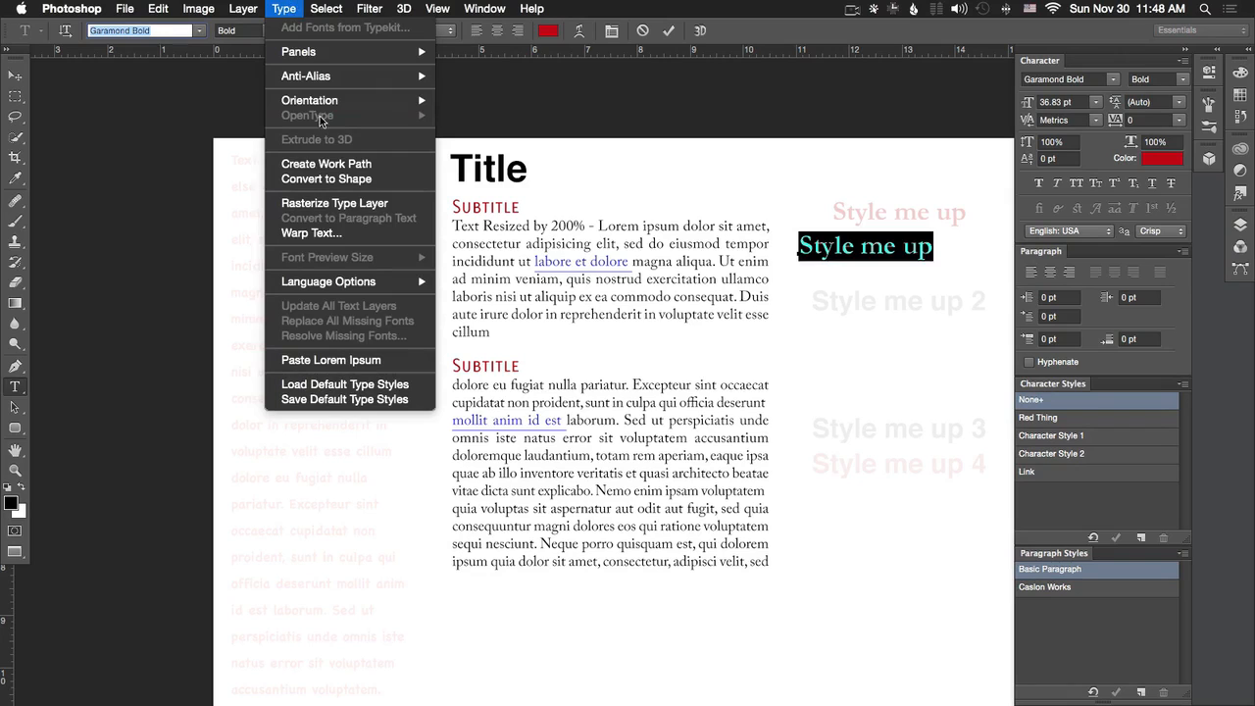
Set the font of the selected red "Style me up" text to Adobe Caslon Pro Regular
left_click(296, 4)
left_click(153, 31)
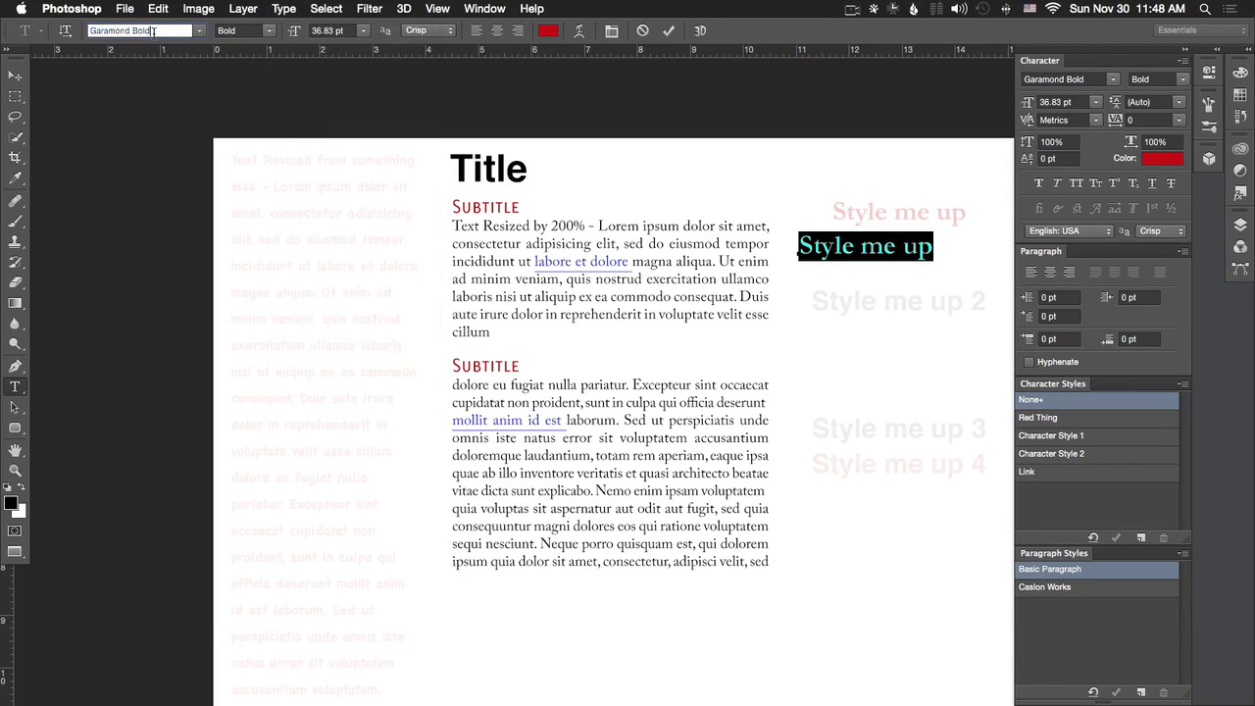
key("super+a")
type("adobe")
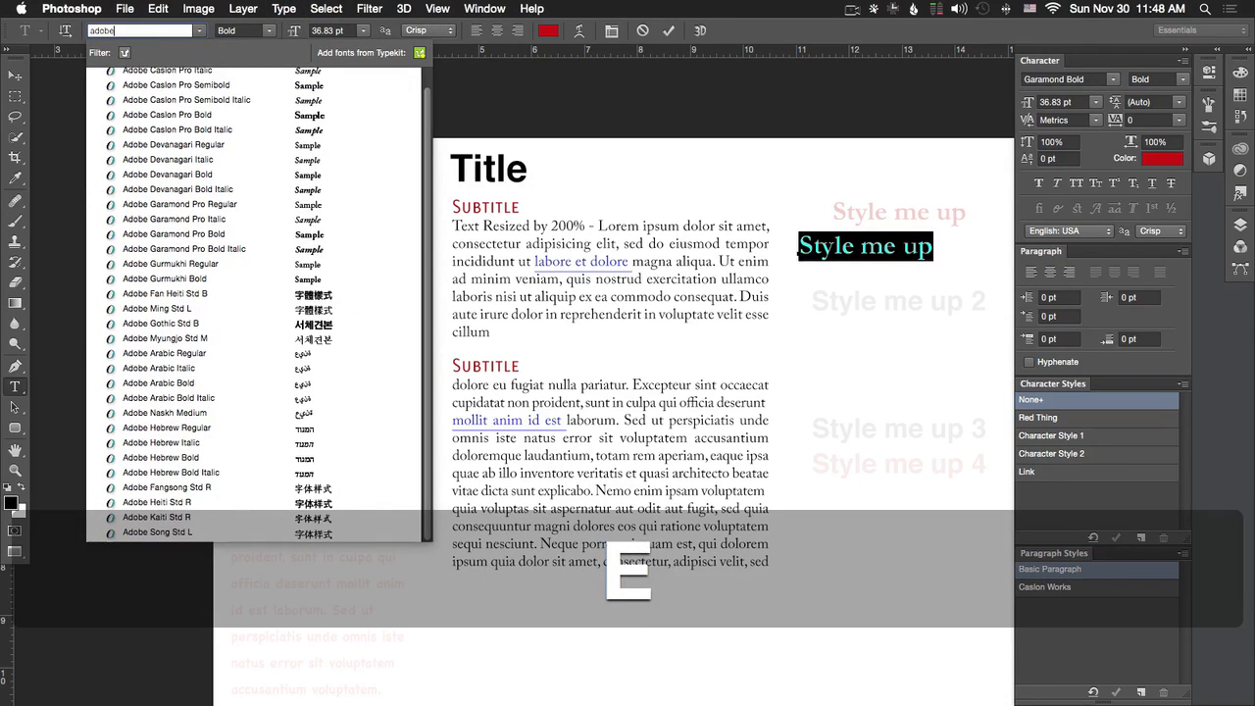
key("super+Return")
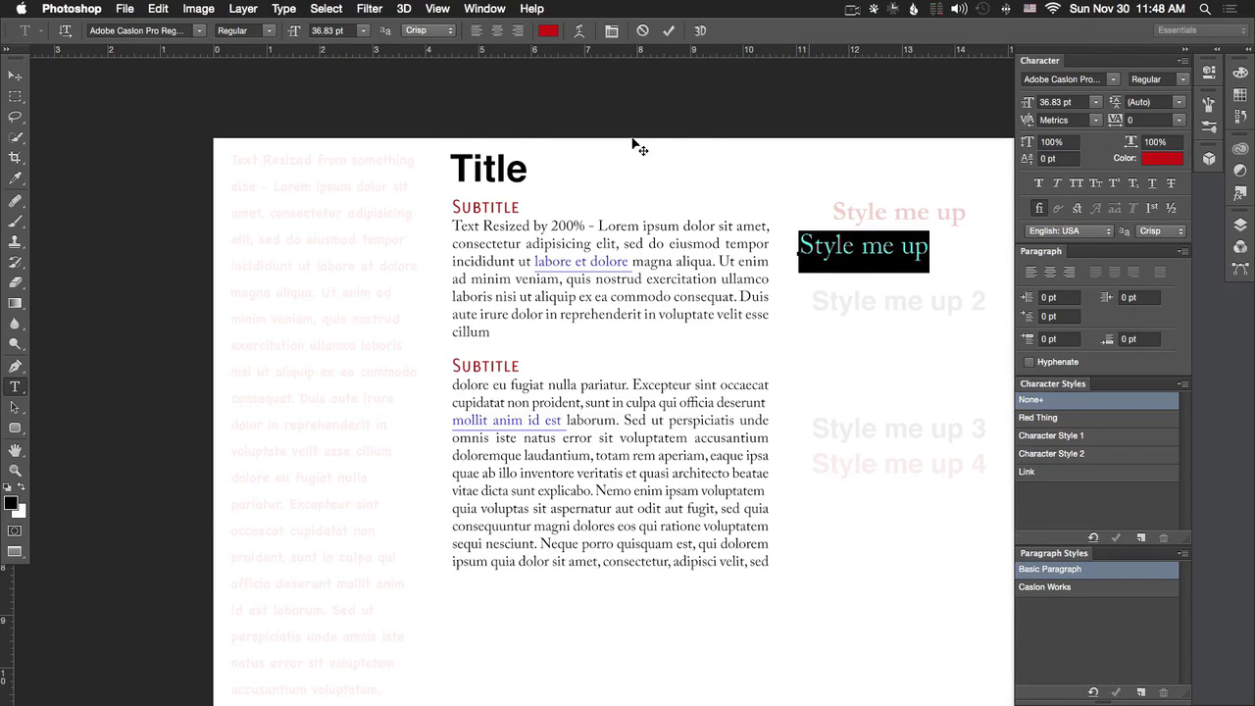
Try the Discretionary Ligatures OpenType feature on the selected text and undo it
left_click(286, 9)
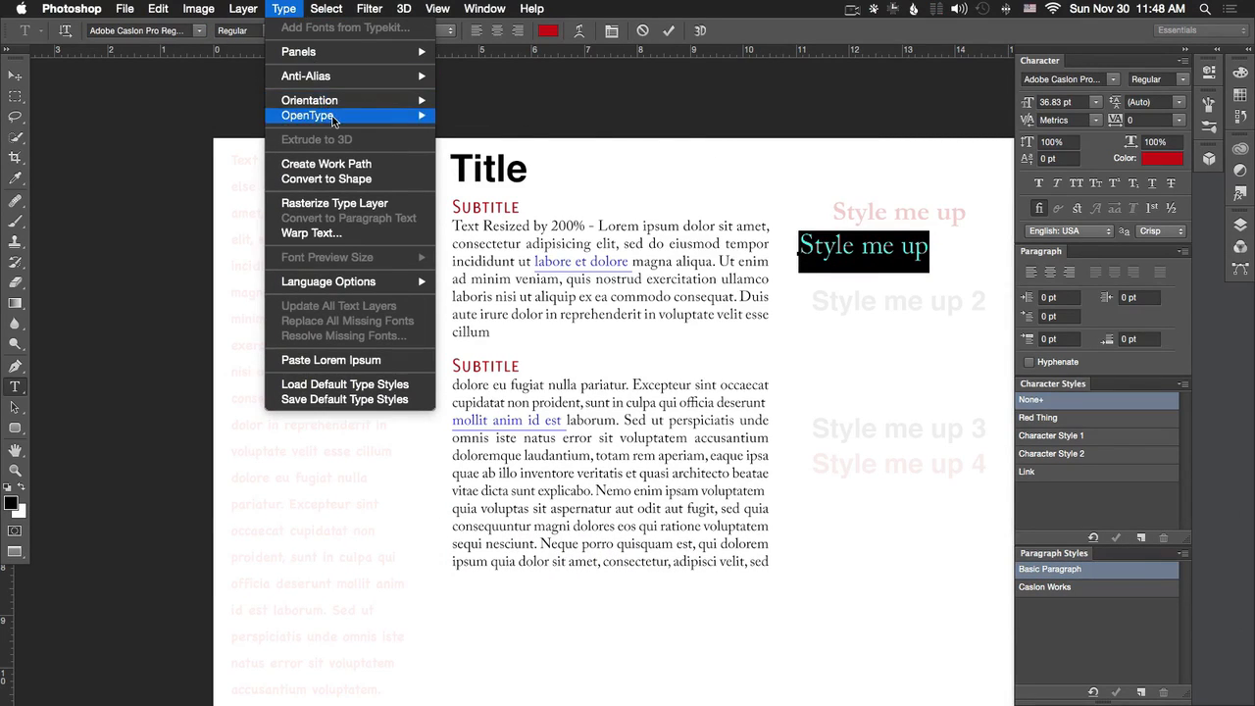
mouse_move(336, 115)
left_click(519, 147)
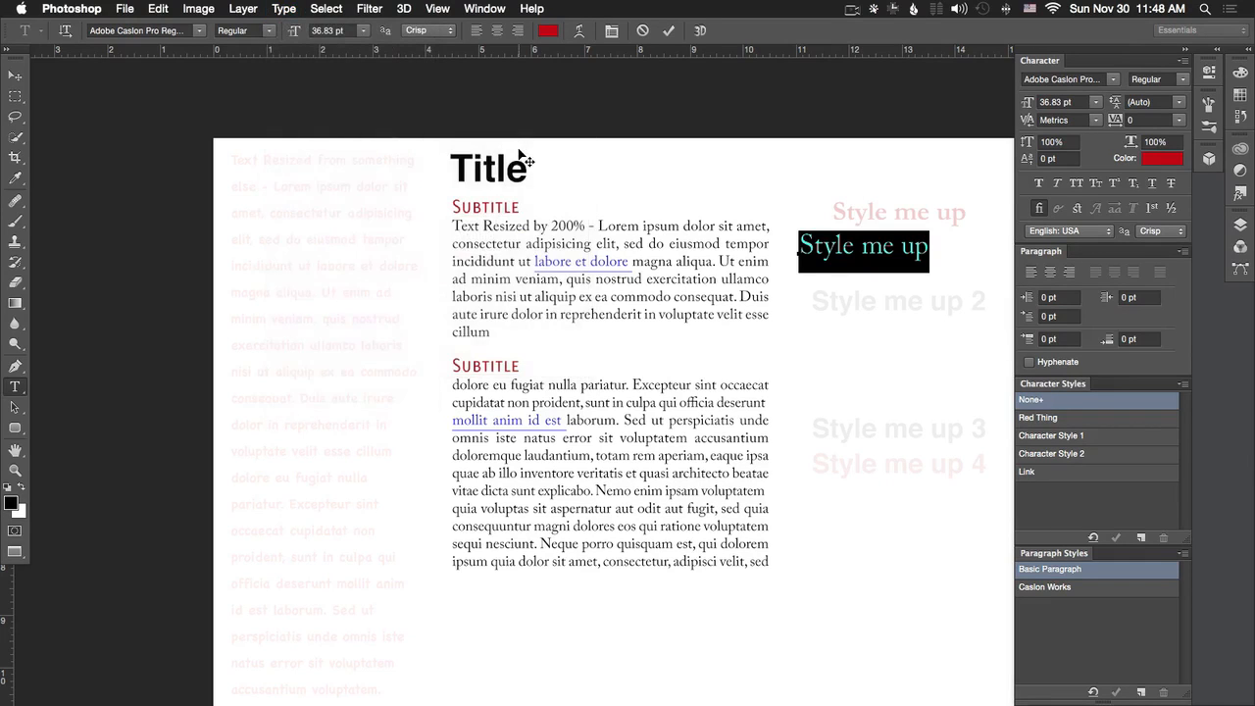
key("super+z")
Turn on the Oldstyle OpenType feature for the selected "Style me up" text
left_click(290, 9)
mouse_move(329, 114)
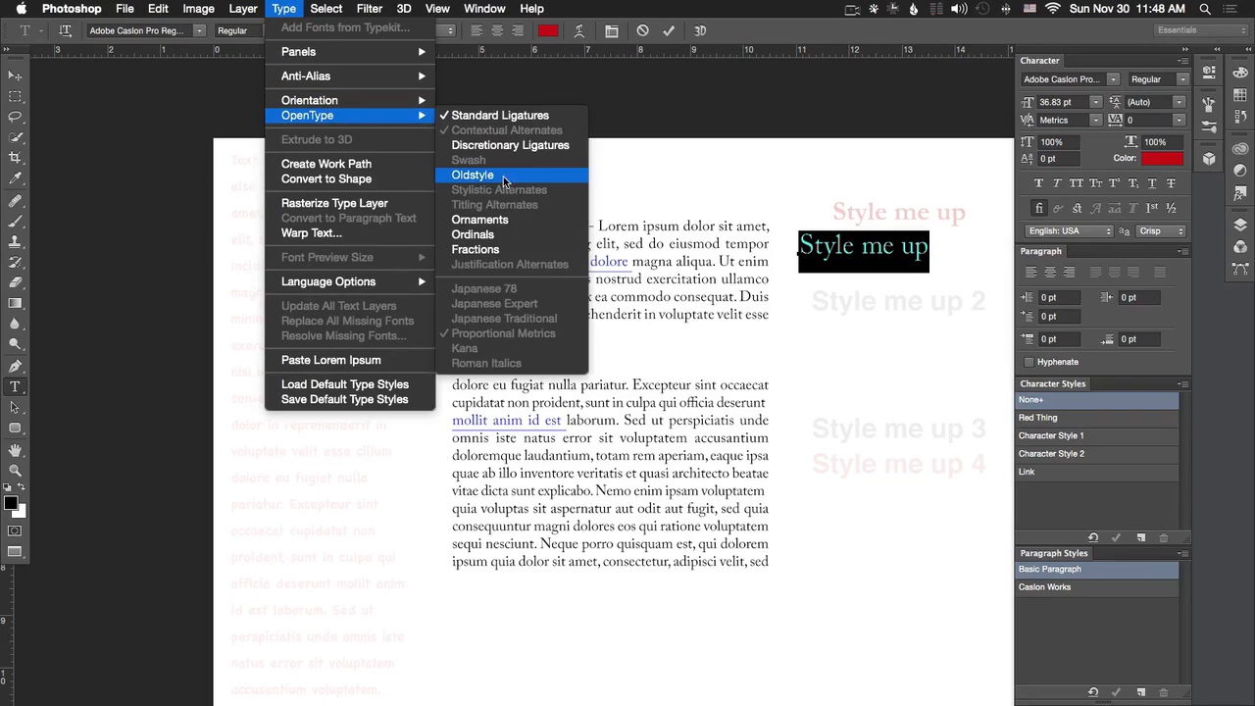
left_click(505, 182)
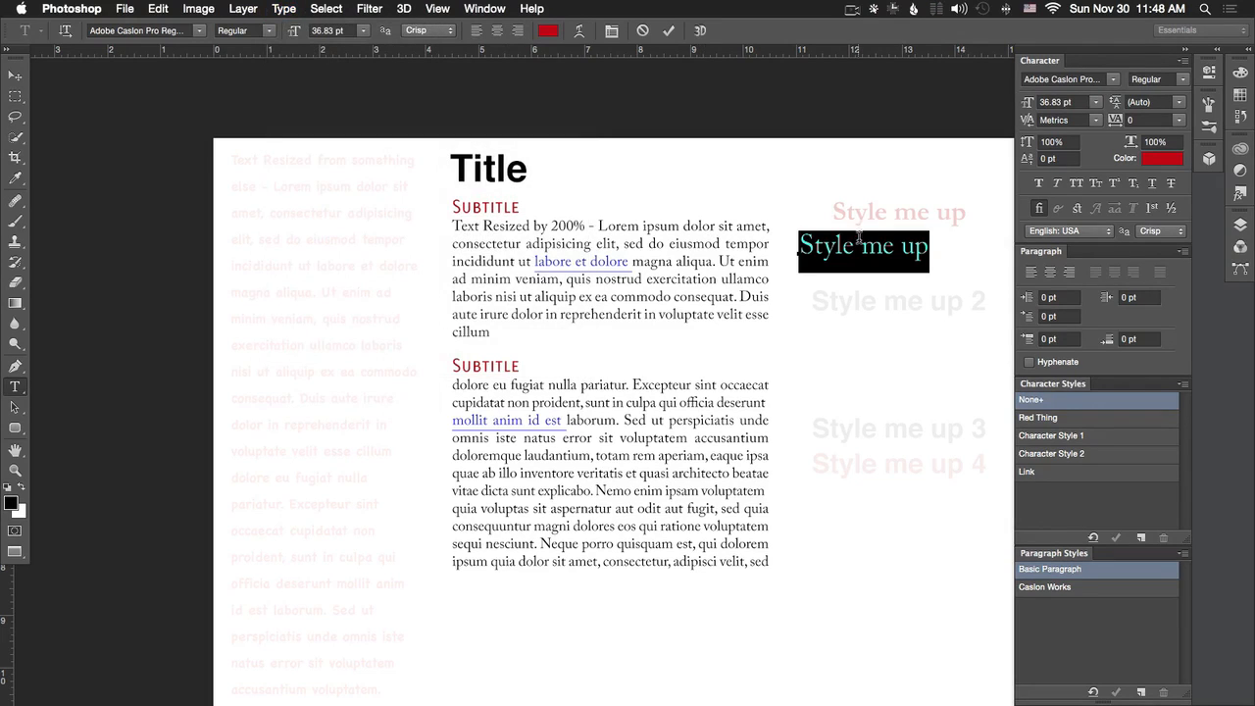
Try the Ornaments OpenType feature on the selected "Style me up" text and undo it
left_click(326, 8)
mouse_move(283, 9)
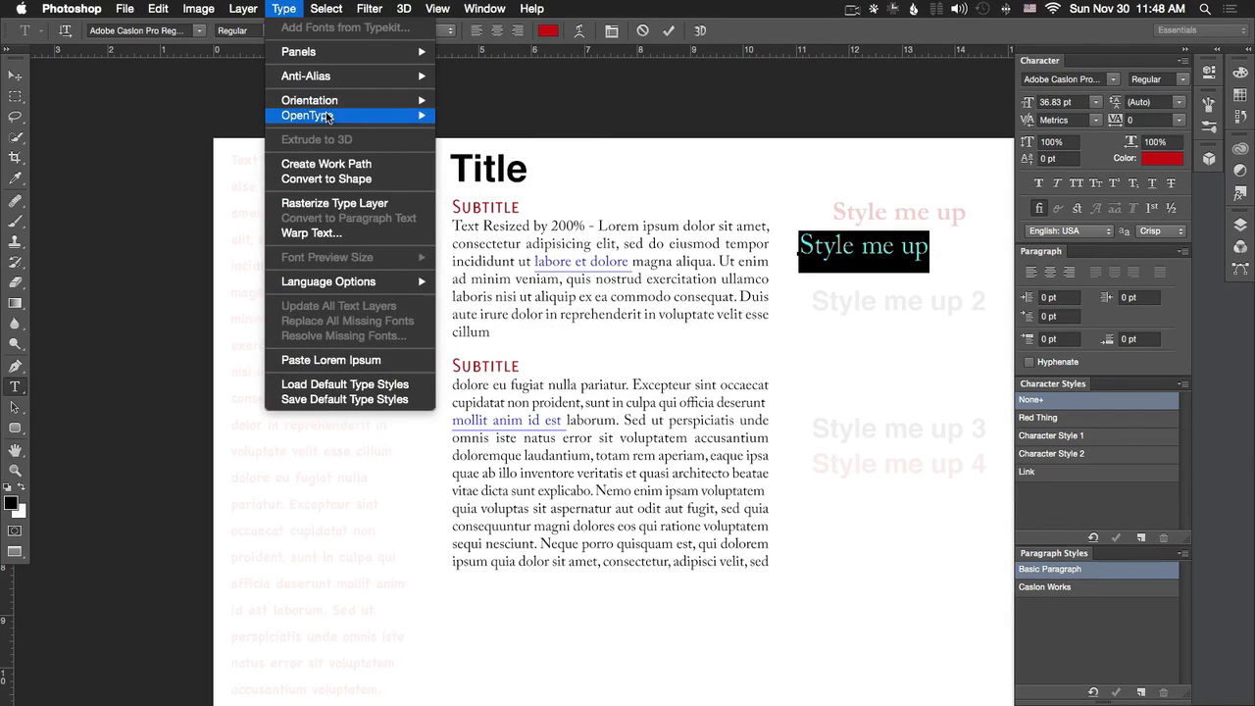
mouse_move(329, 115)
left_click(520, 224)
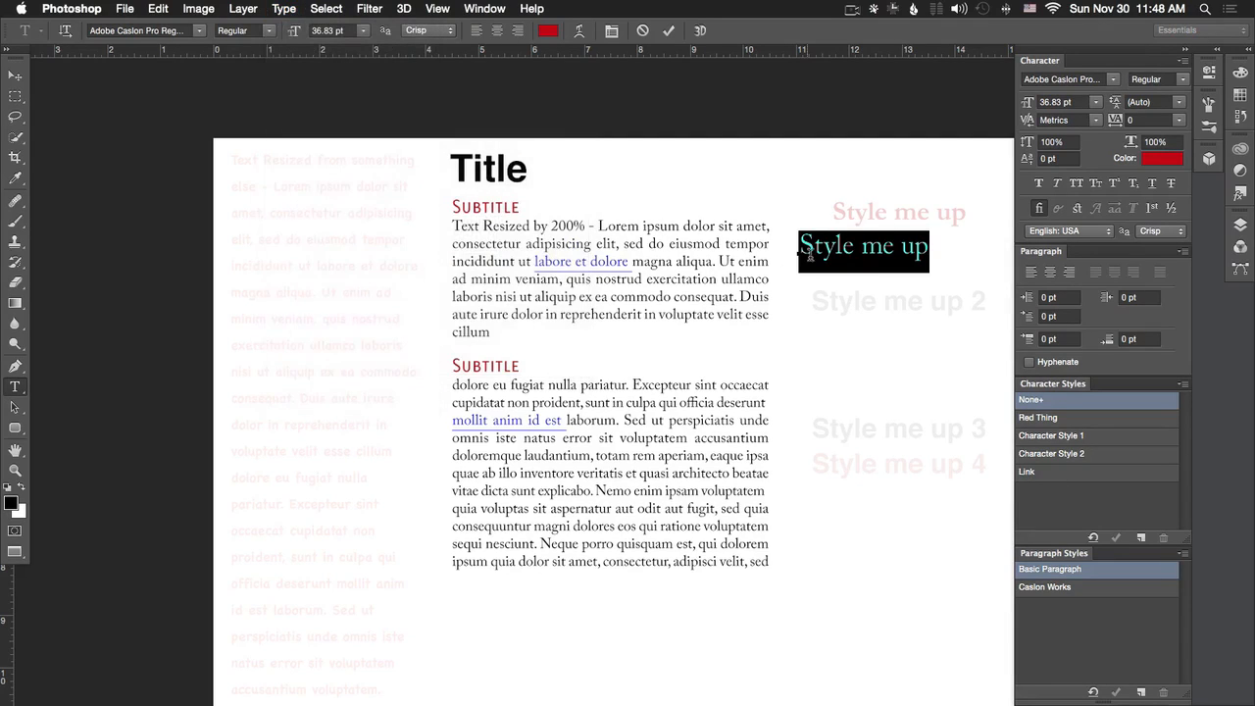
key("super+z")
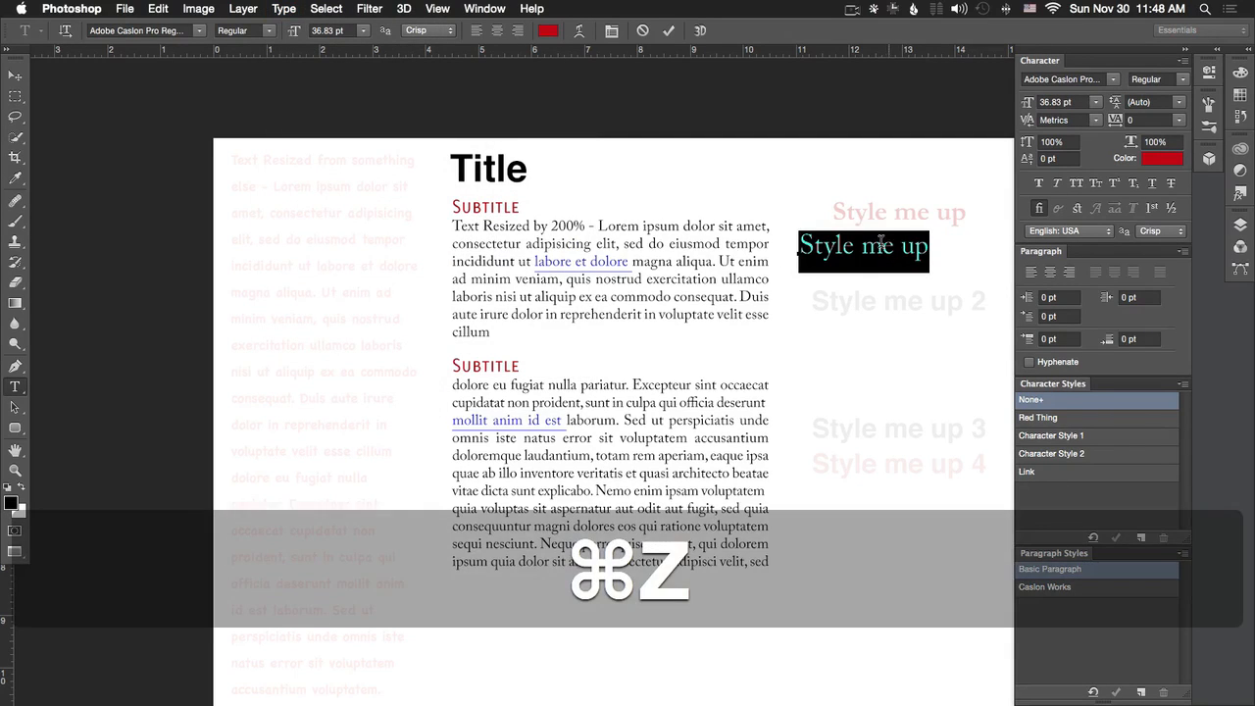
Commit the edits to the red "Style me up" text
key("super+Return")
key("super+Return")
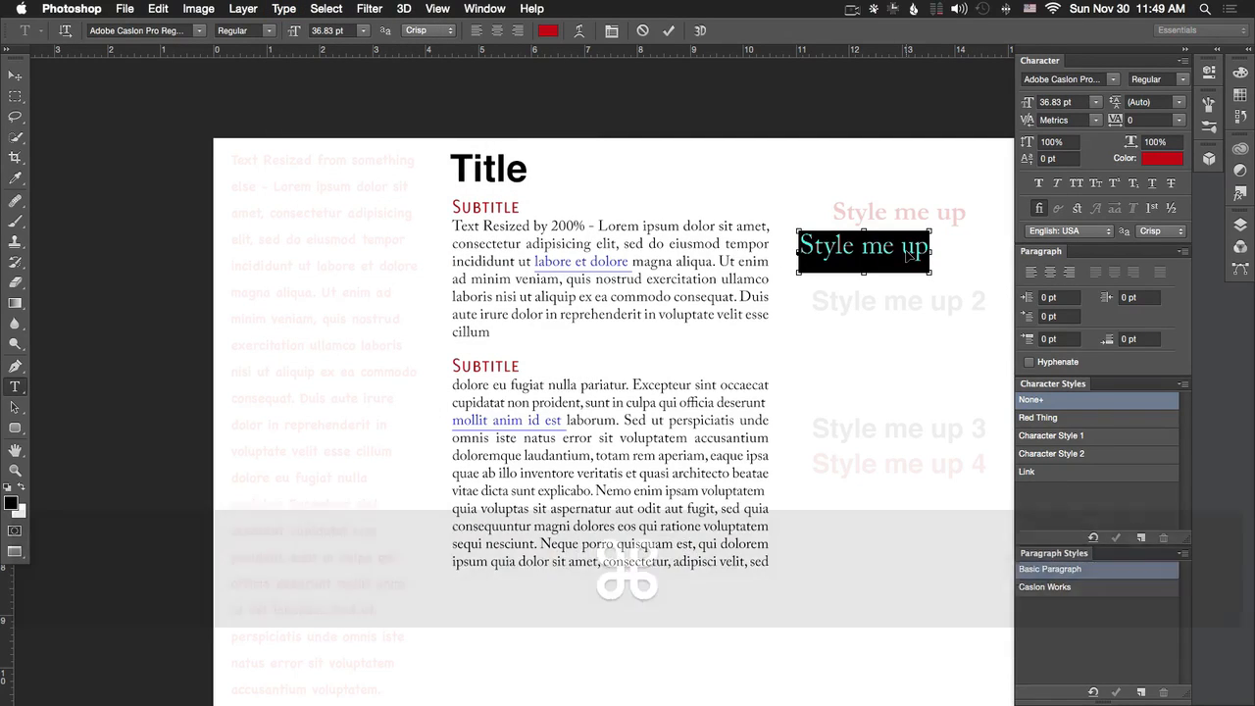
key("super")
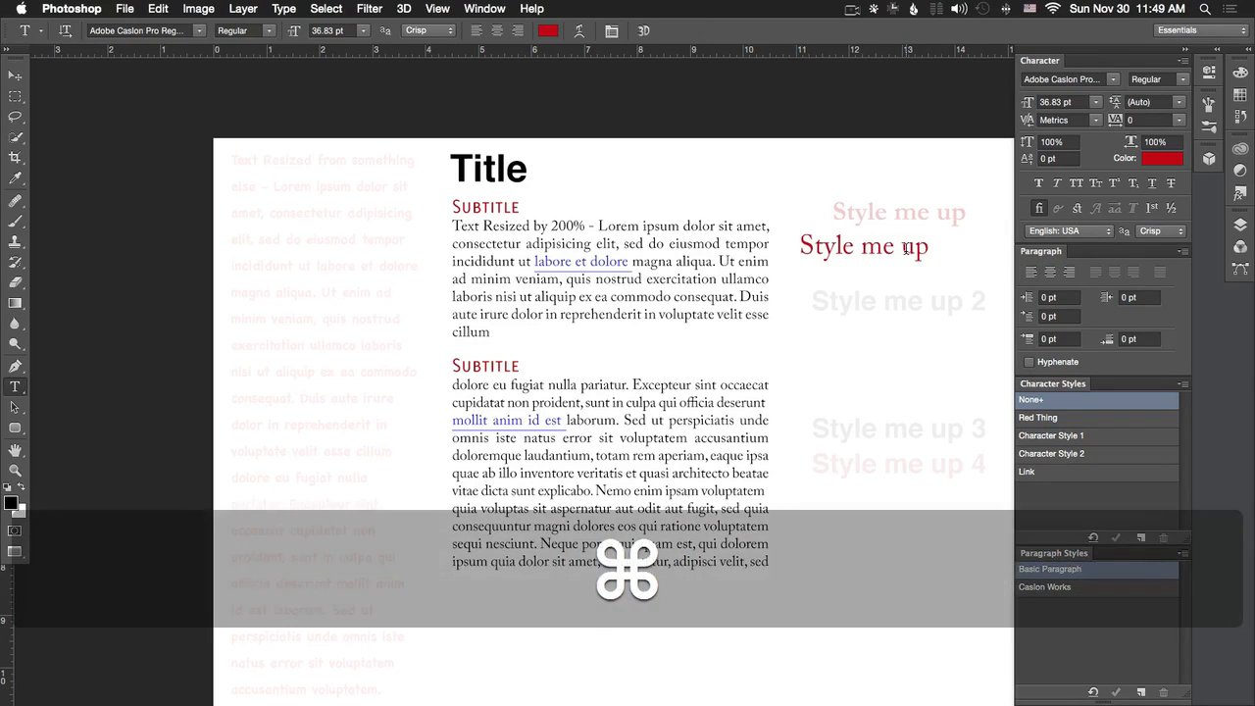
Switch to InDesign, widen the Glyphs panel and examine the full range of Minion Pro characters
key("super+Tab")
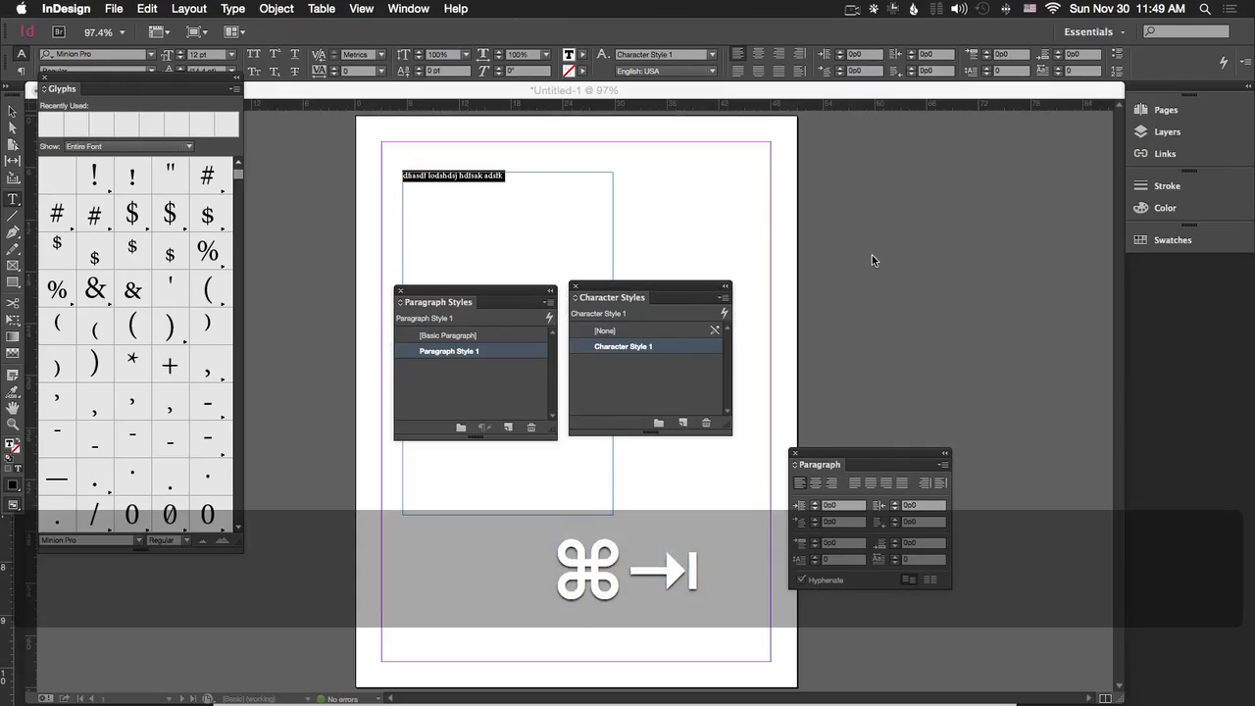
left_click_drag(249, 546, 1100, 546)
scroll(809, 301, "down", 4)
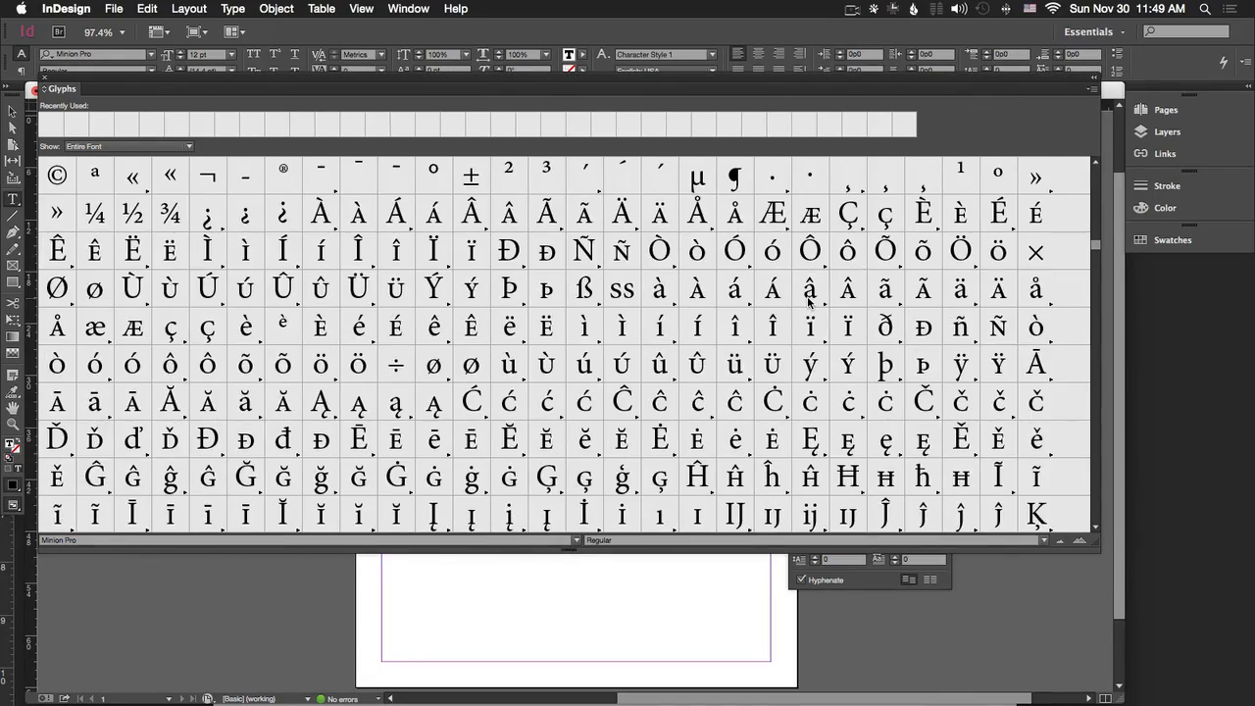
scroll(810, 299, "down", 1)
scroll(810, 299, "up", 6)
scroll(810, 299, "down", 20)
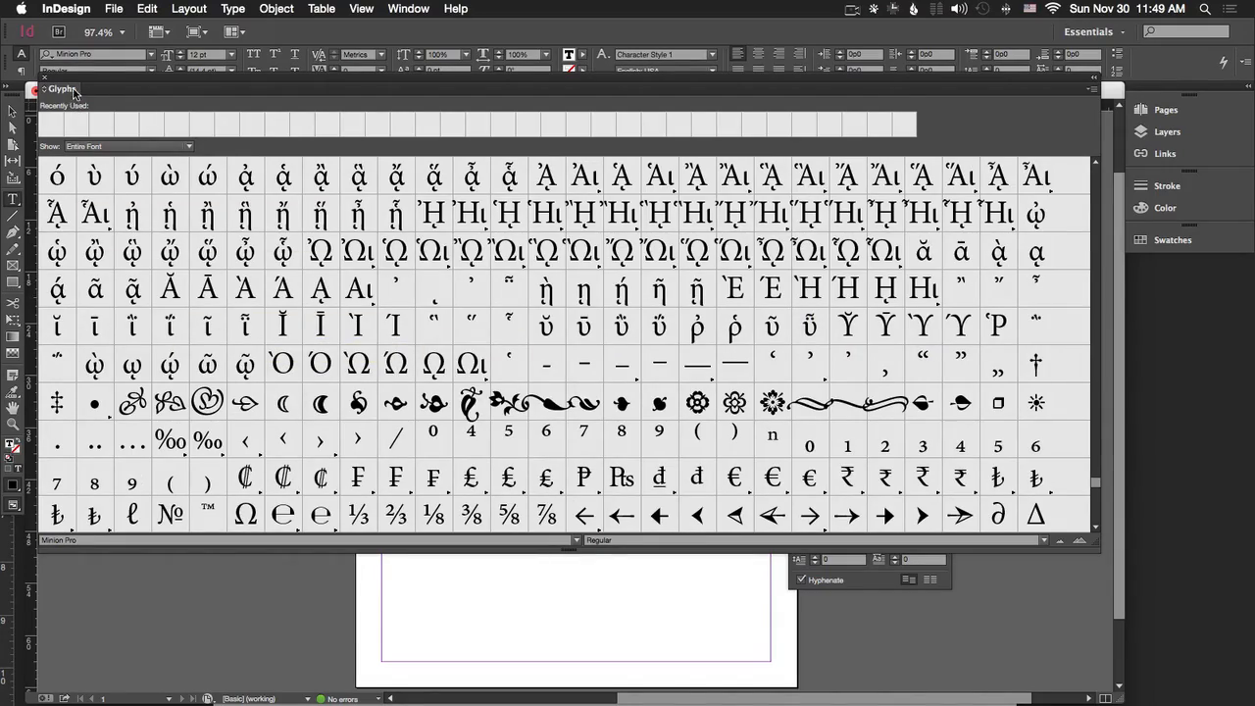
scroll(265, 226, "up", 10)
scroll(265, 226, "down", 15)
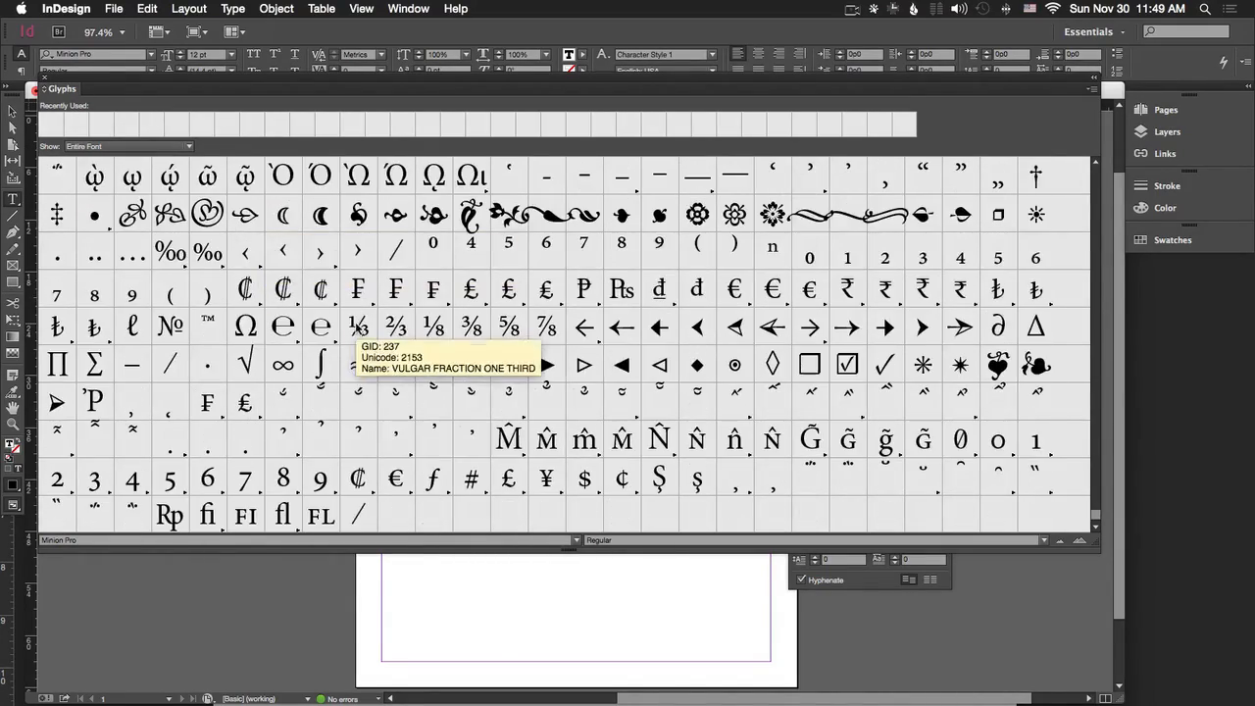
Set the Minion Pro style shown in the Glyphs panel to Medium Italic
left_click(692, 539)
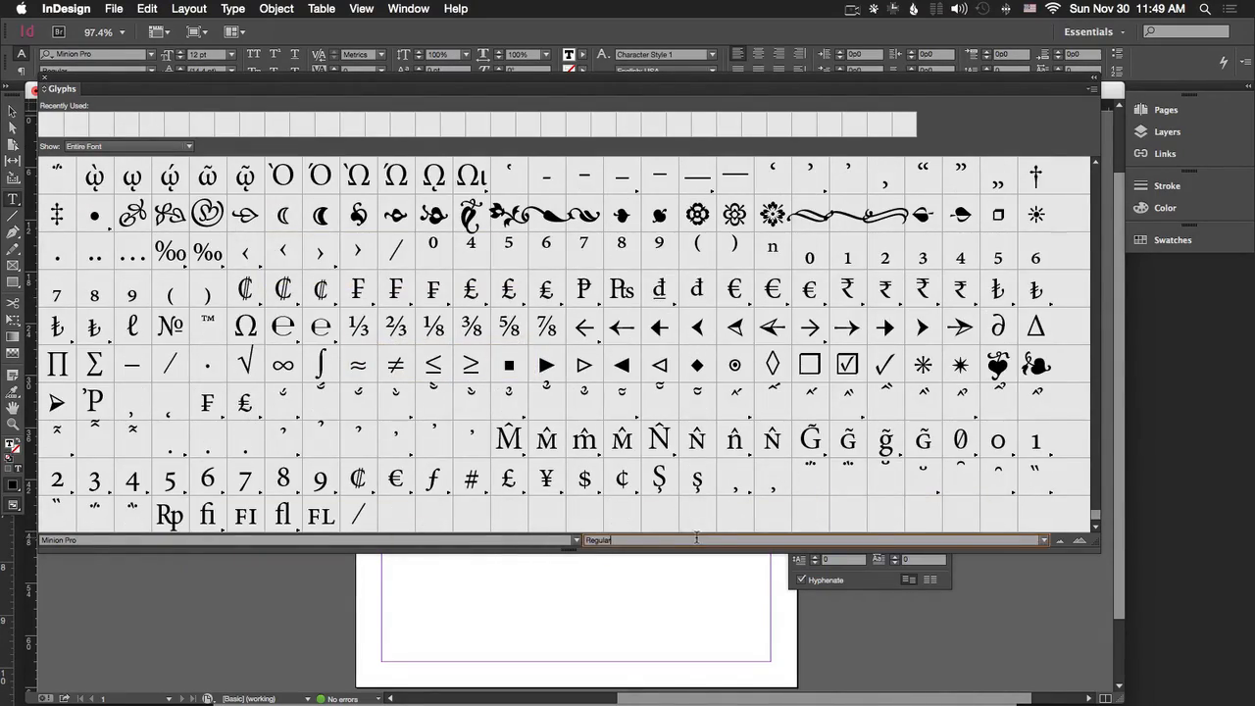
left_click(1044, 540)
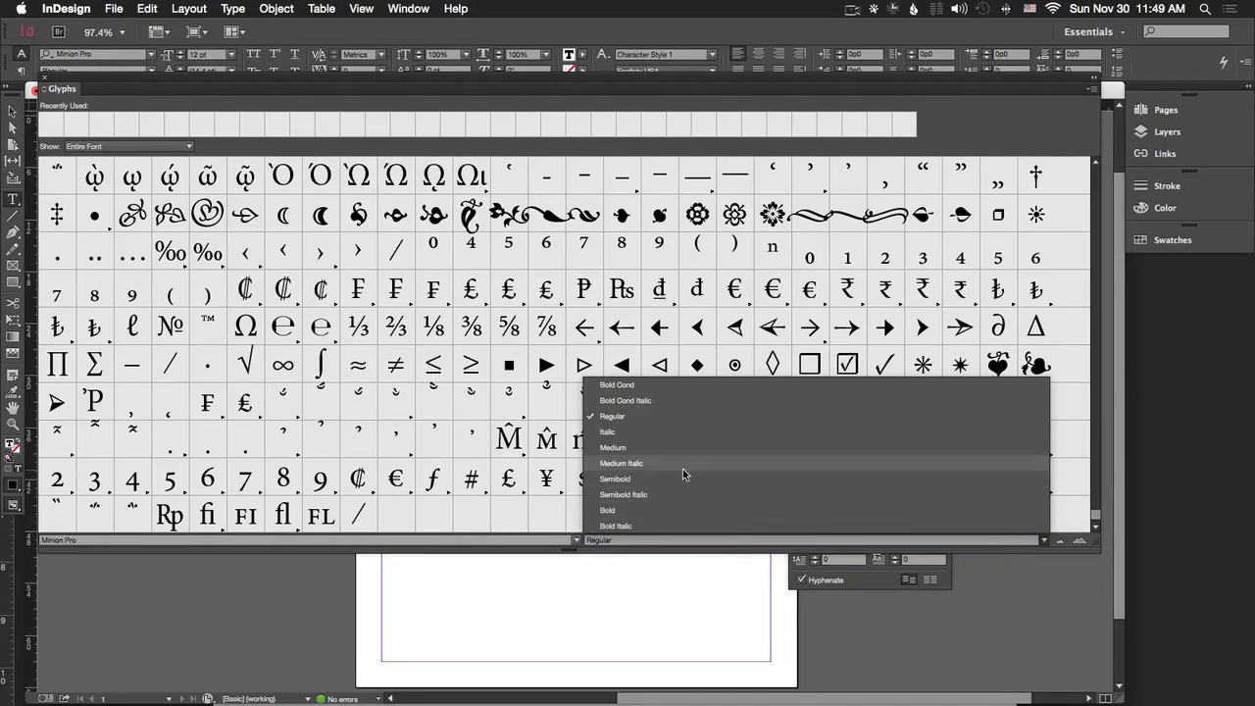
left_click(522, 358)
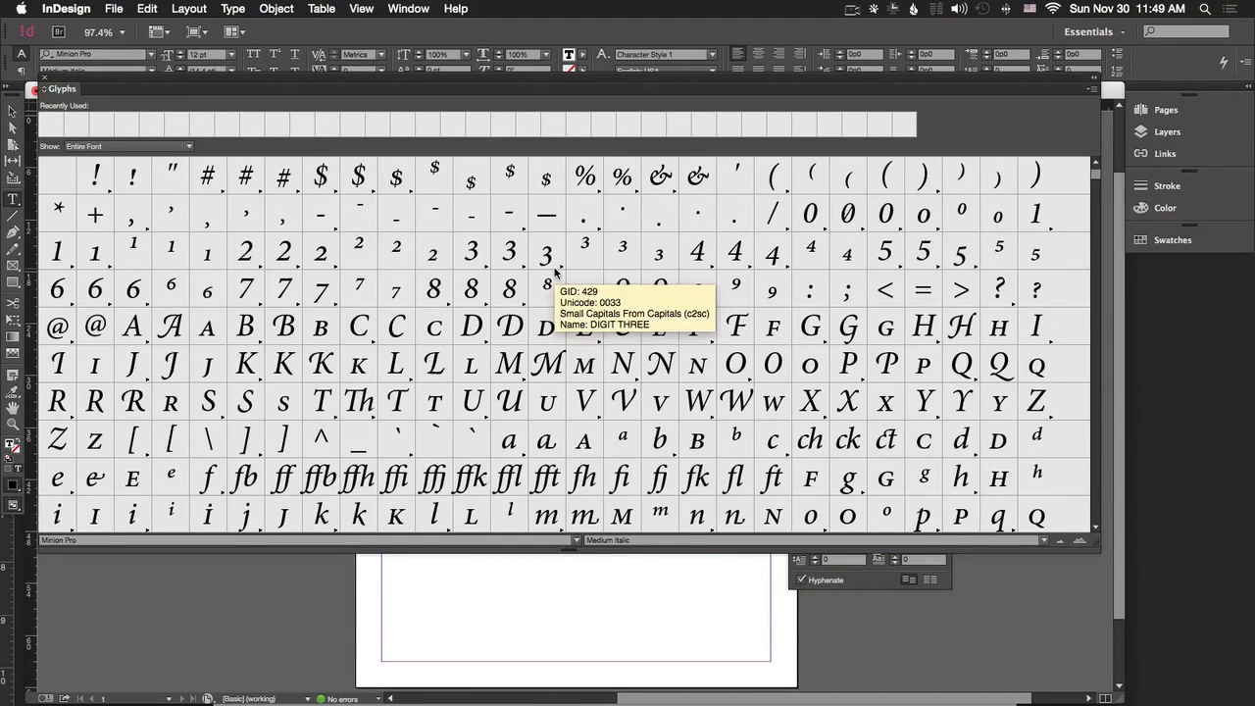
Switch back to Photoshop and review the OpenType features offered for the red "Style me up" text
key("super+Tab")
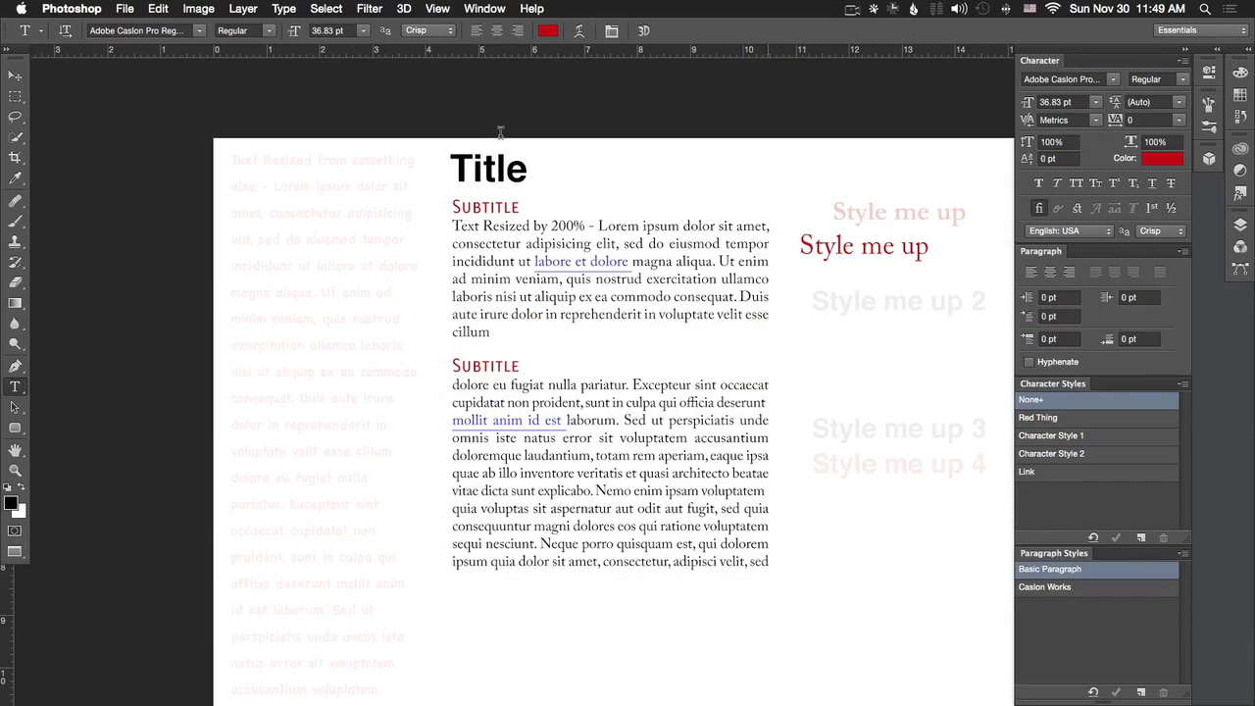
left_click(284, 8)
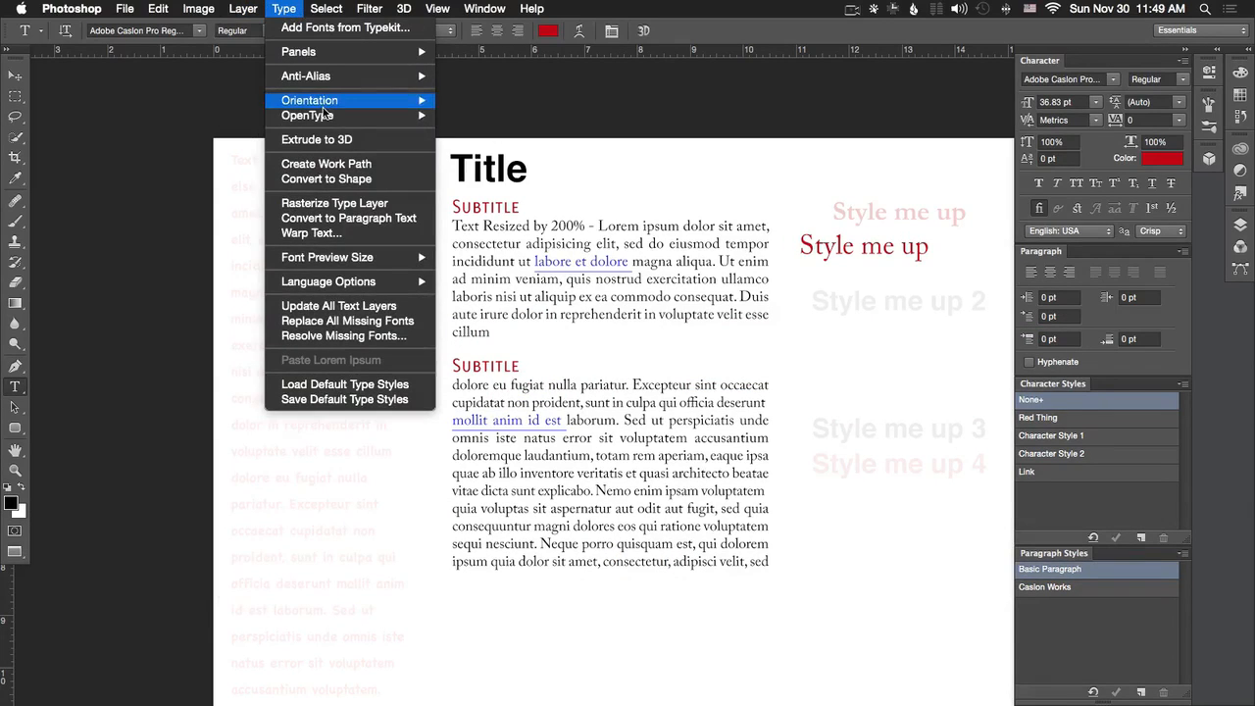
mouse_move(340, 116)
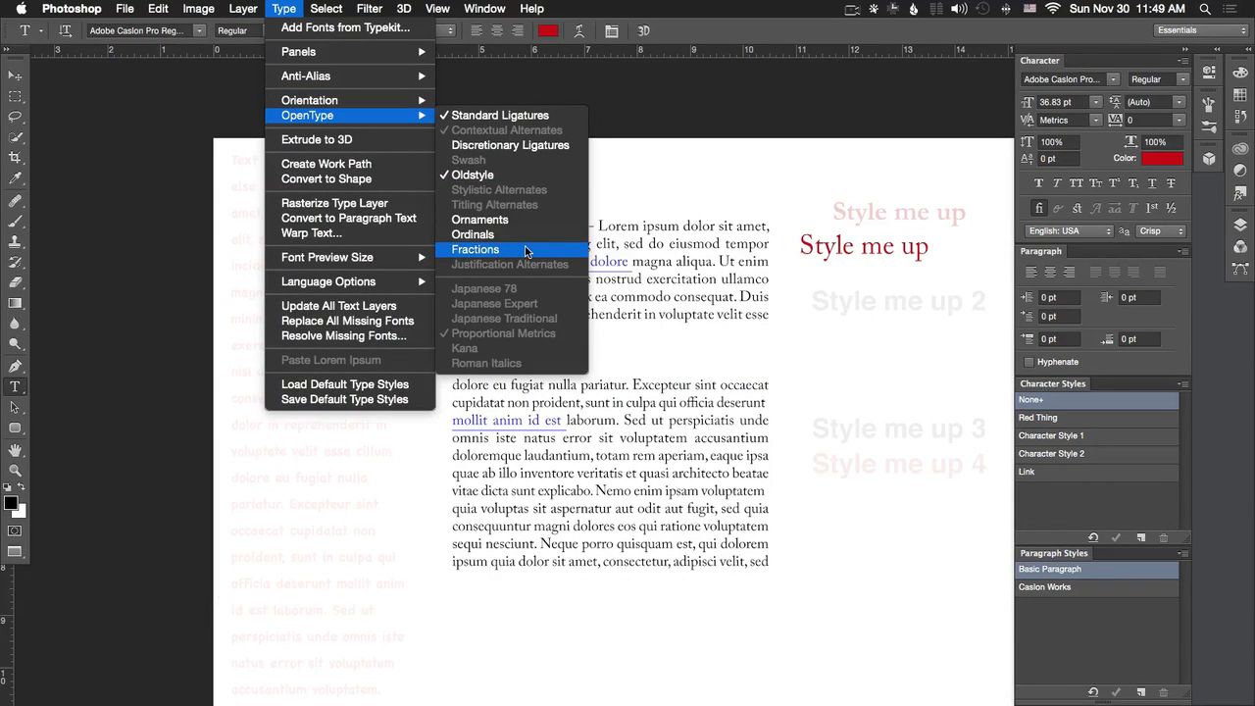
left_click(848, 246)
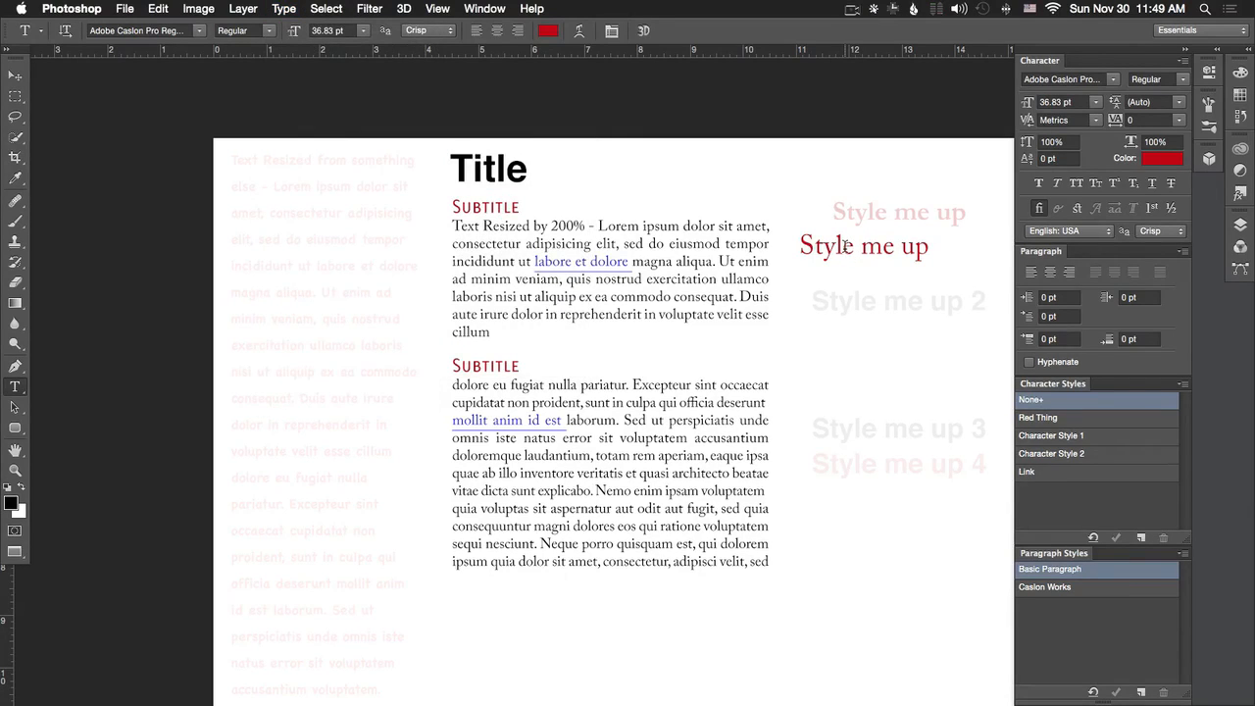
Duplicate the red "Style me up" text above the original and extrude the copy to 3D without switching to the 3D workspace
key("v")
left_click_drag(851, 255, 815, 183)
left_click(283, 8)
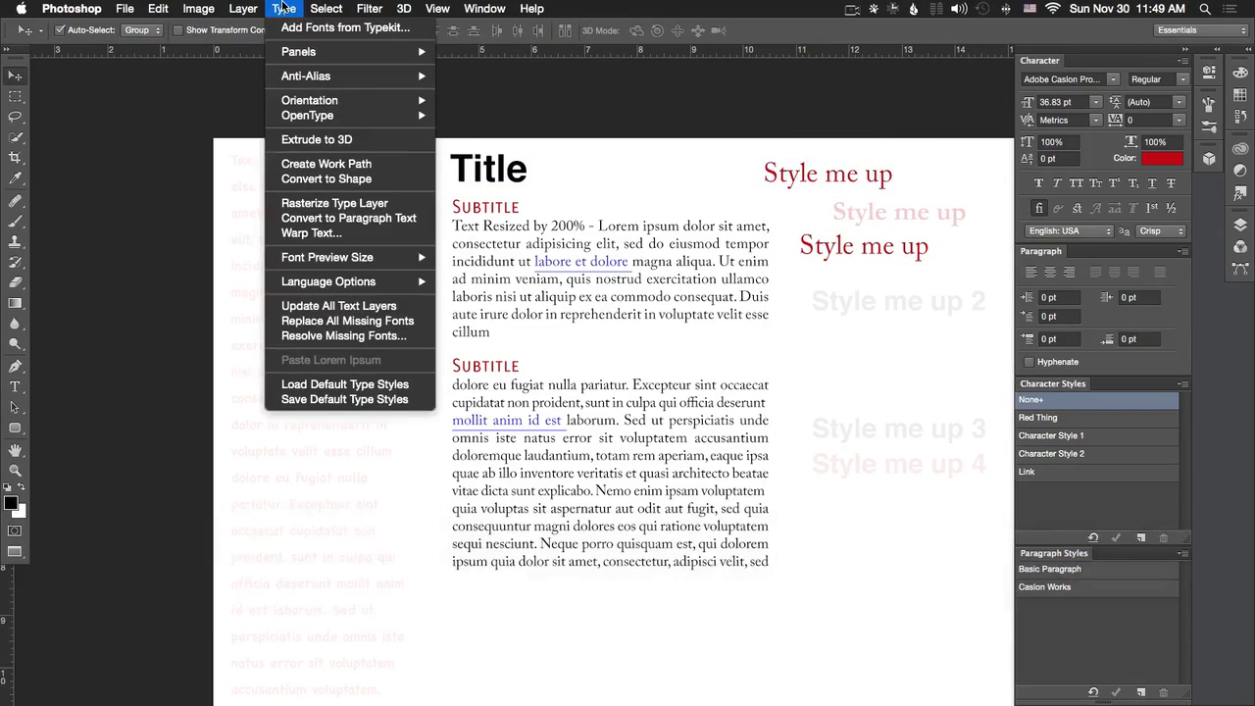
left_click(345, 140)
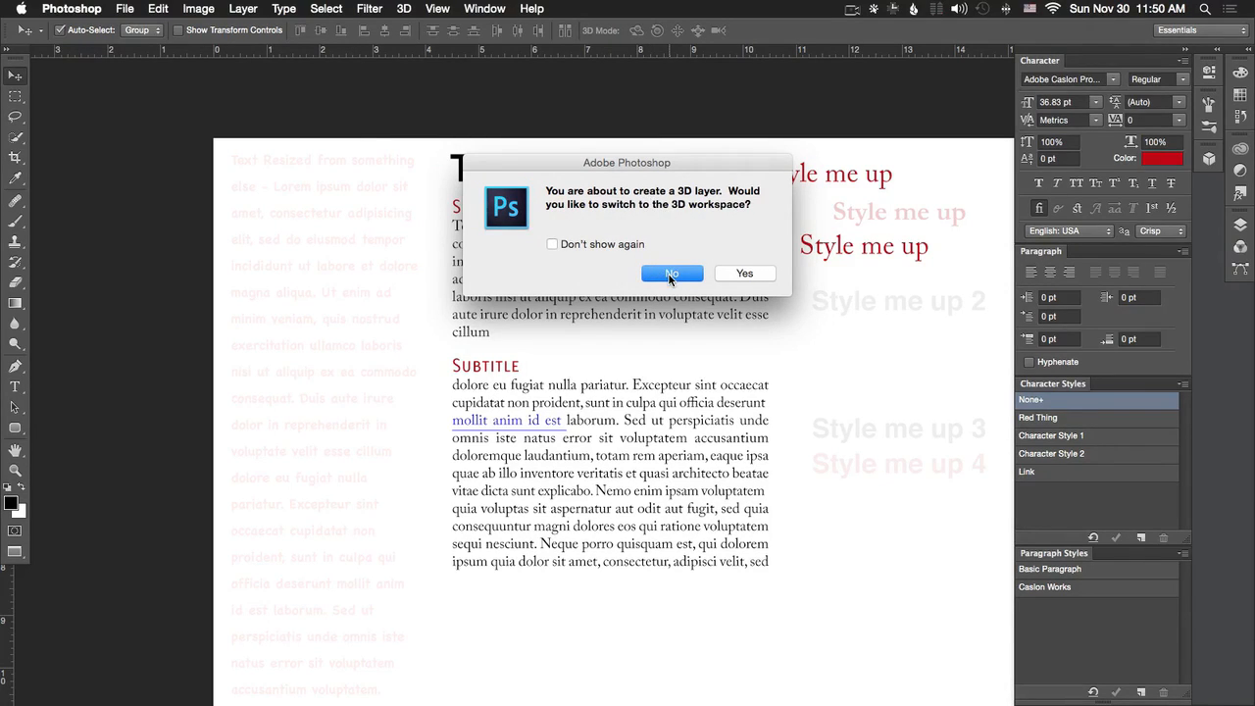
left_click(671, 277)
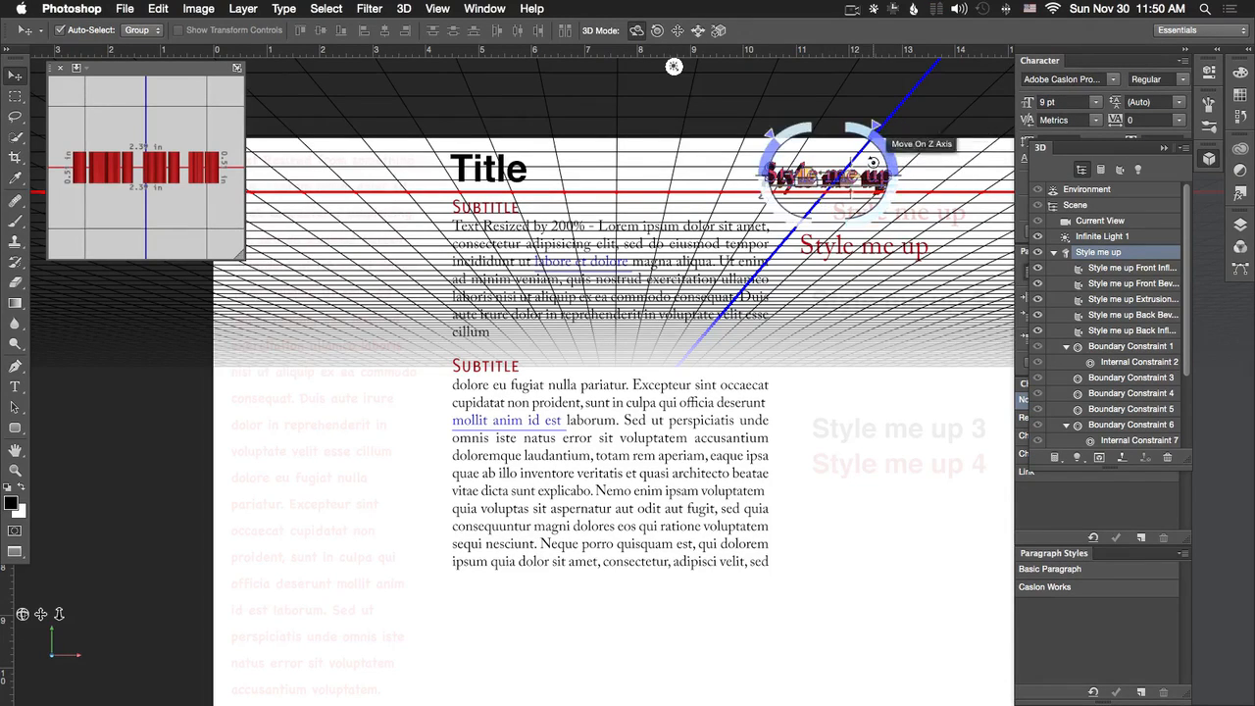
Rotate the extruded 3D "Style me up" text to inspect its depth, and delete that 3D layer
left_click_drag(873, 162, 845, 163)
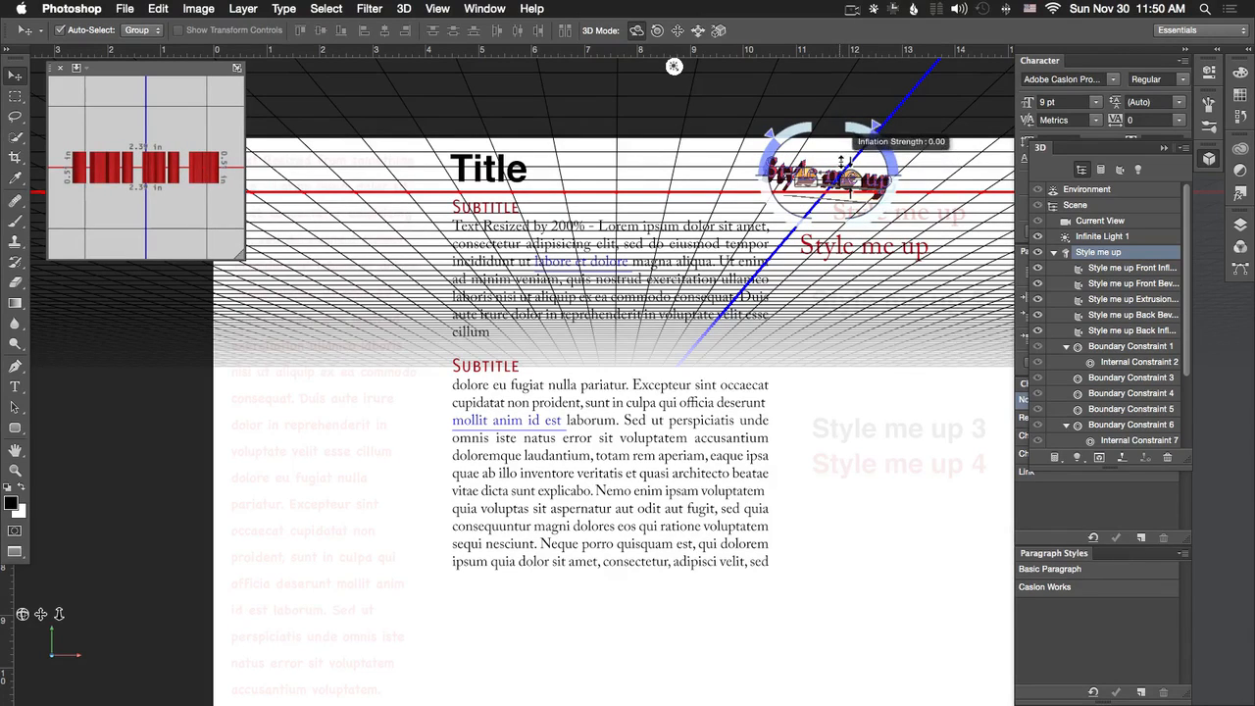
left_click(14, 96)
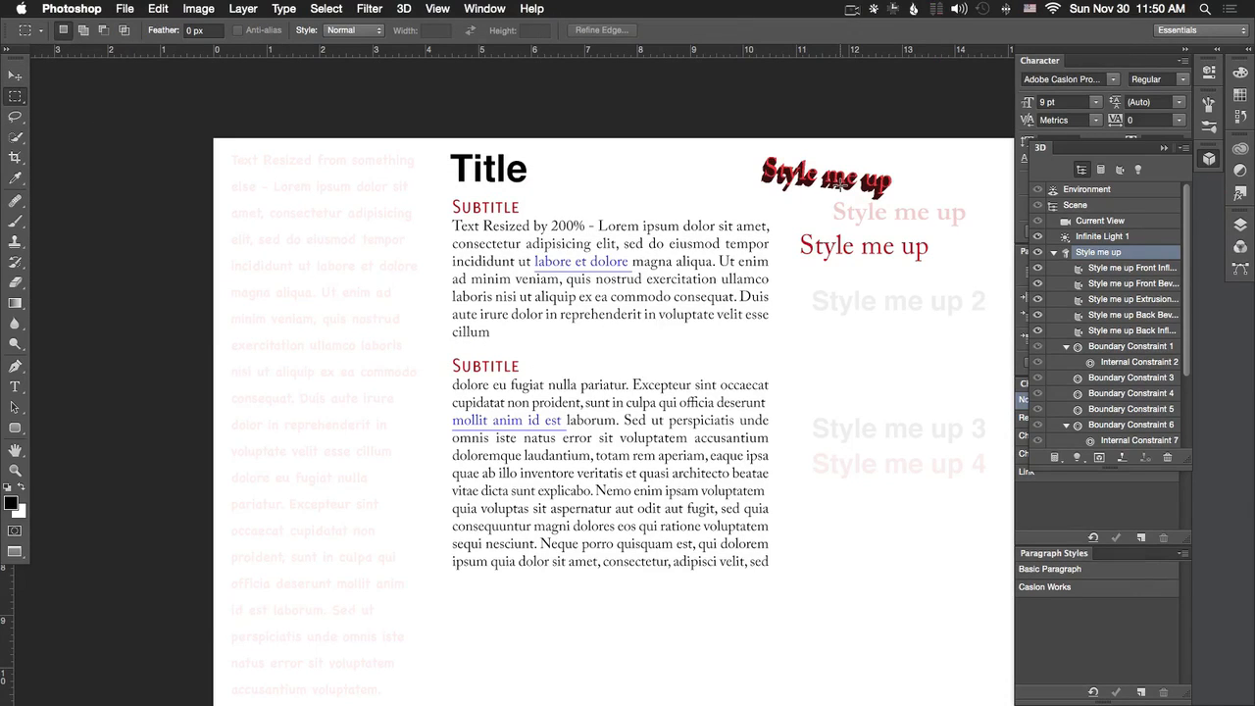
key("v")
key("BackSpace")
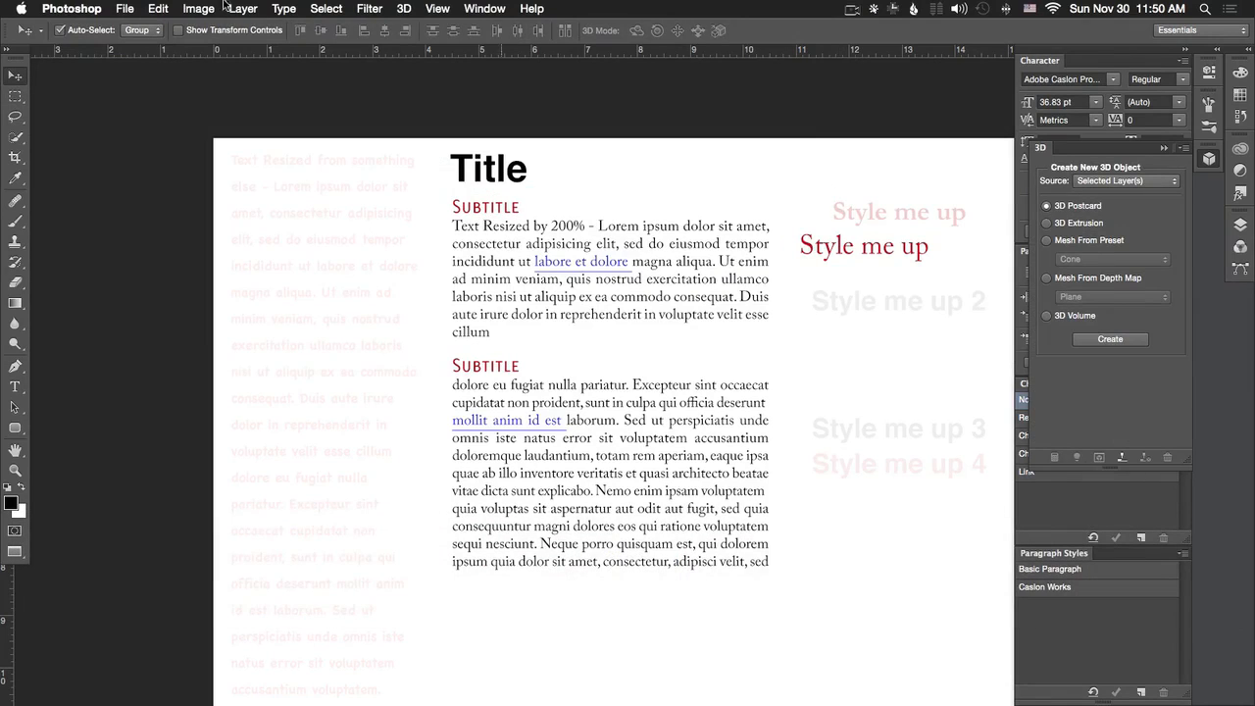
left_click(243, 8)
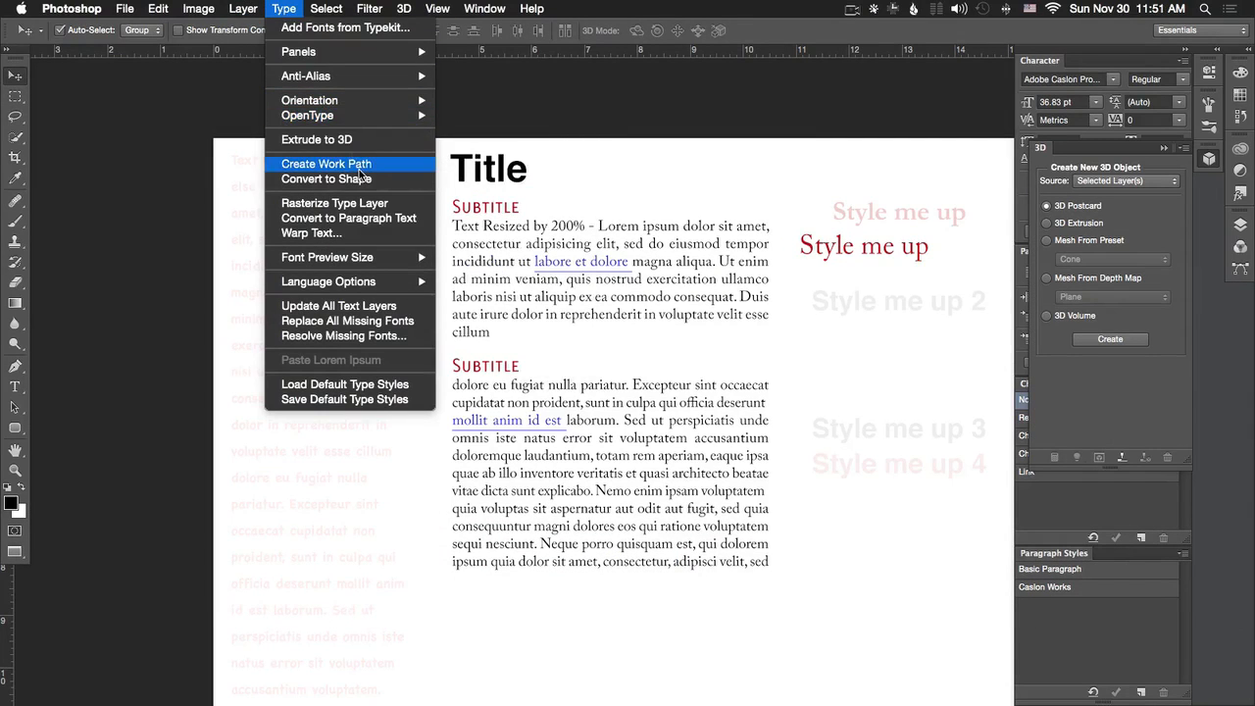
left_click(300, 8)
left_click(867, 212)
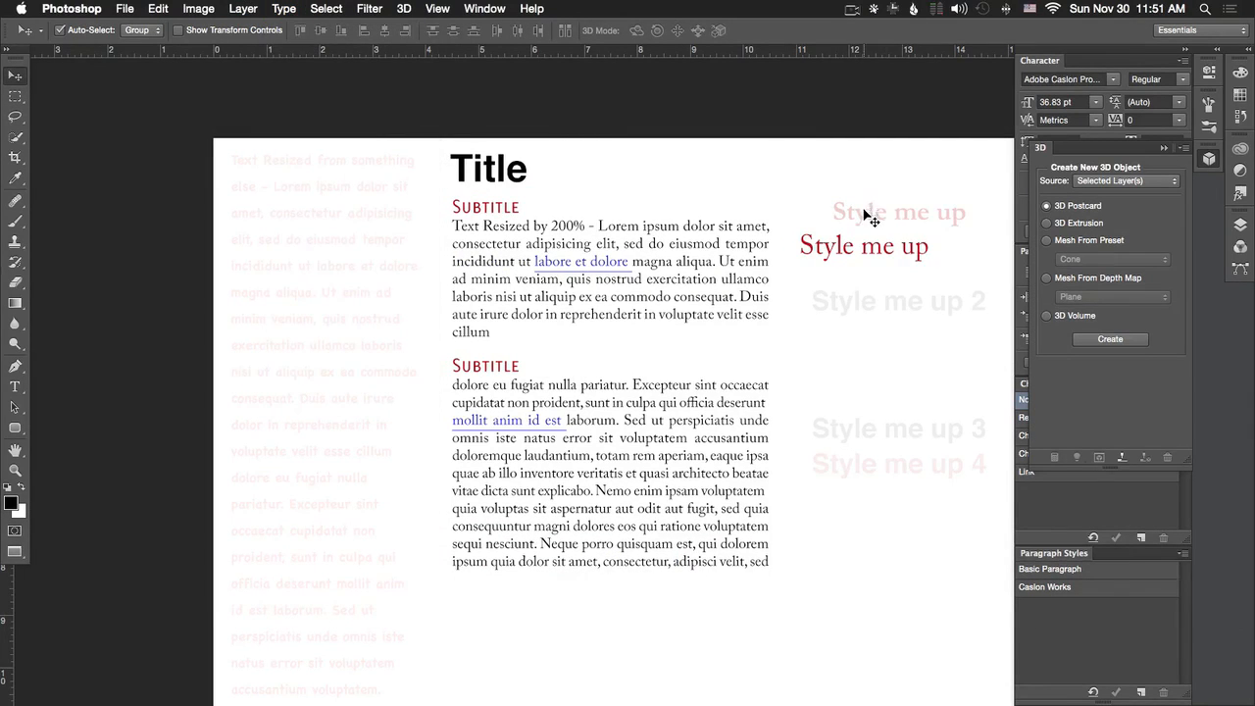
key("t")
key("Escape")
key("v")
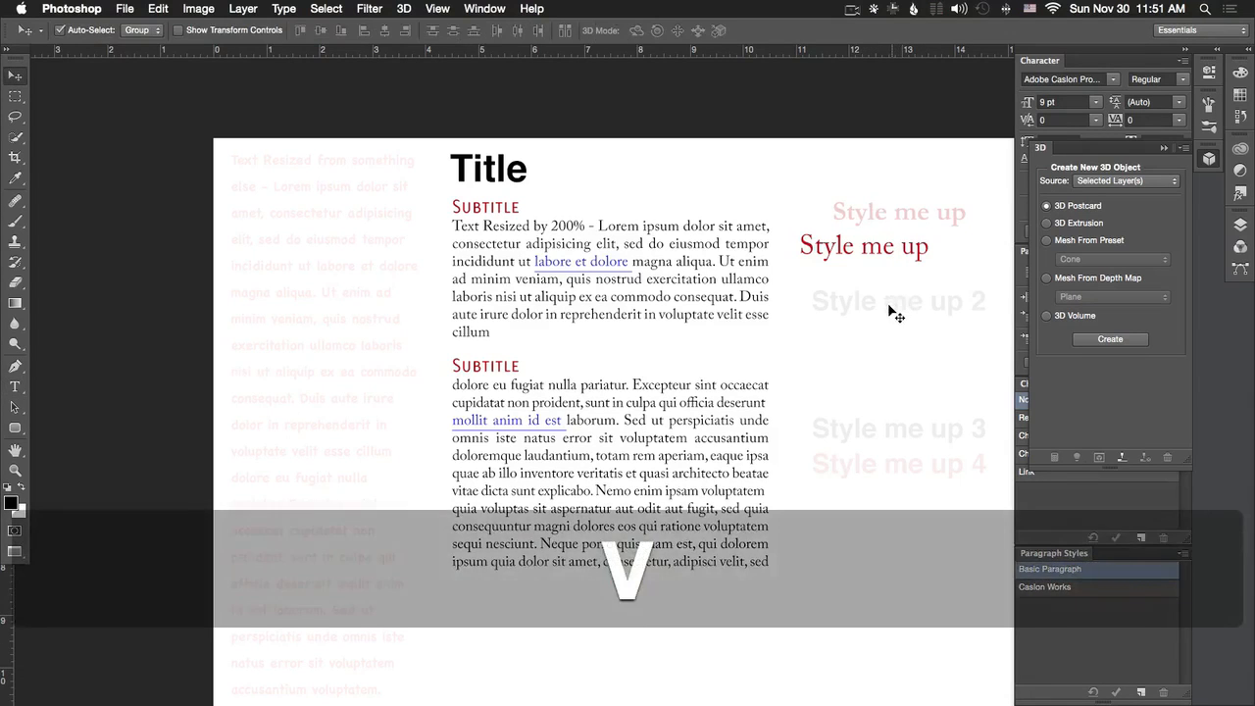
Set the opacity of the faded "Style me up 2" text layer to 100%
key("t")
left_click(887, 301)
key("super+a")
key("Escape")
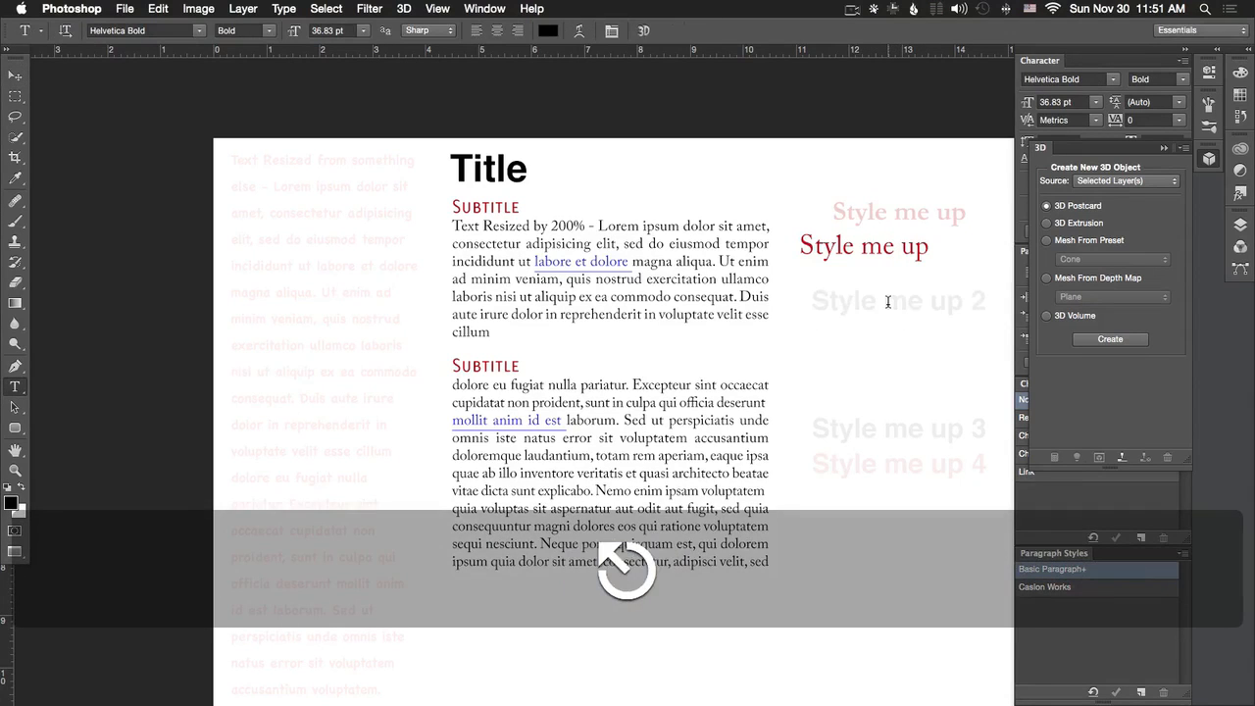
key("0")
Create a work path from the outlines of the black "Style me up 2" text
key("super+equal")
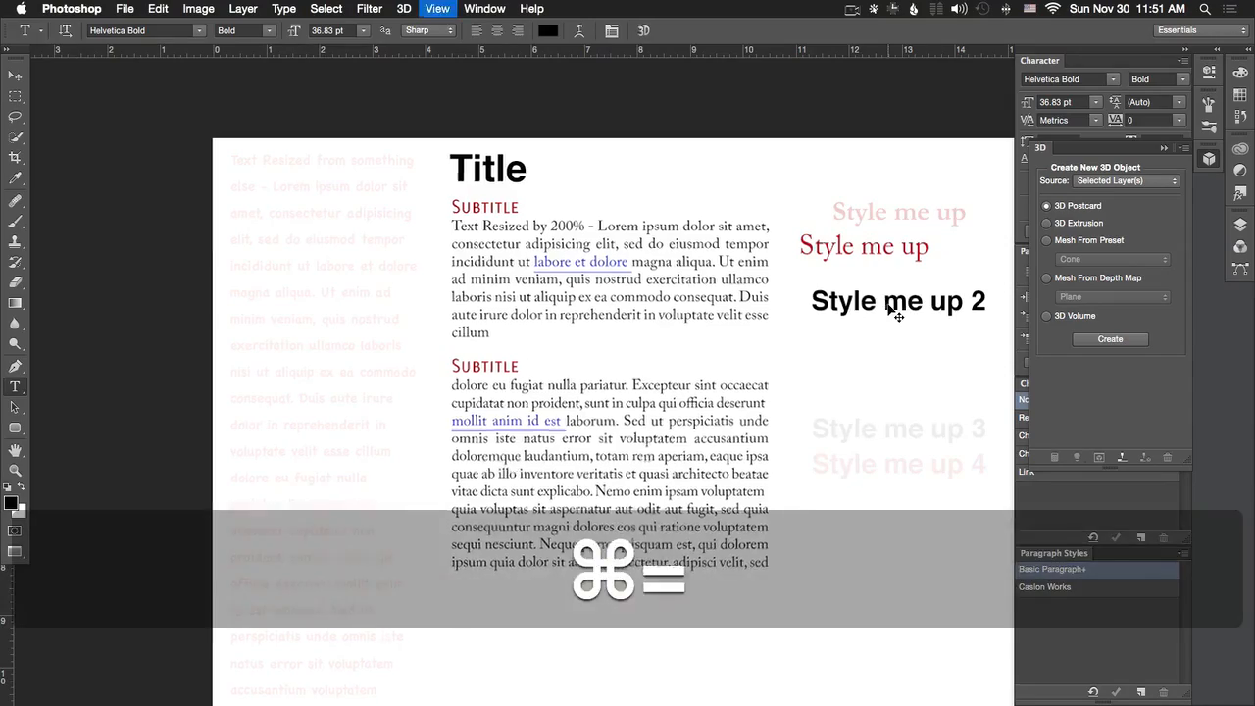
key("super+equal")
key("space")
left_click_drag(885, 302, 431, 286)
left_click_drag(686, 265, 563, 432)
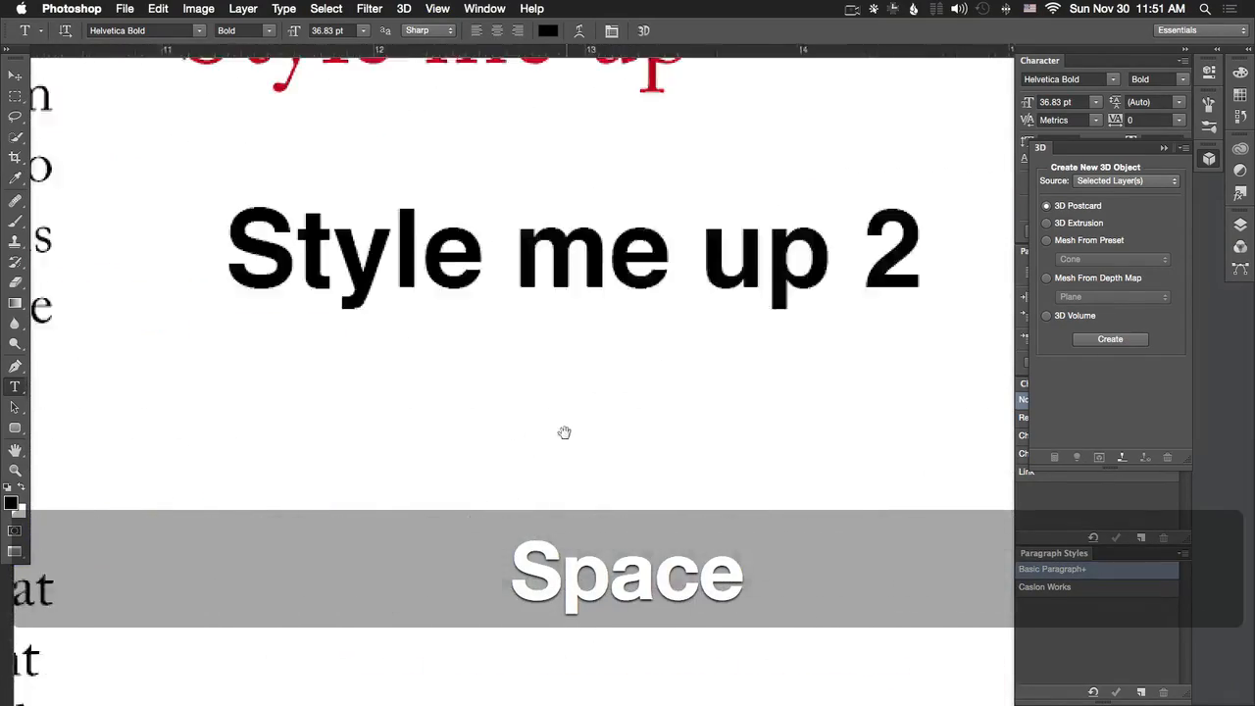
left_click(282, 9)
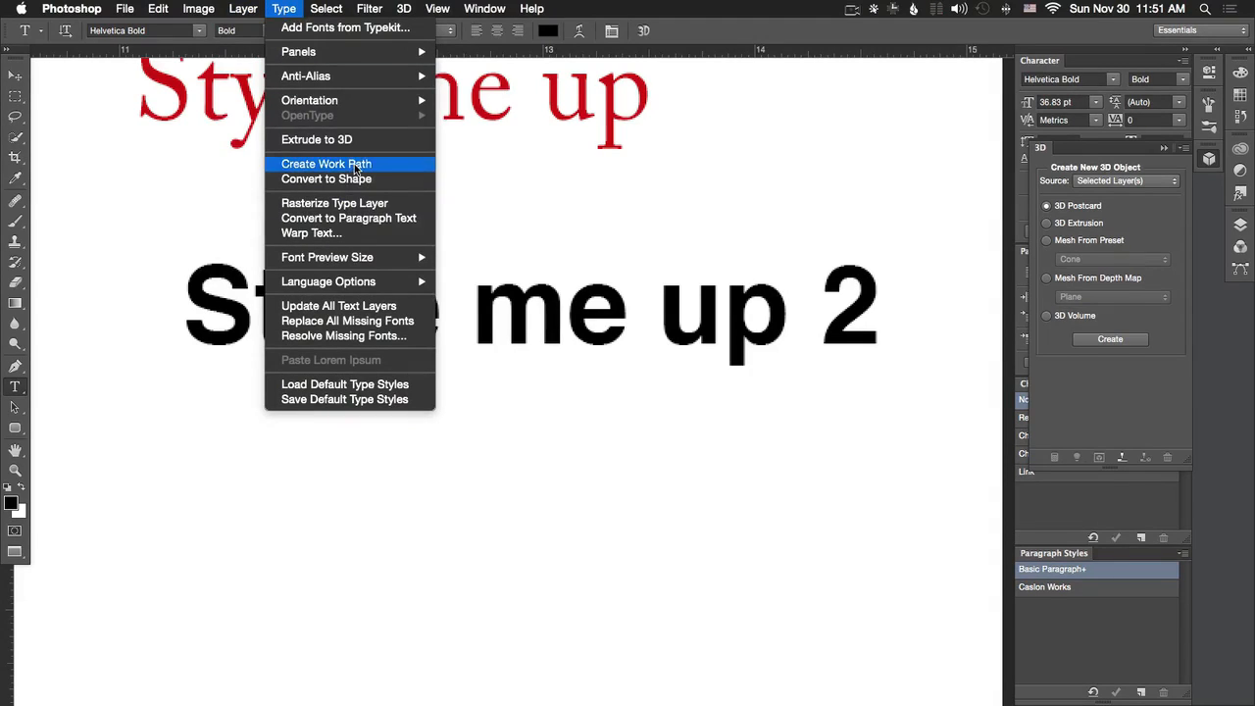
left_click(354, 164)
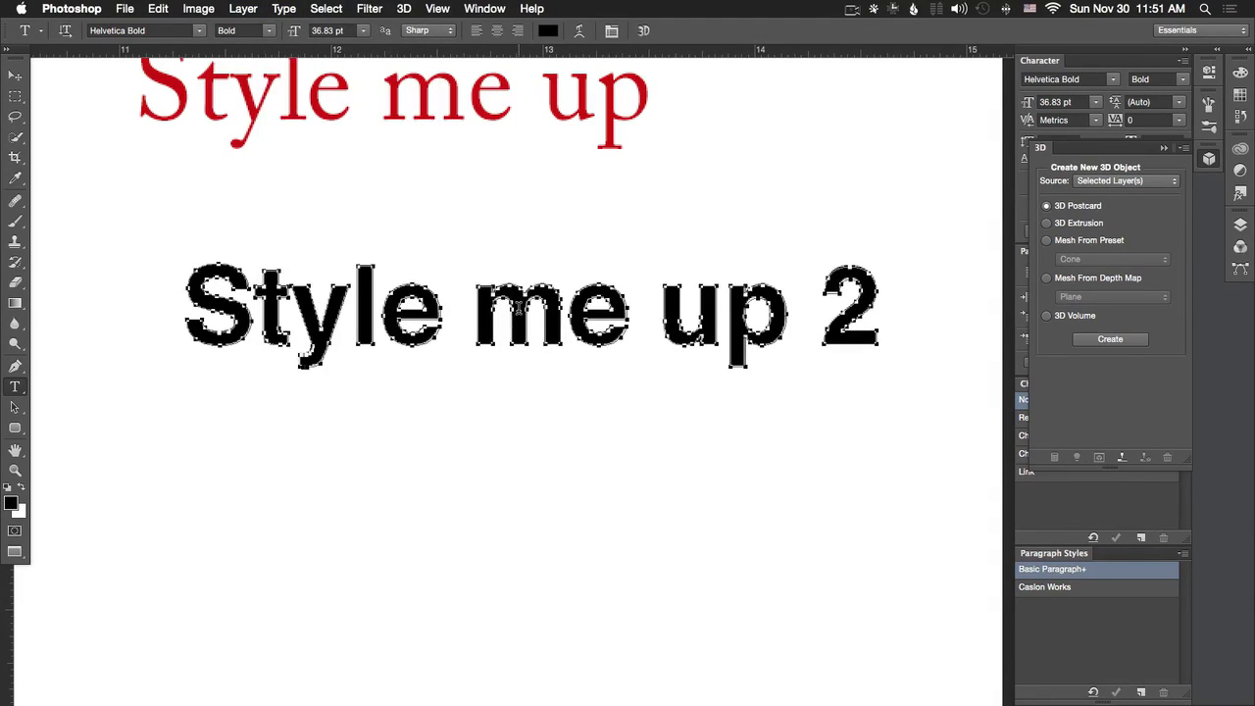
Put away the 3D panel and view the new work path in the list of paths
left_click(1162, 148)
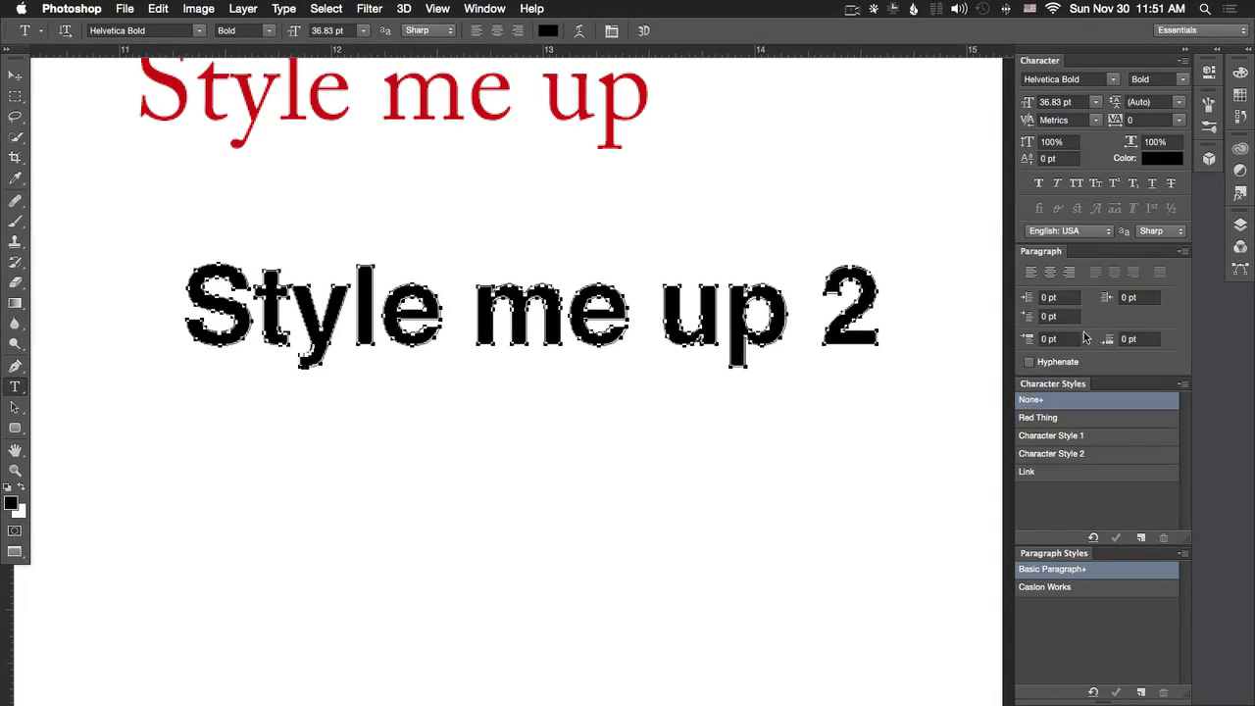
left_click(1249, 50)
left_click(1166, 188)
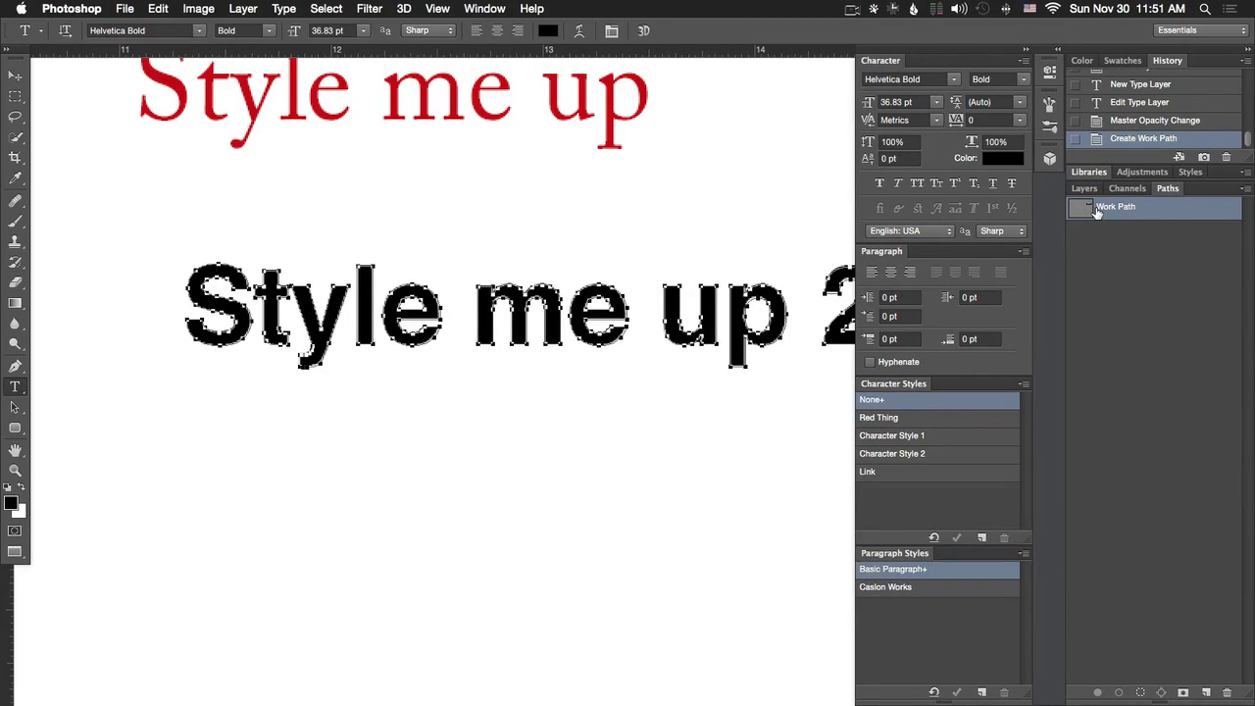
Convert the "Style me up 2" text layer to a shape, undoing and redoing the conversion to compare
left_click(274, 8)
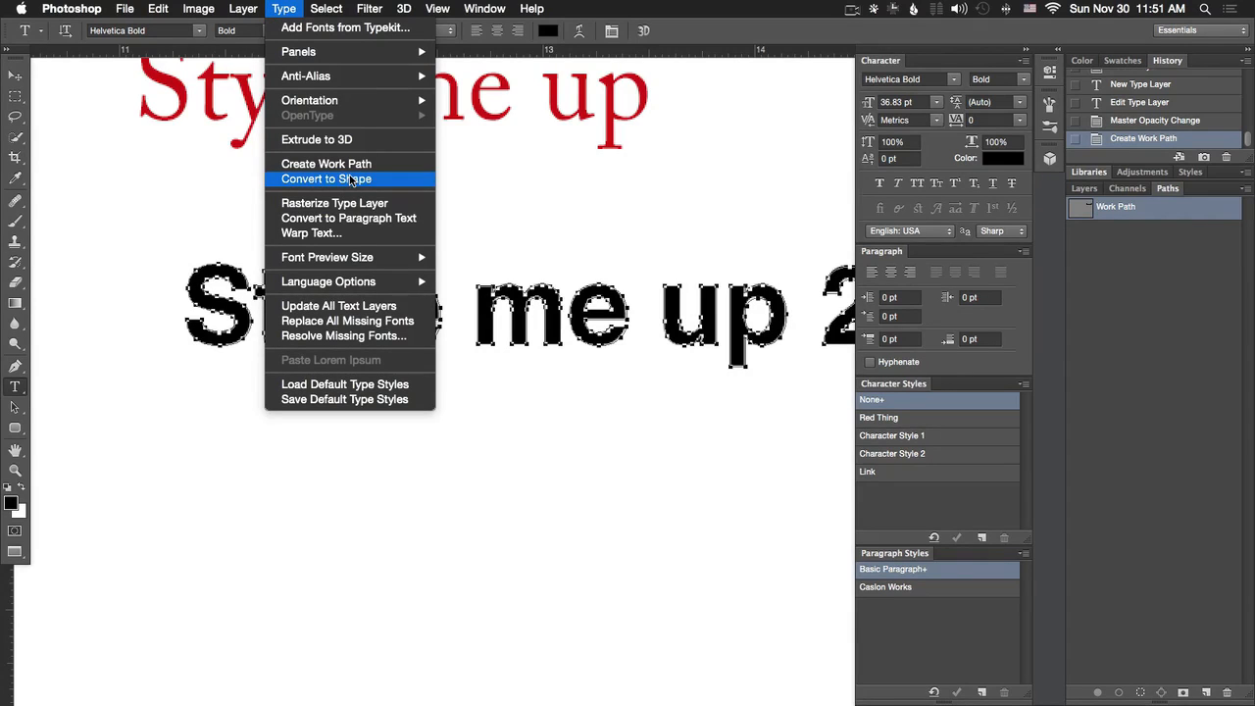
left_click(1083, 192)
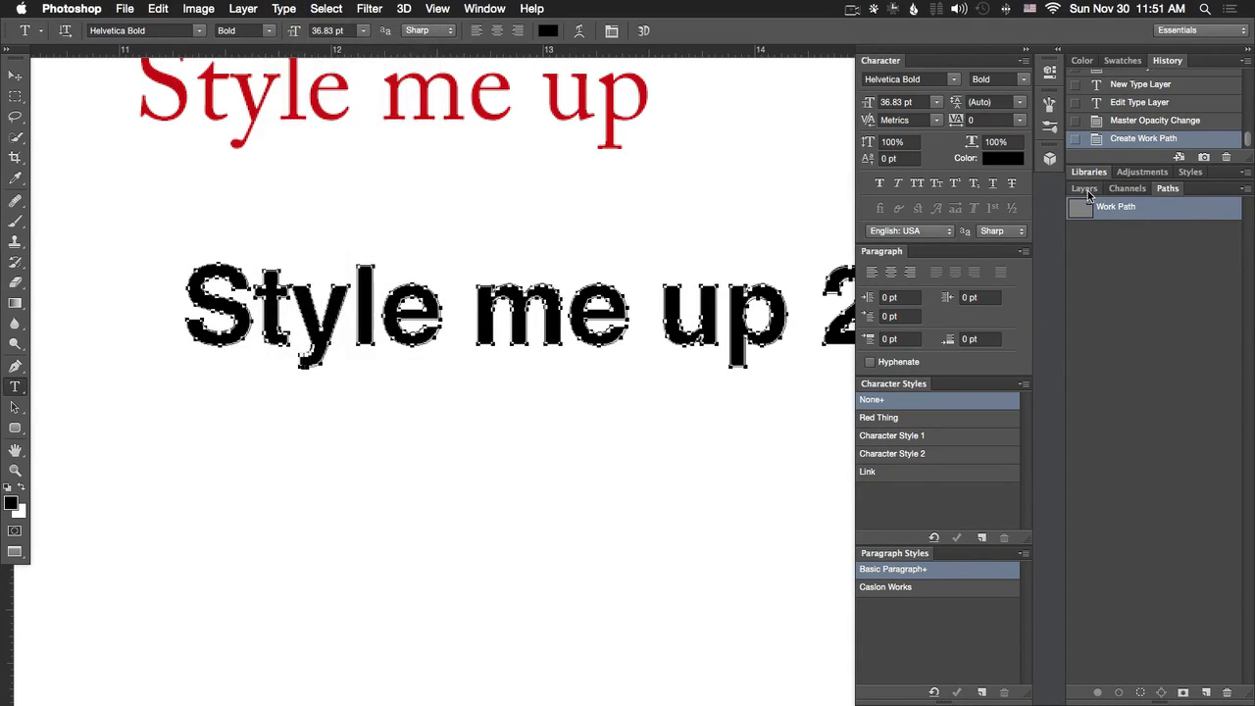
left_click(1084, 189)
scroll(1172, 299, "up", 3)
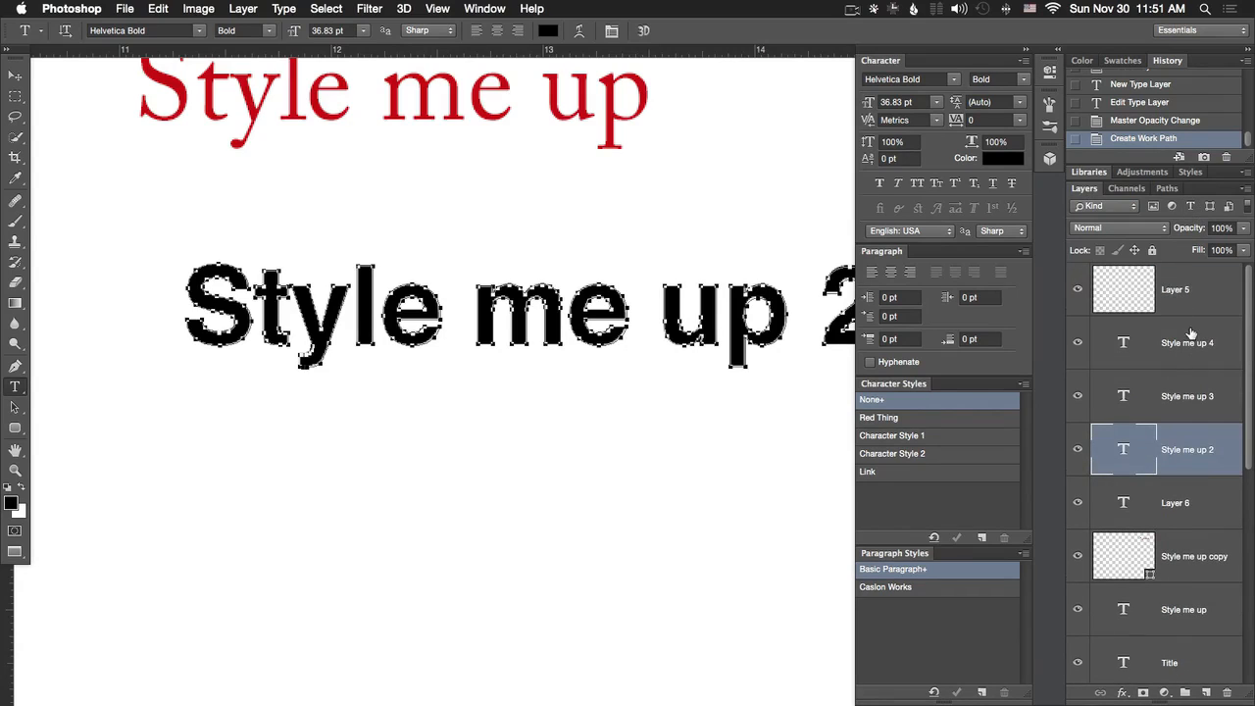
left_click(290, 9)
mouse_move(243, 9)
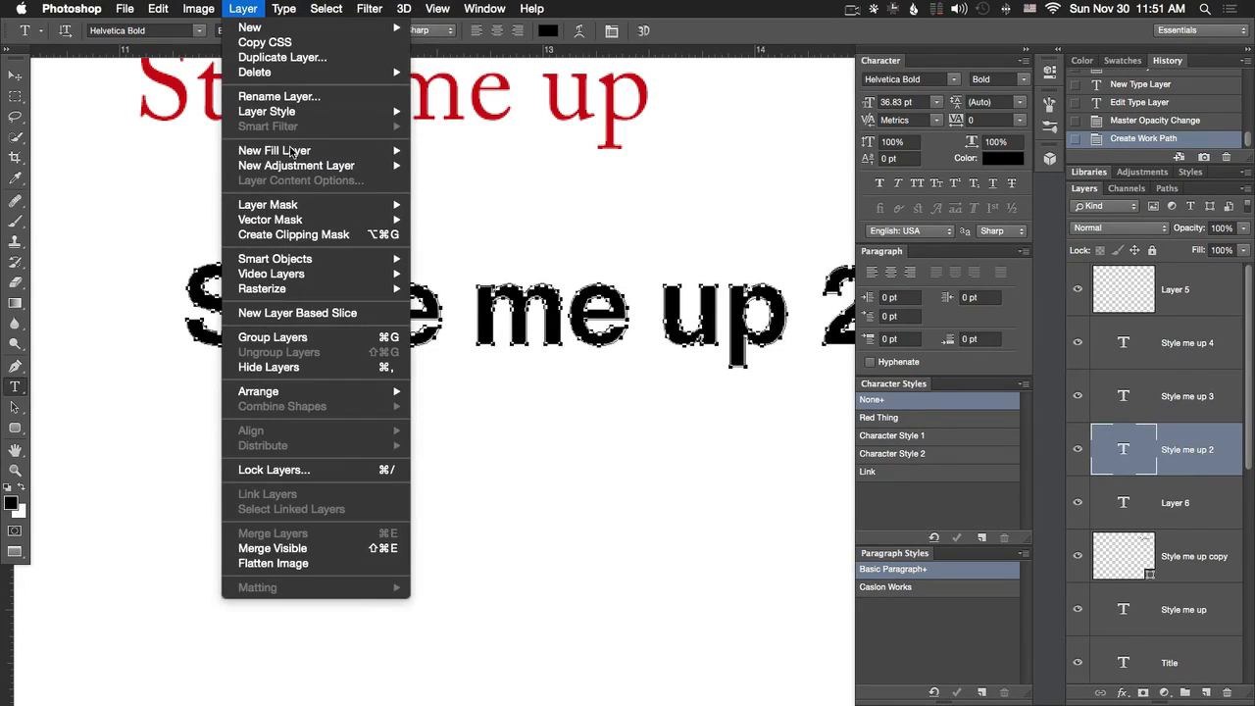
mouse_move(284, 9)
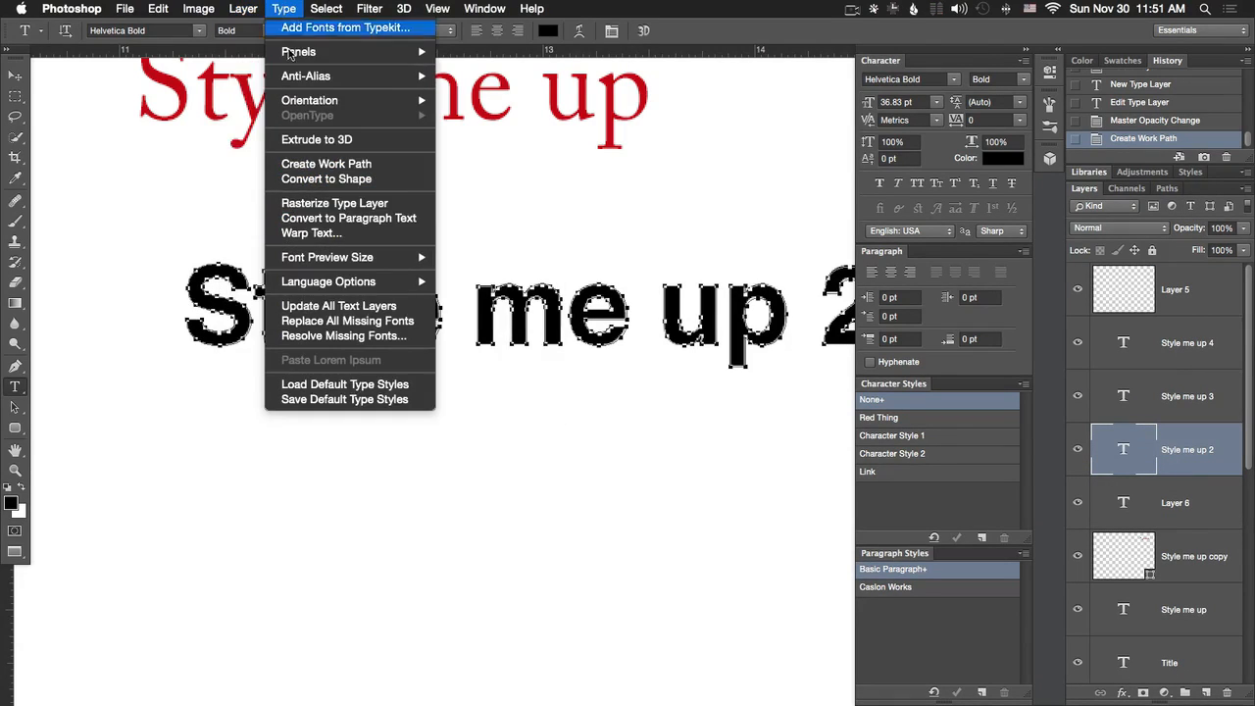
left_click(340, 180)
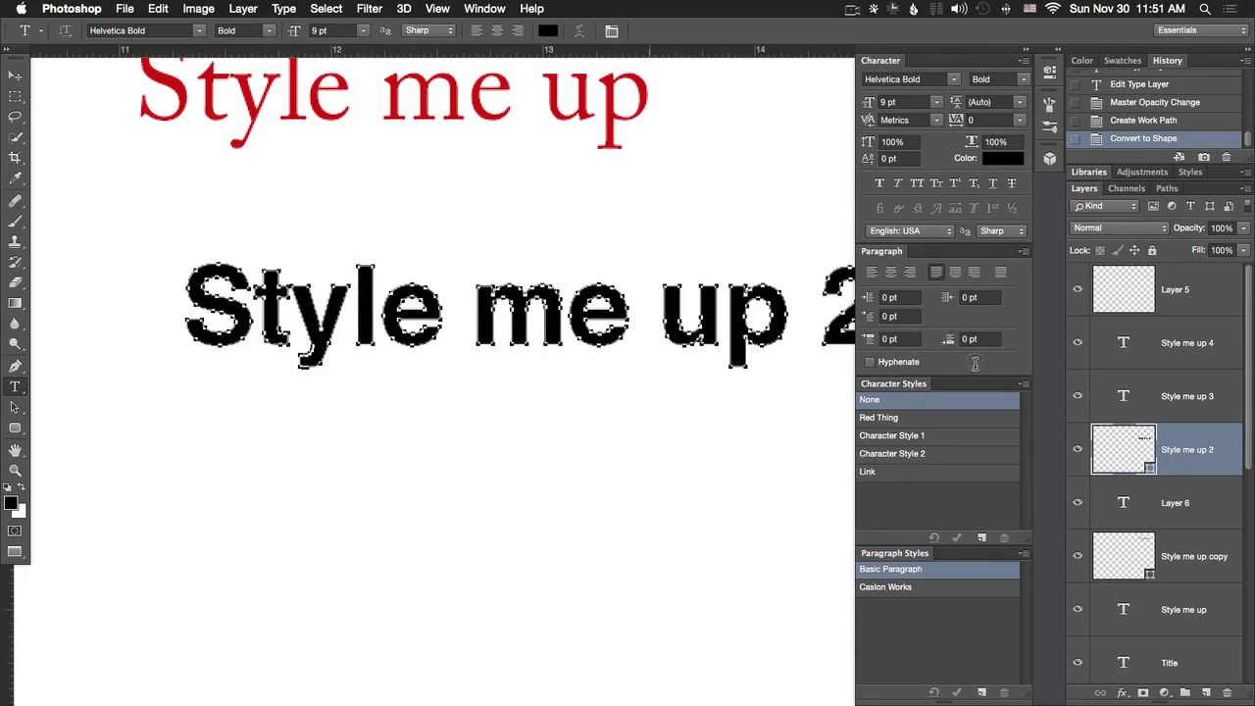
key("ctrl+z")
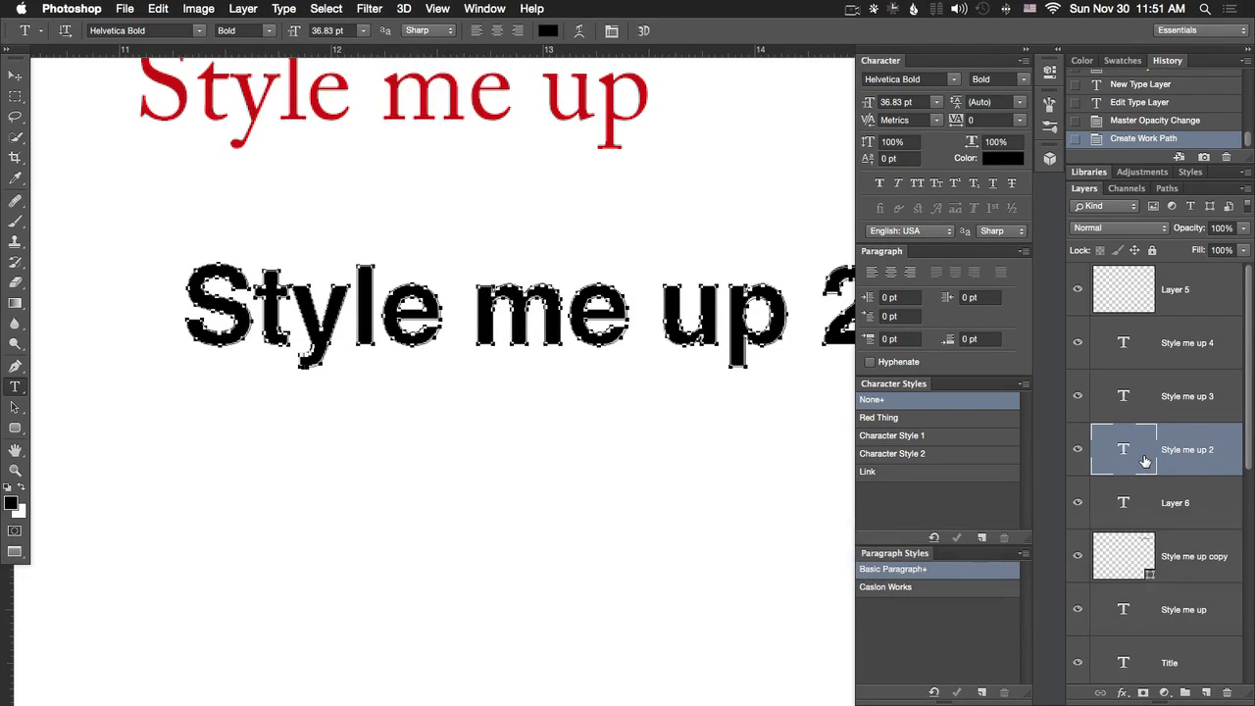
key("ctrl+z")
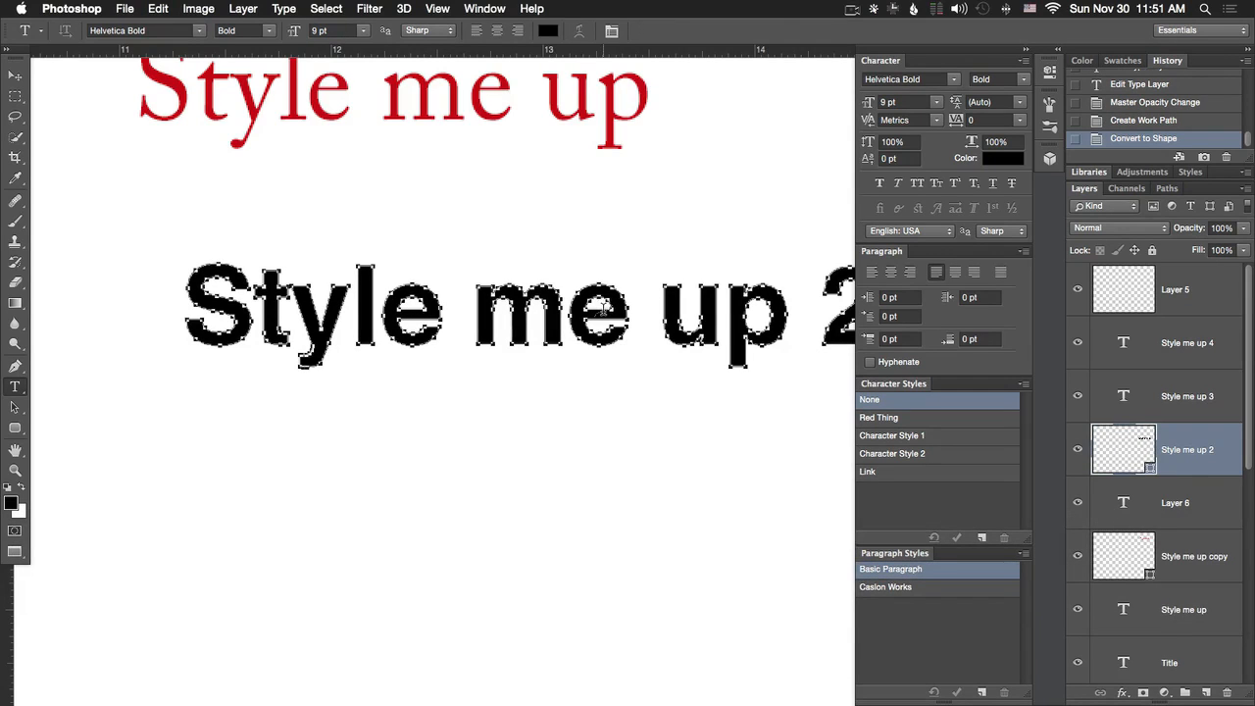
Try to move the "e" of "me" in the "Style me up 2" shape and reshape its anchor points
key("a")
left_click(599, 292)
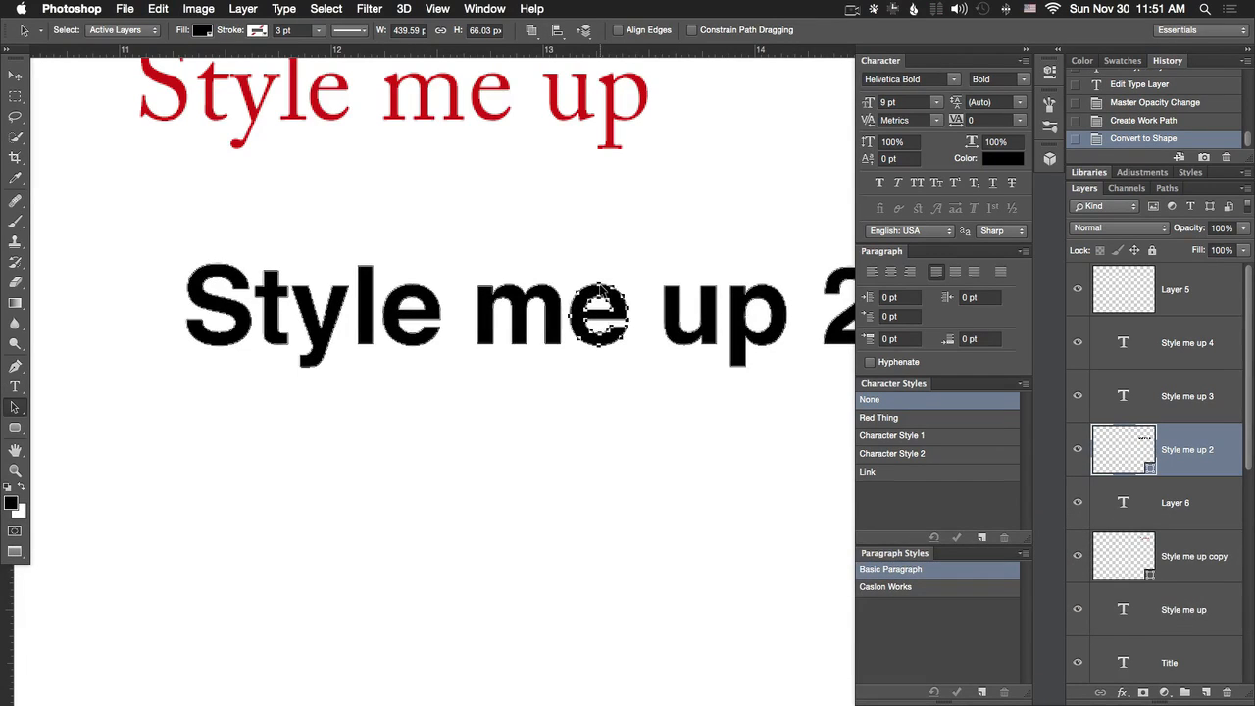
left_click_drag(598, 286, 599, 271)
key("super+z")
key("p")
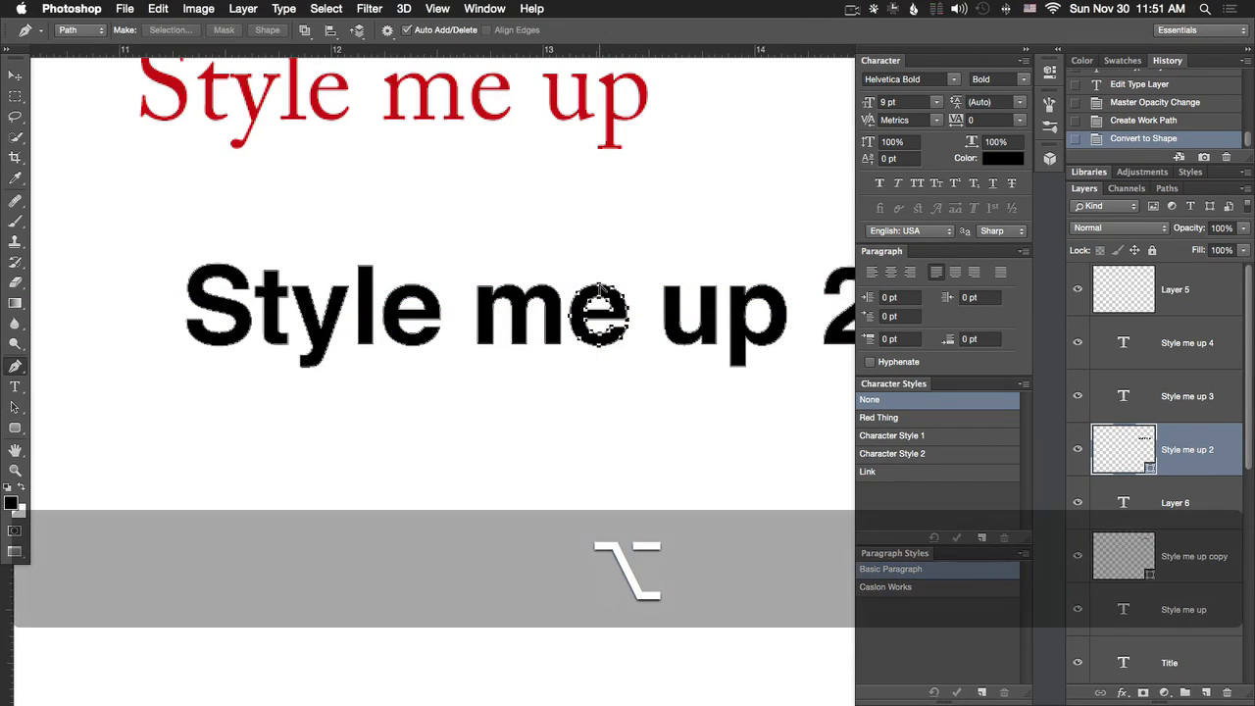
mouse_move(589, 268)
left_mouse_down()
mouse_move(576, 267)
mouse_move(599, 280)
mouse_move(597, 264)
mouse_move(569, 268)
left_mouse_up()
Undo the path edits on the "e", back to the shape conversion
key("super+z")
key("super+z")
key("super+z")
key("super+z")
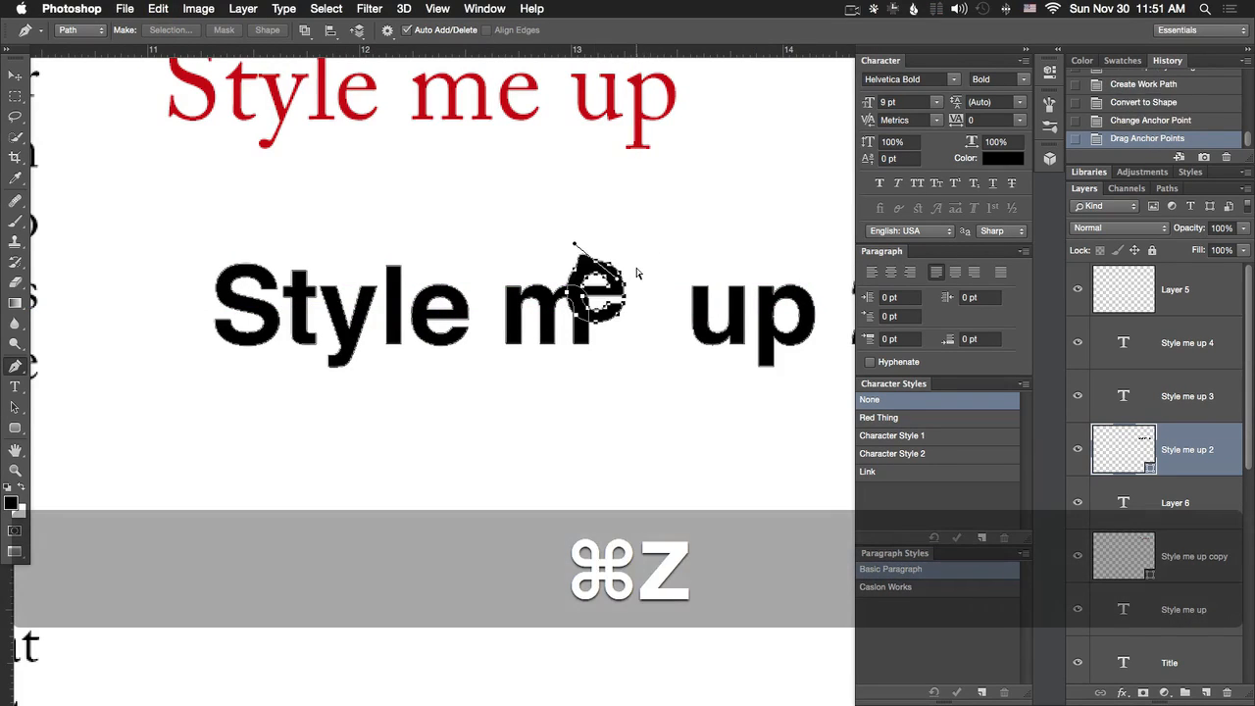
key("alt+super+z")
key("alt+super+z")
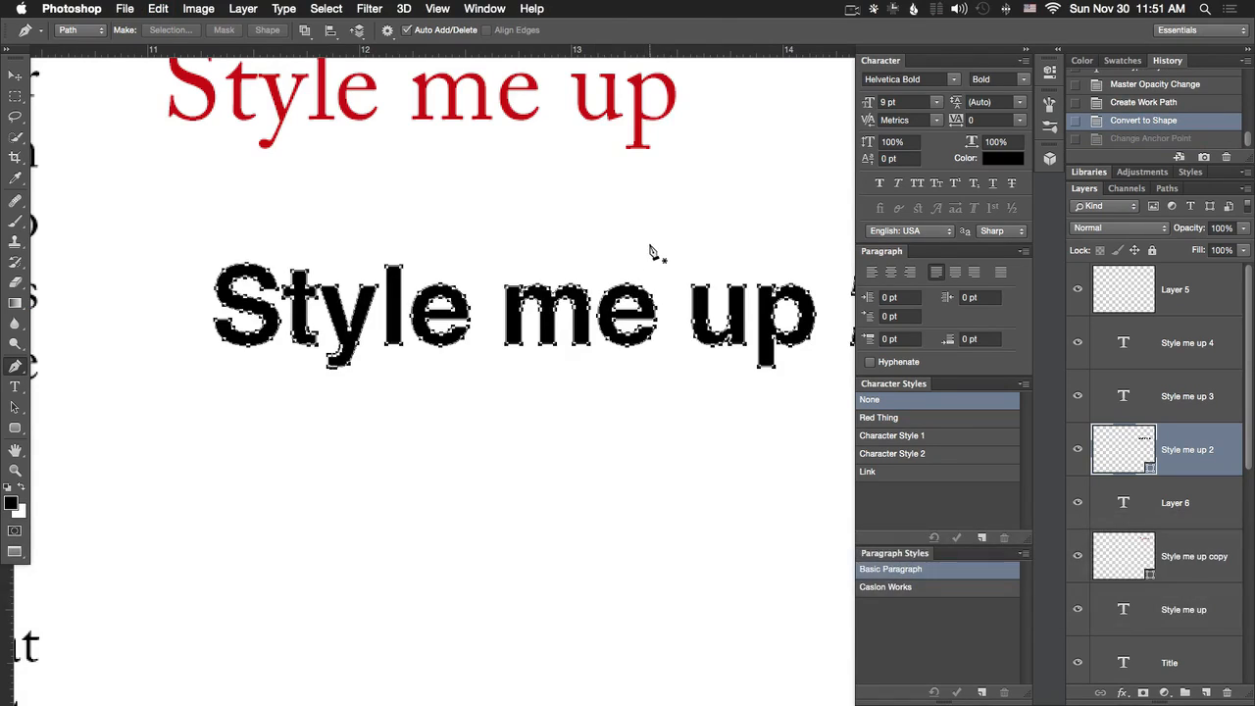
Select part of the body paragraph under the first subtitle and rasterize its type layer
key("v")
left_click(286, 9)
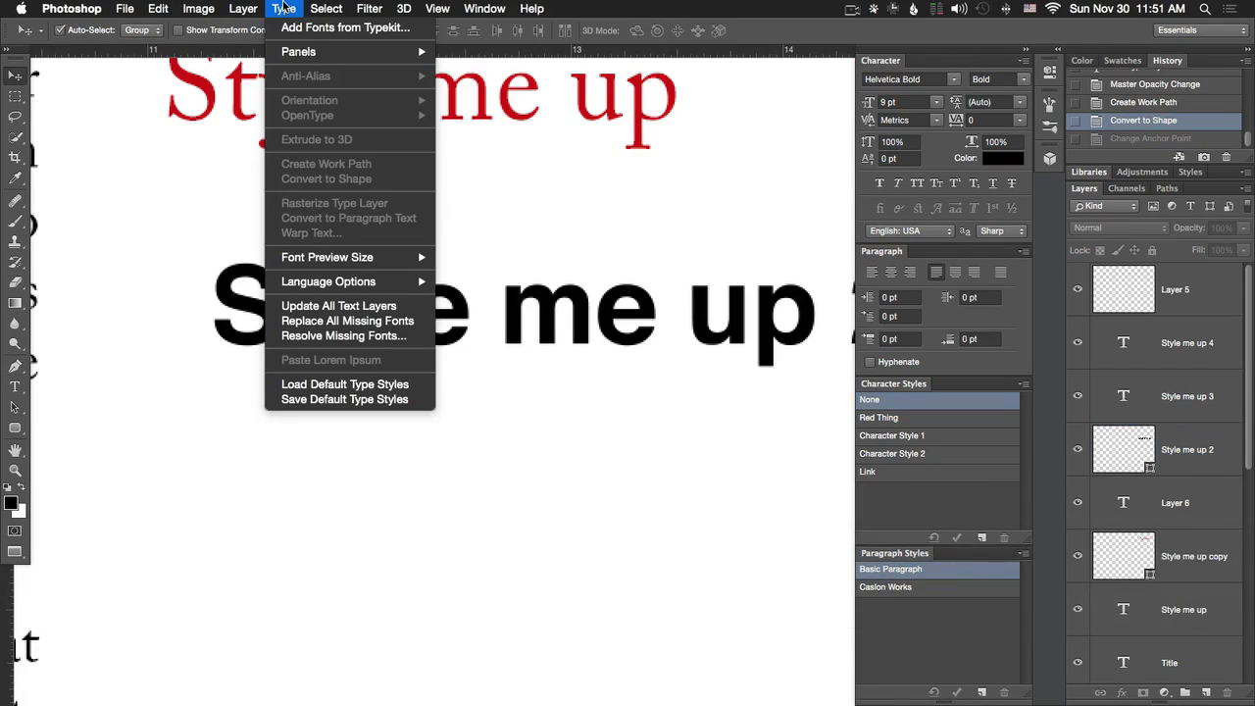
left_click(284, 7)
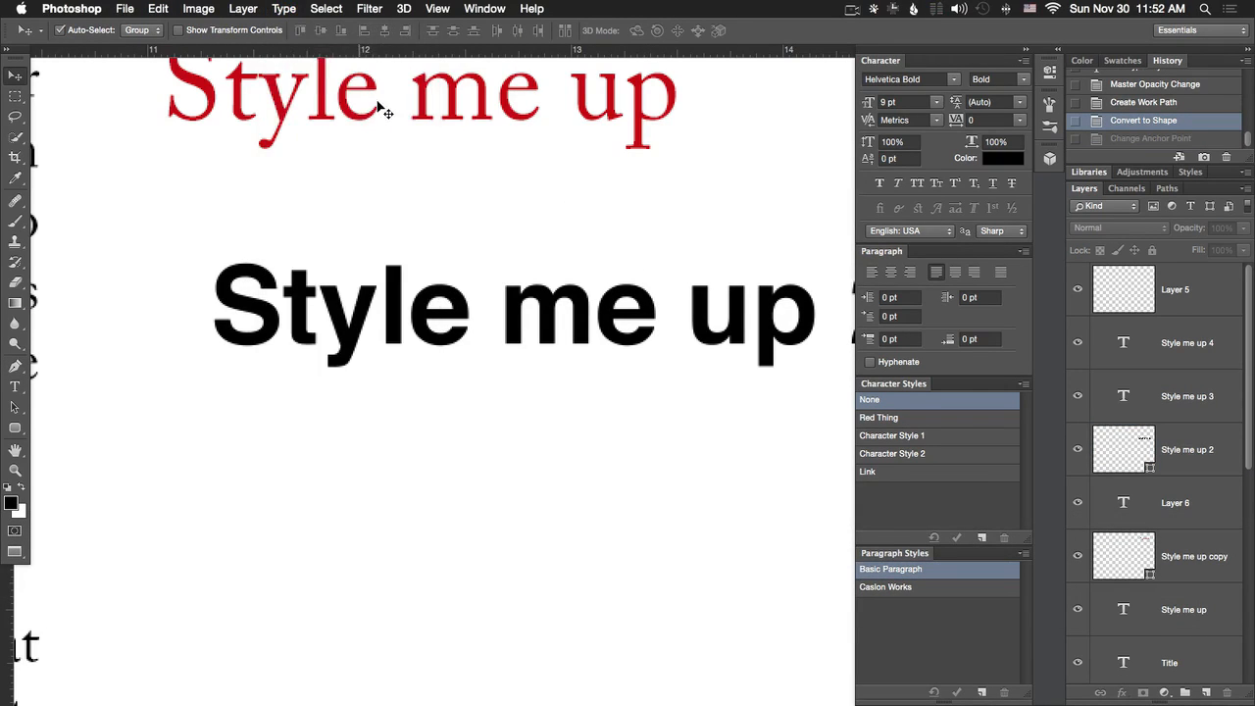
key("super+minus")
key("super+minus")
key("t")
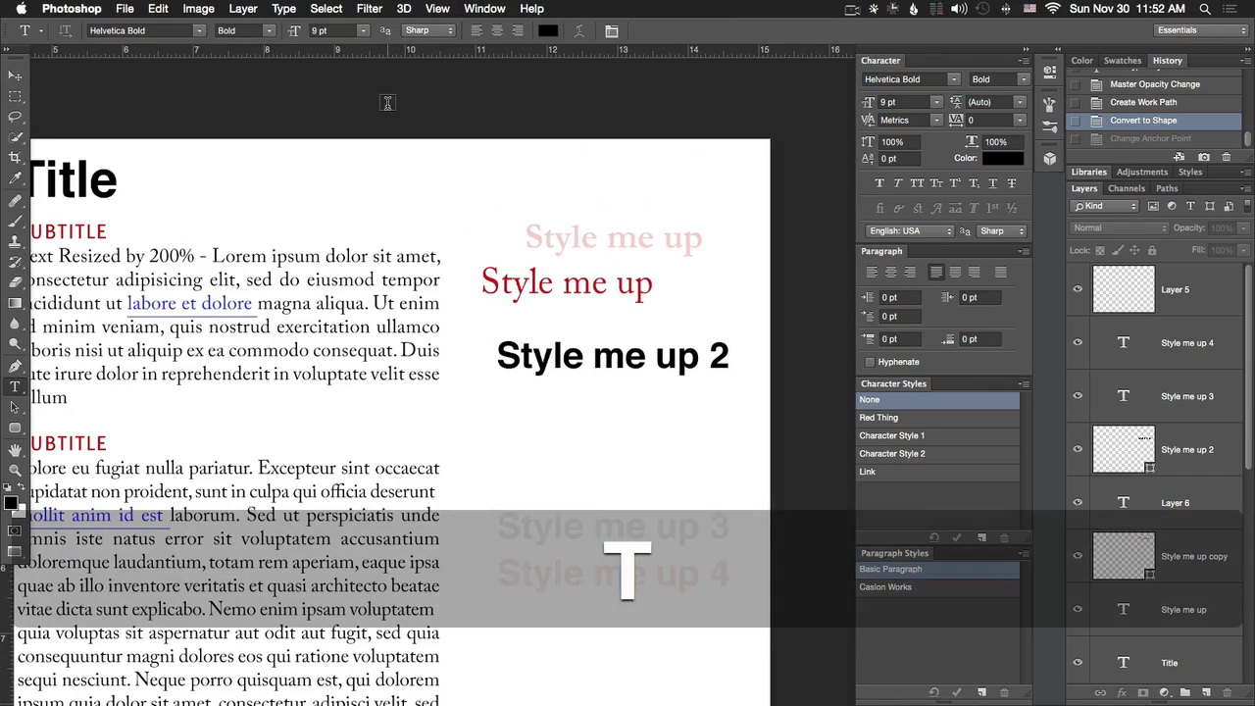
left_click_drag(282, 279, 441, 329)
left_click(325, 9)
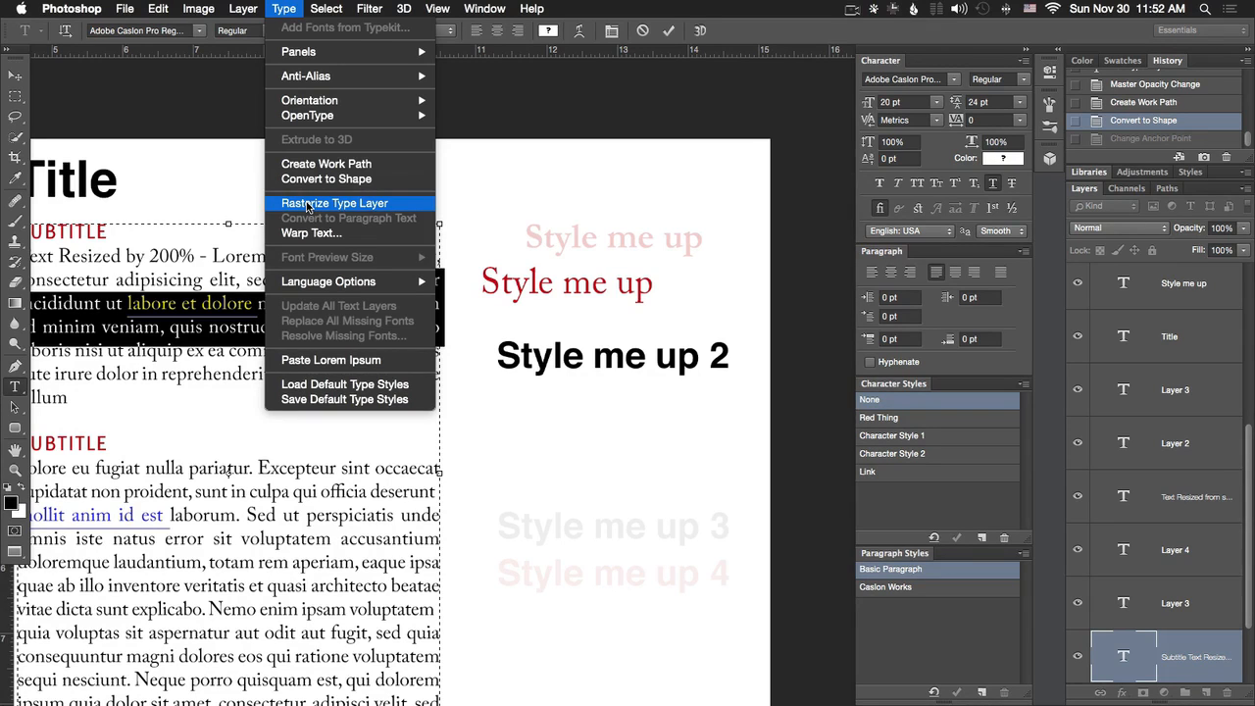
left_click(309, 204)
Check the rasterized body text layer and undo its rasterization
key("super+z")
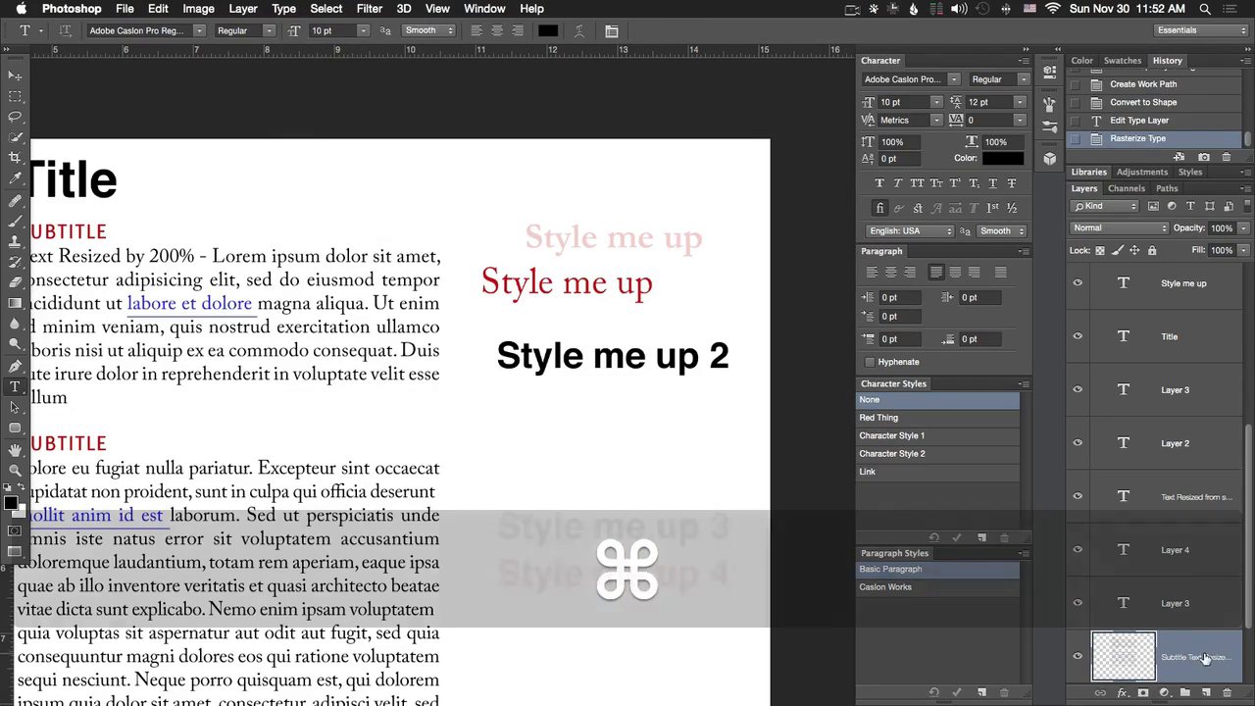
key("super+z")
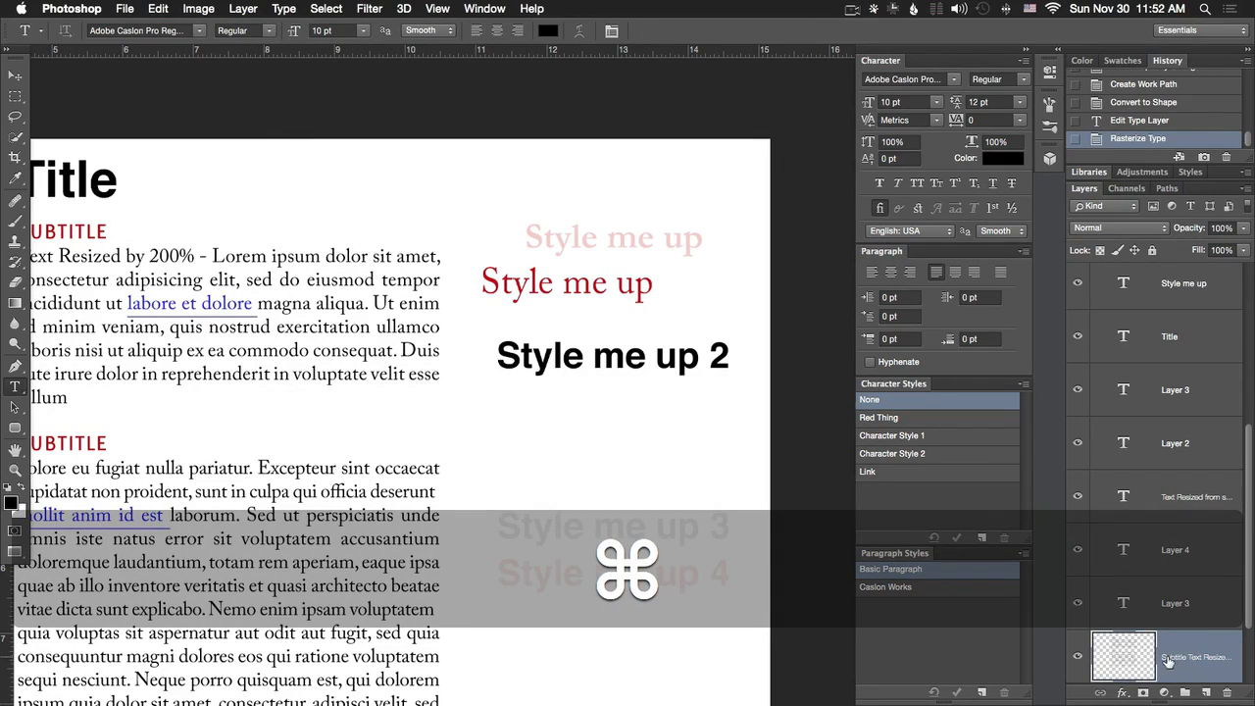
left_click_drag(365, 318, 538, 286)
key("super+z")
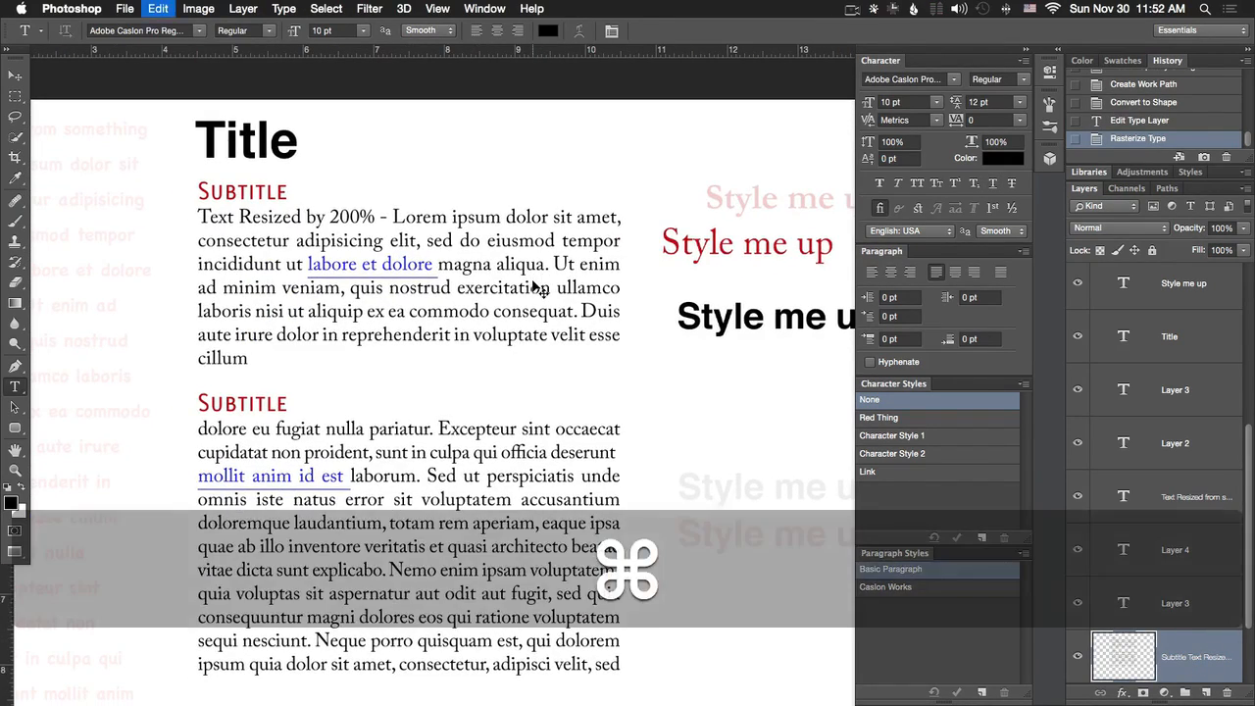
key("super+minus")
Select the "Title" text layer and rasterize its type
left_click(519, 115)
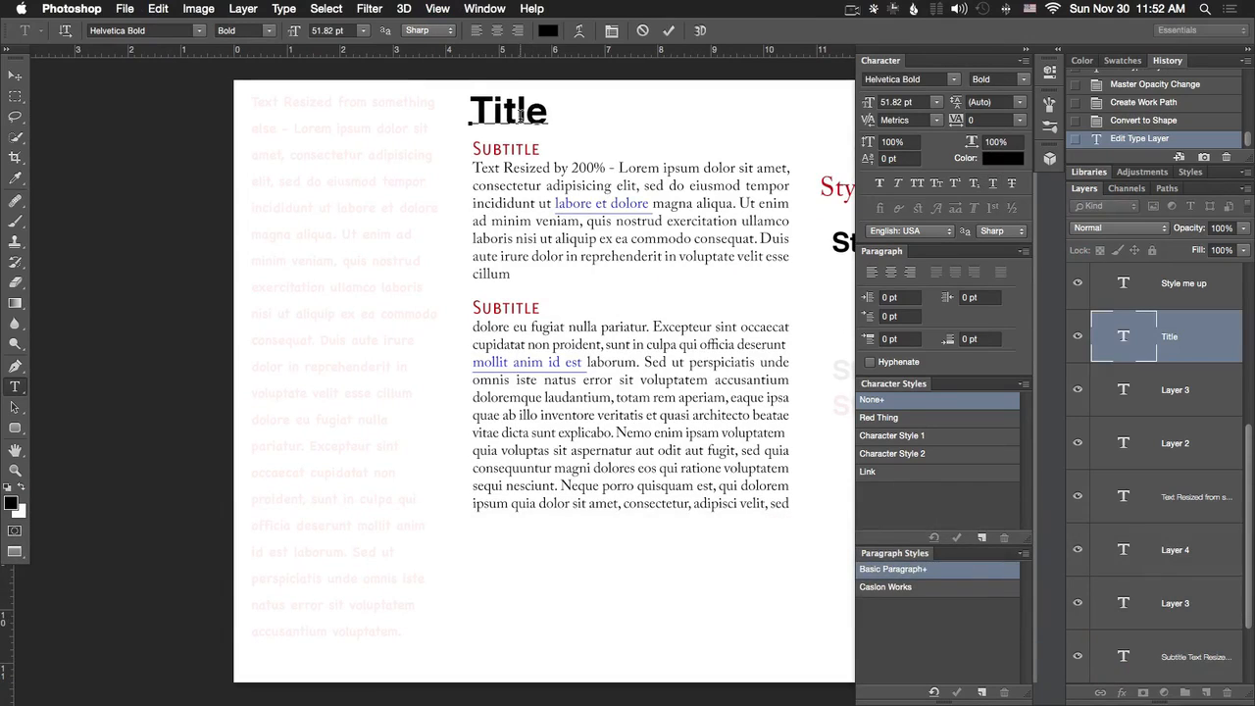
key("Escape")
right_click(1207, 394)
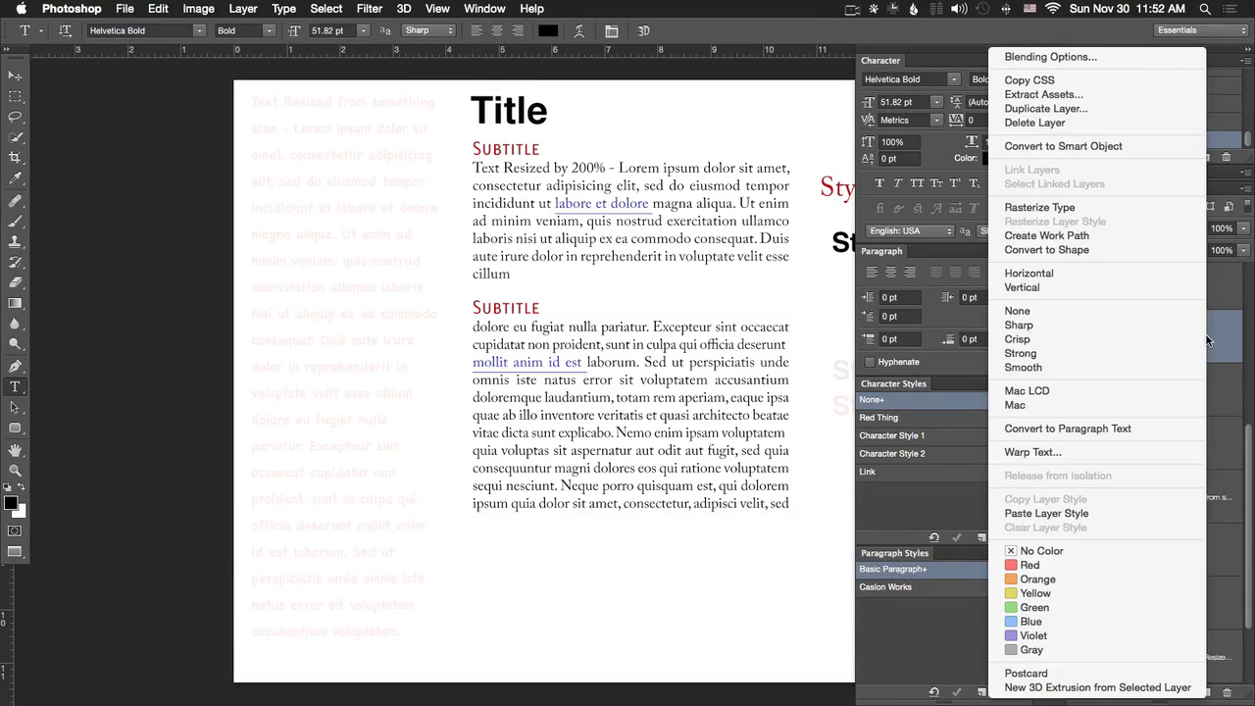
left_click(1115, 218)
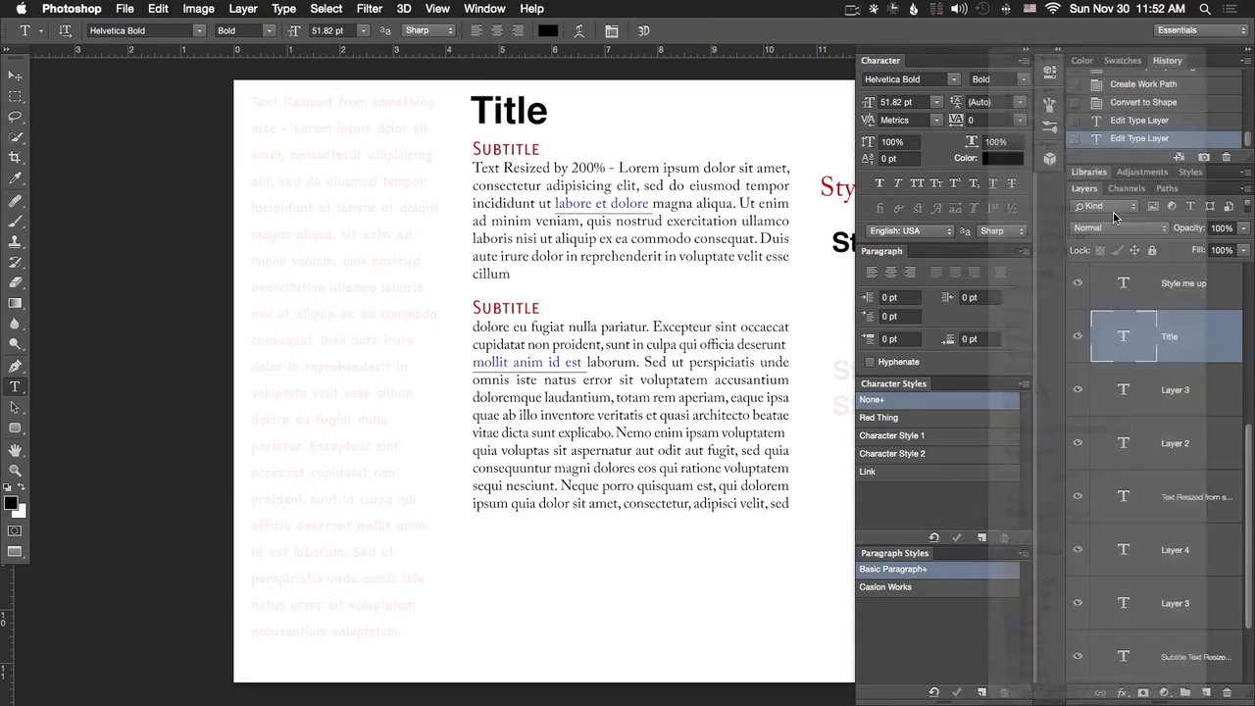
Custom-warp the rasterized "Title", pulling its end corners outward and bending the last letters, and apply the transformation
key("super+t")
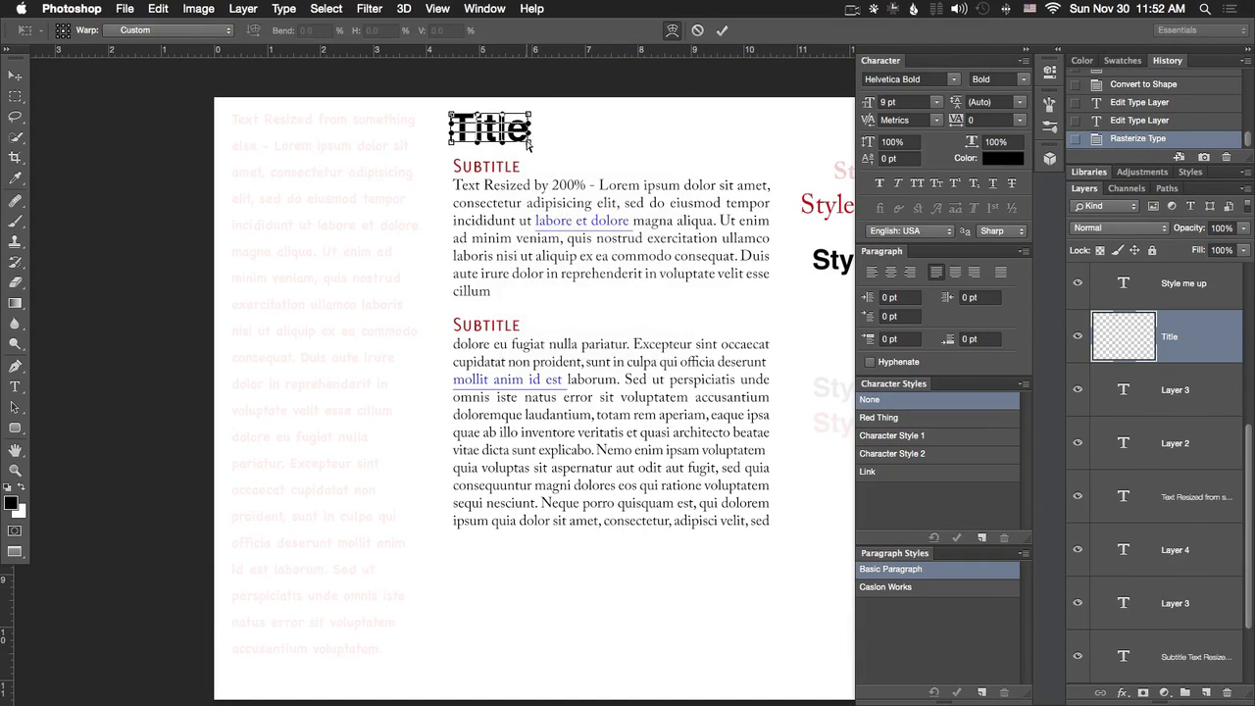
left_click_drag(527, 143, 620, 177)
left_click_drag(529, 117, 621, 112)
left_click_drag(535, 133, 574, 137)
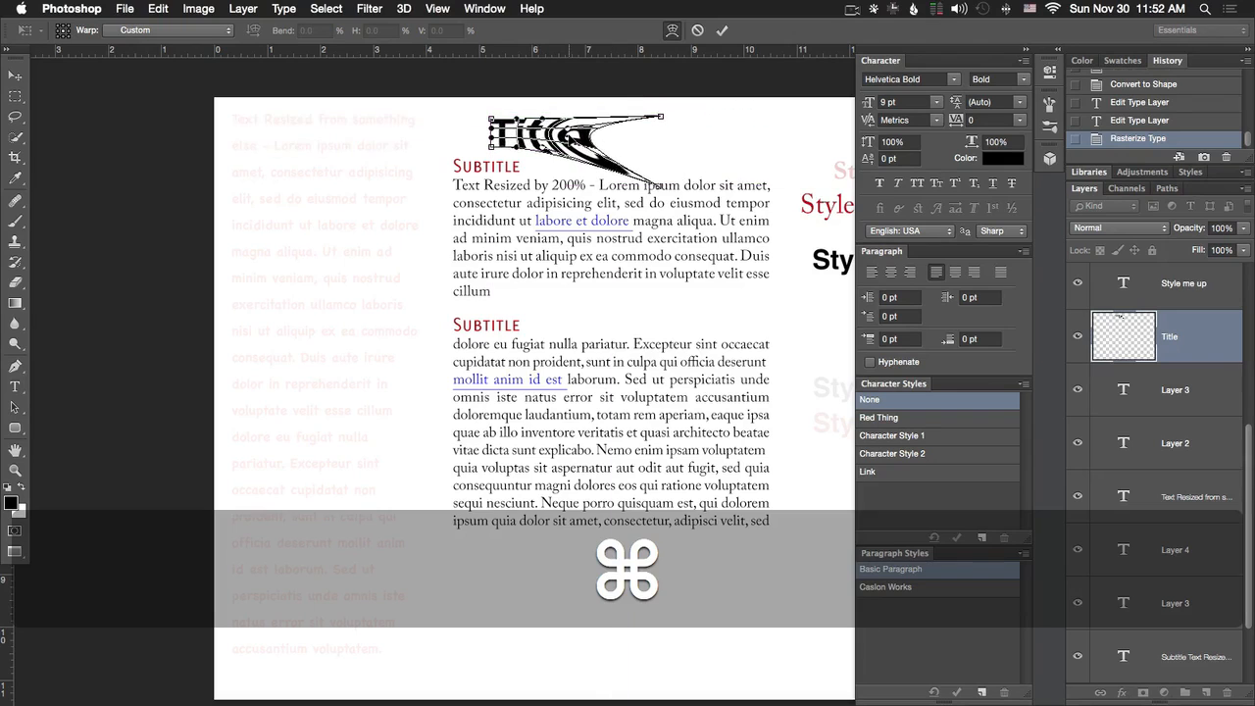
key("Return")
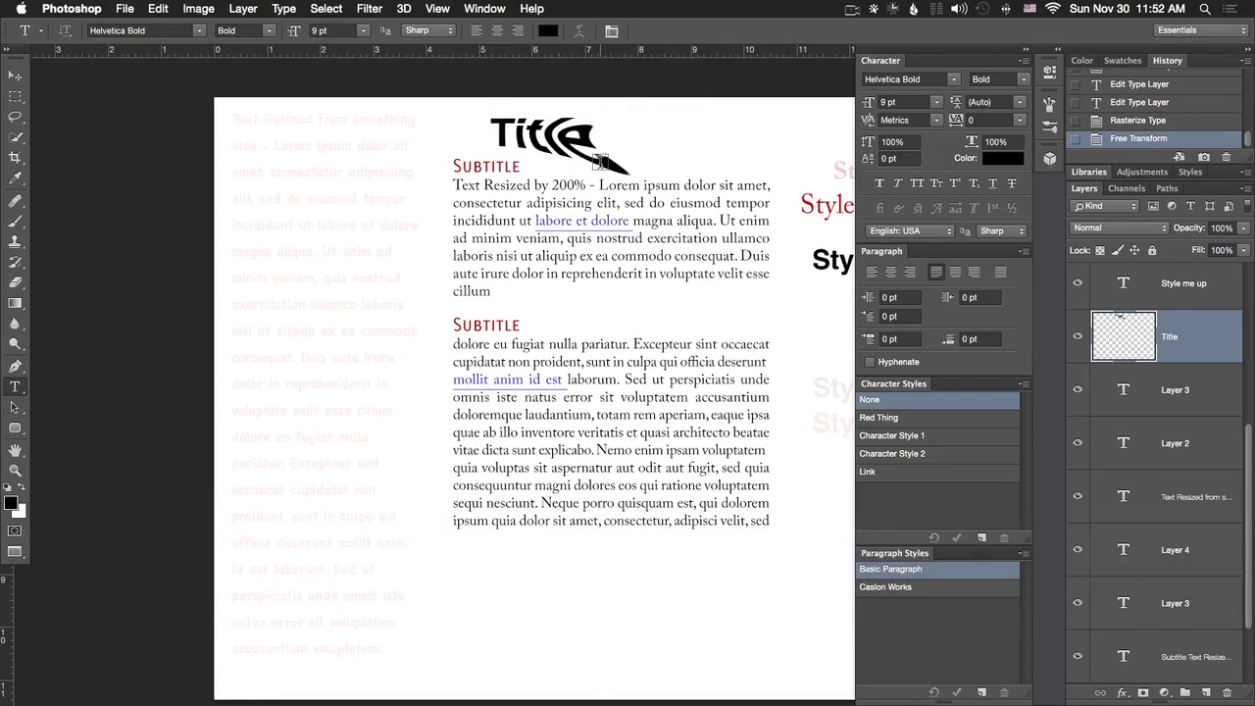
Make a rectangular selection around the end of the warped "Title" and feather it by 20 pixels
key("m")
key("n")
left_click_drag(707, 112, 554, 243)
right_click(628, 102)
left_click(667, 210)
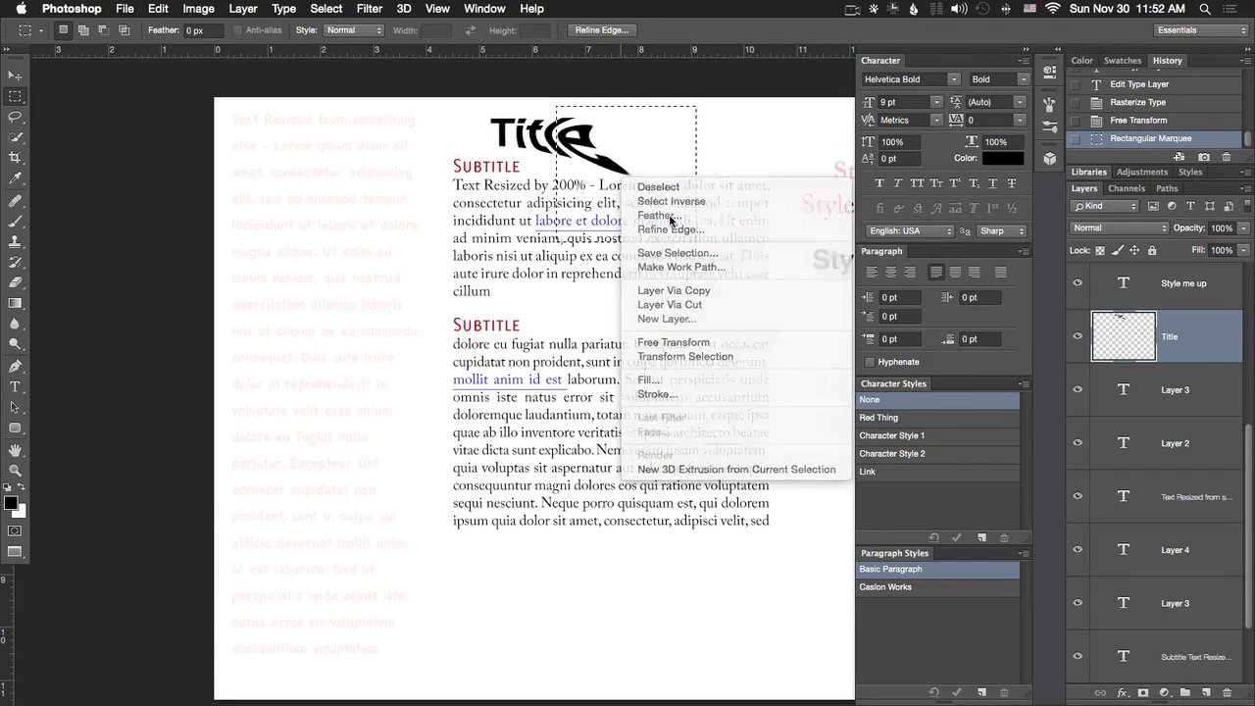
type("20")
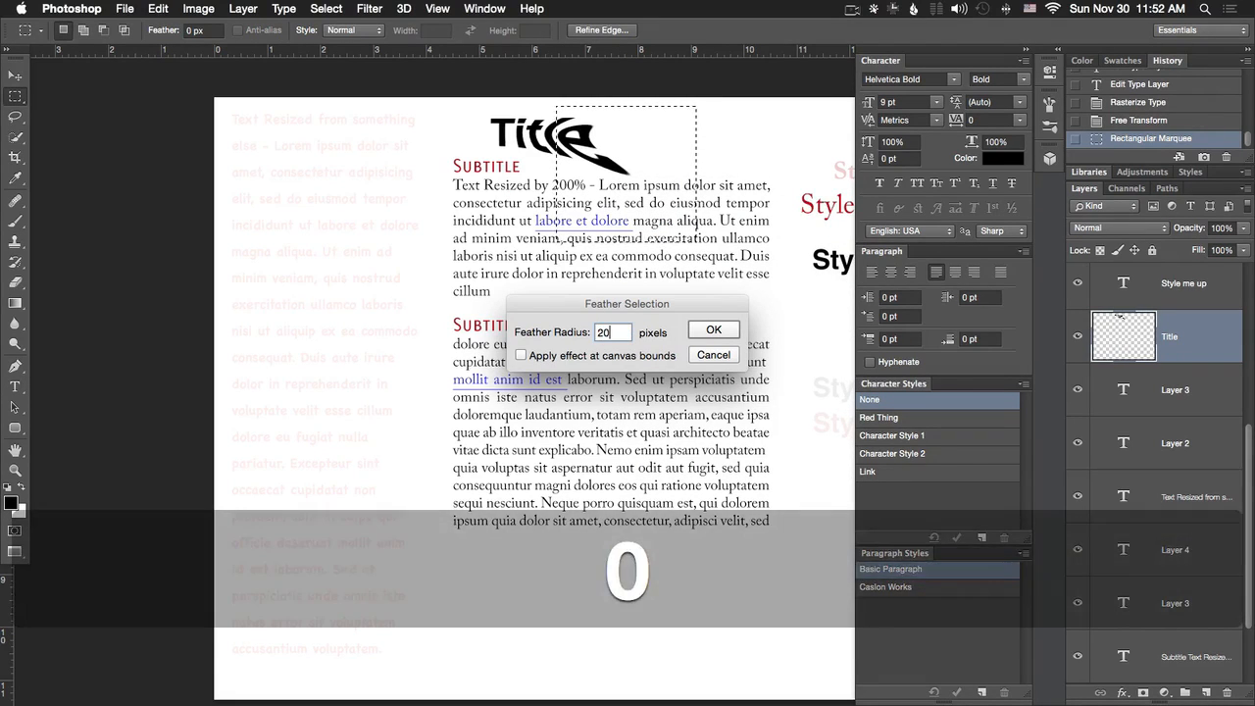
key("Return")
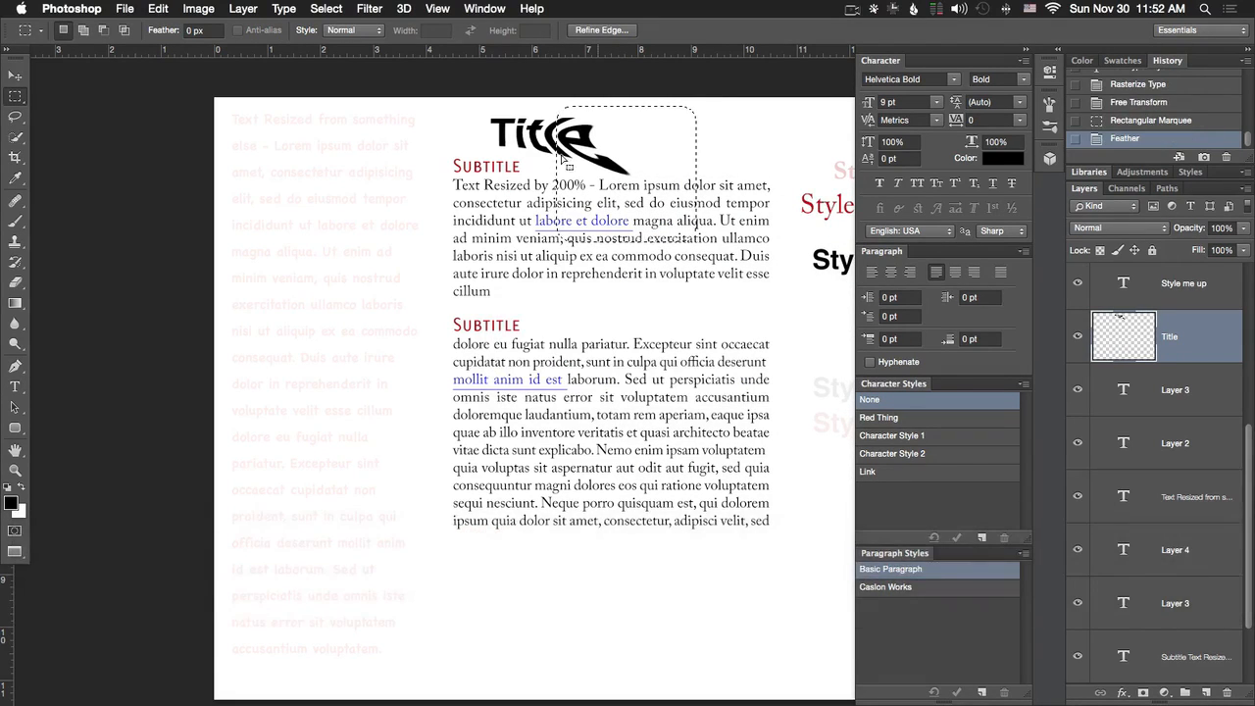
Apply a light Gaussian Blur to the feathered selection at the end of the warped "Title" and deselect it
left_click(438, 9)
mouse_move(369, 9)
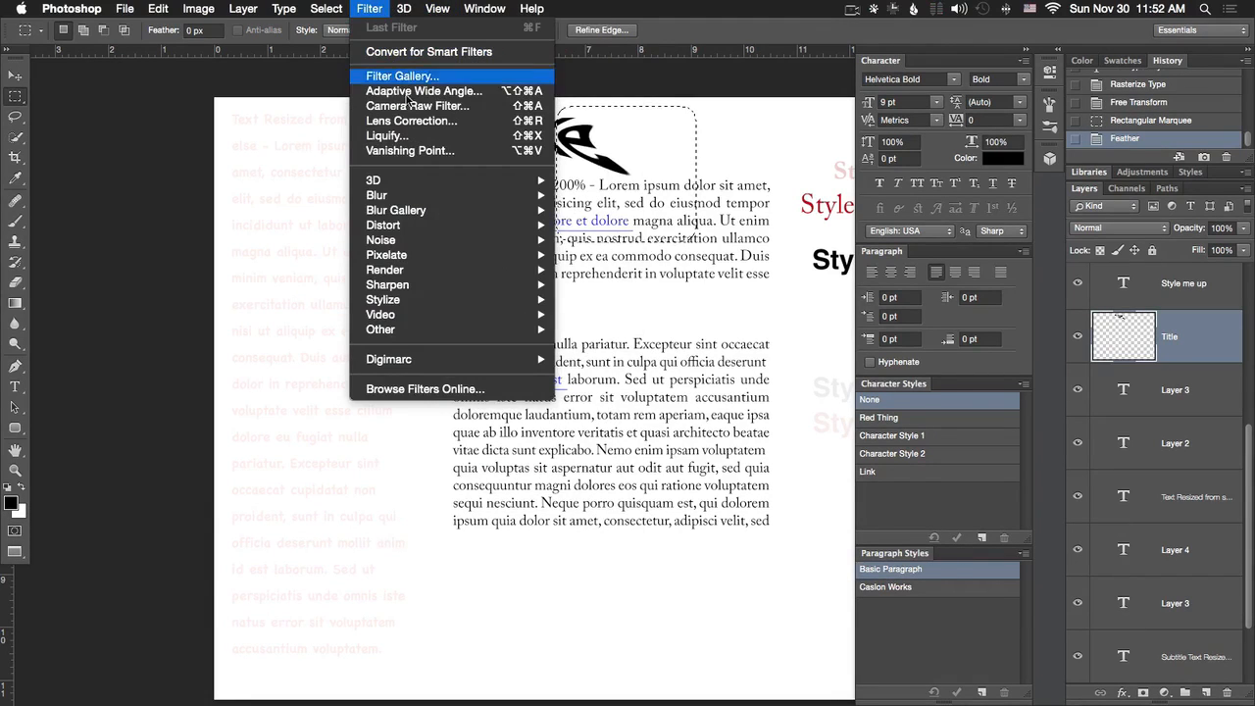
mouse_move(422, 200)
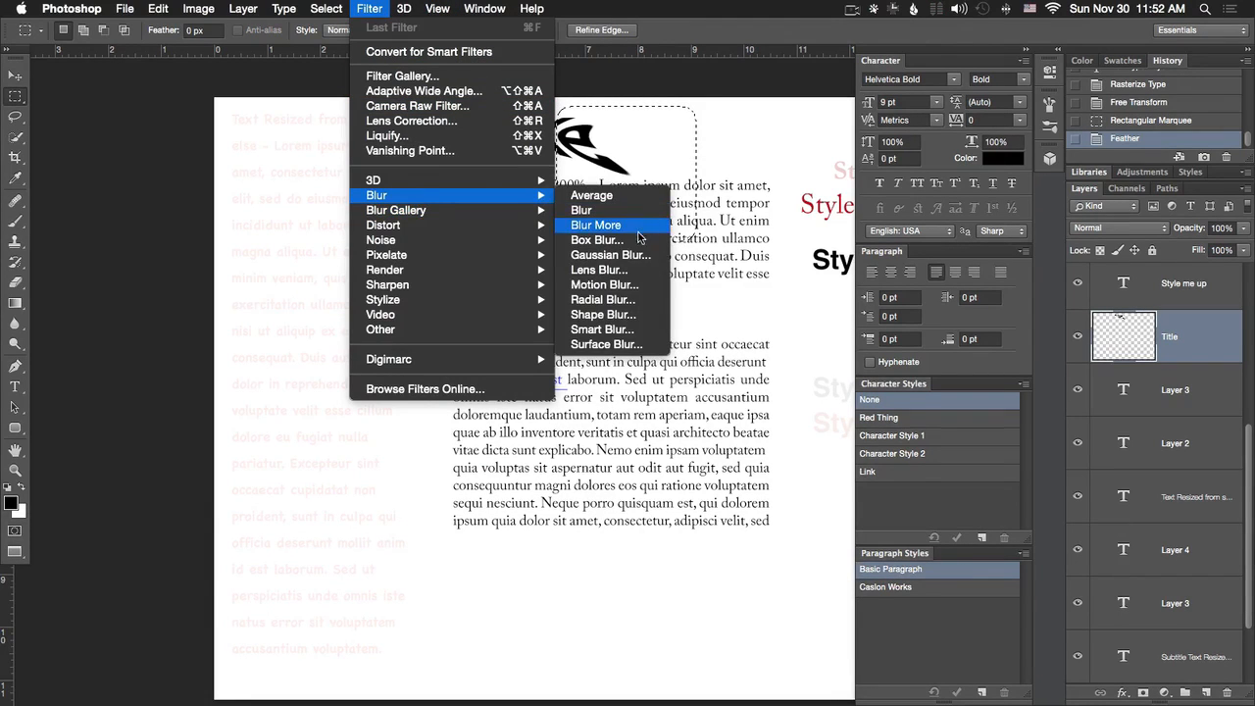
left_click(642, 252)
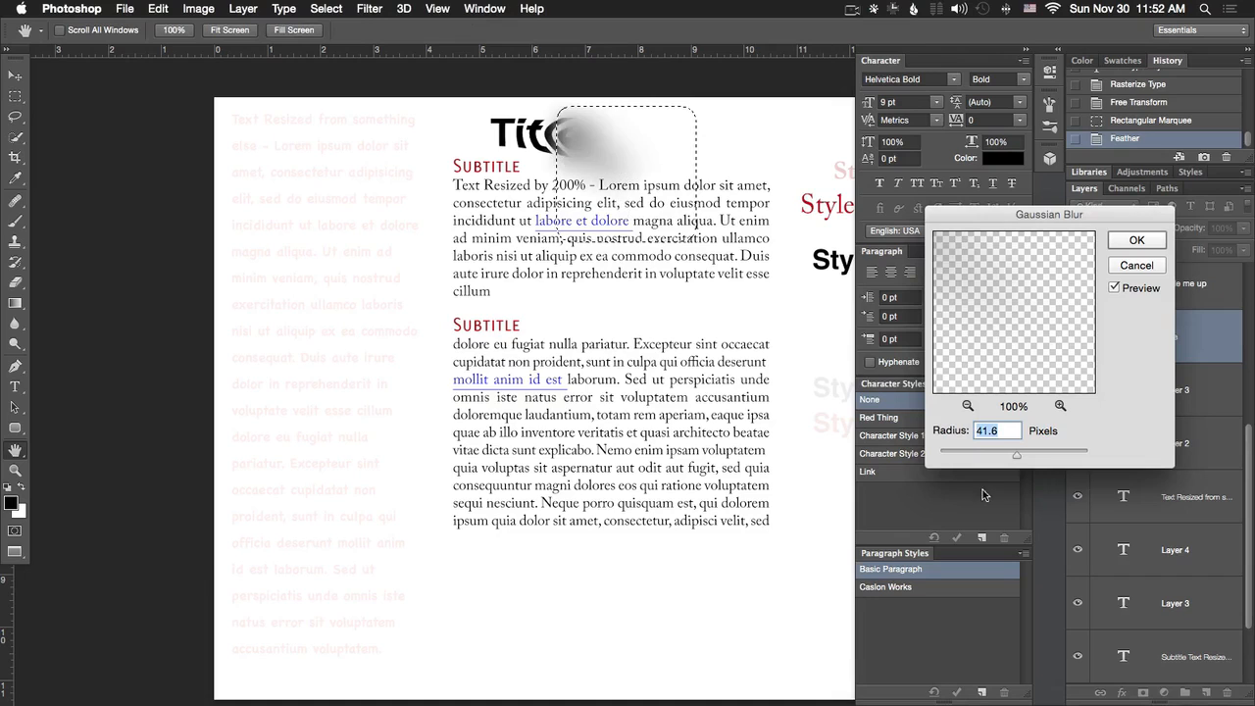
left_click_drag(1004, 455, 965, 456)
left_click(1132, 240)
key("super+d")
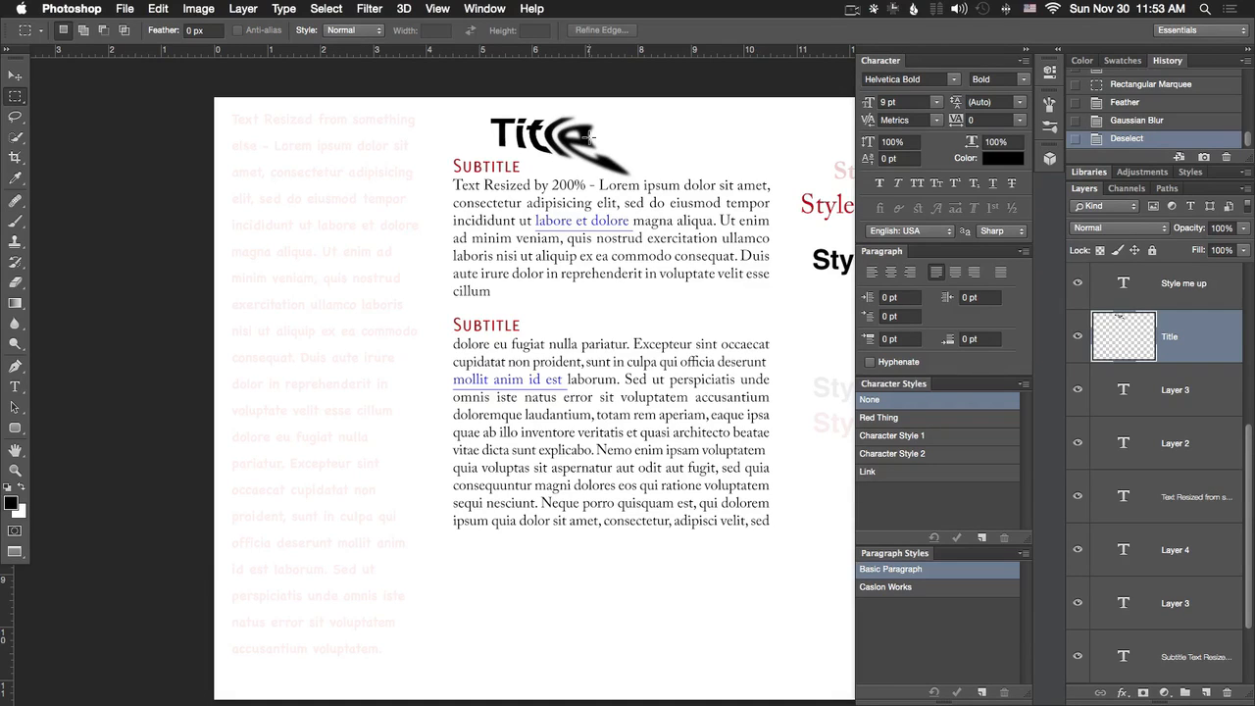
Undo the blur, feathering, selection, warp and rasterization to restore "Title" as an editable type layer
key("alt+super")
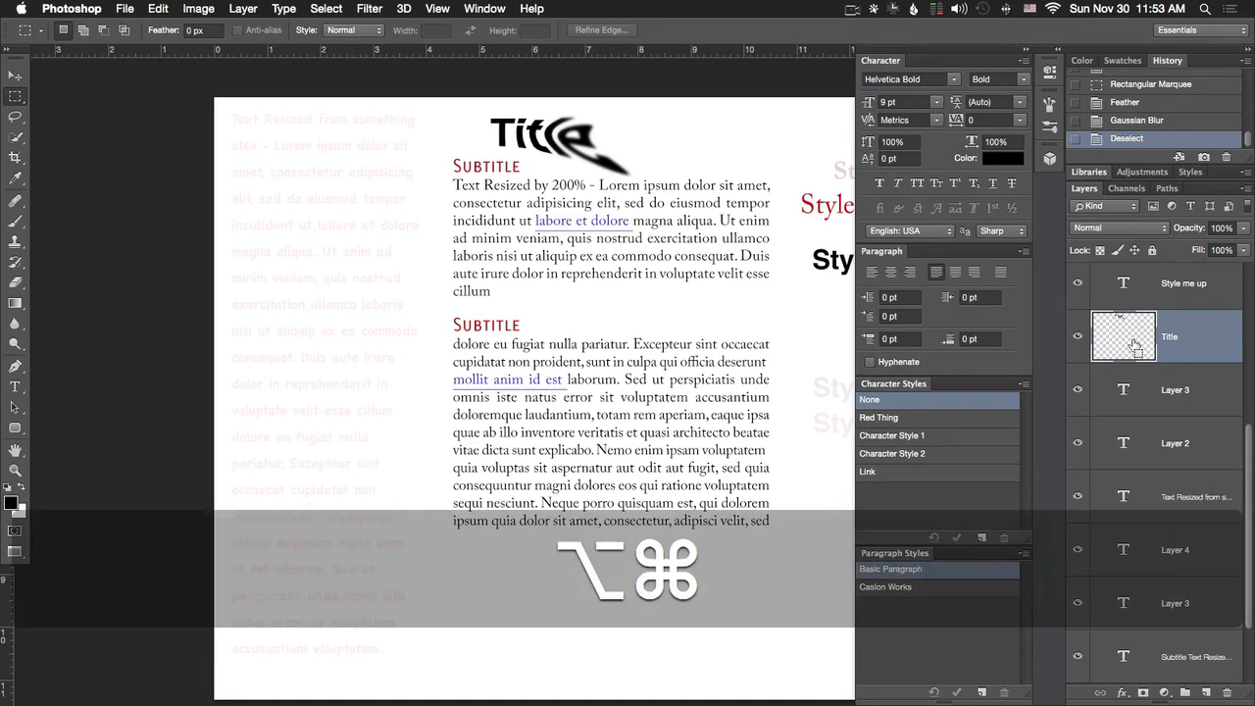
key("alt+super+z")
key("alt+super+z")
key("alt+super+z")
key("alt+super+z")
key("alt+super+z")
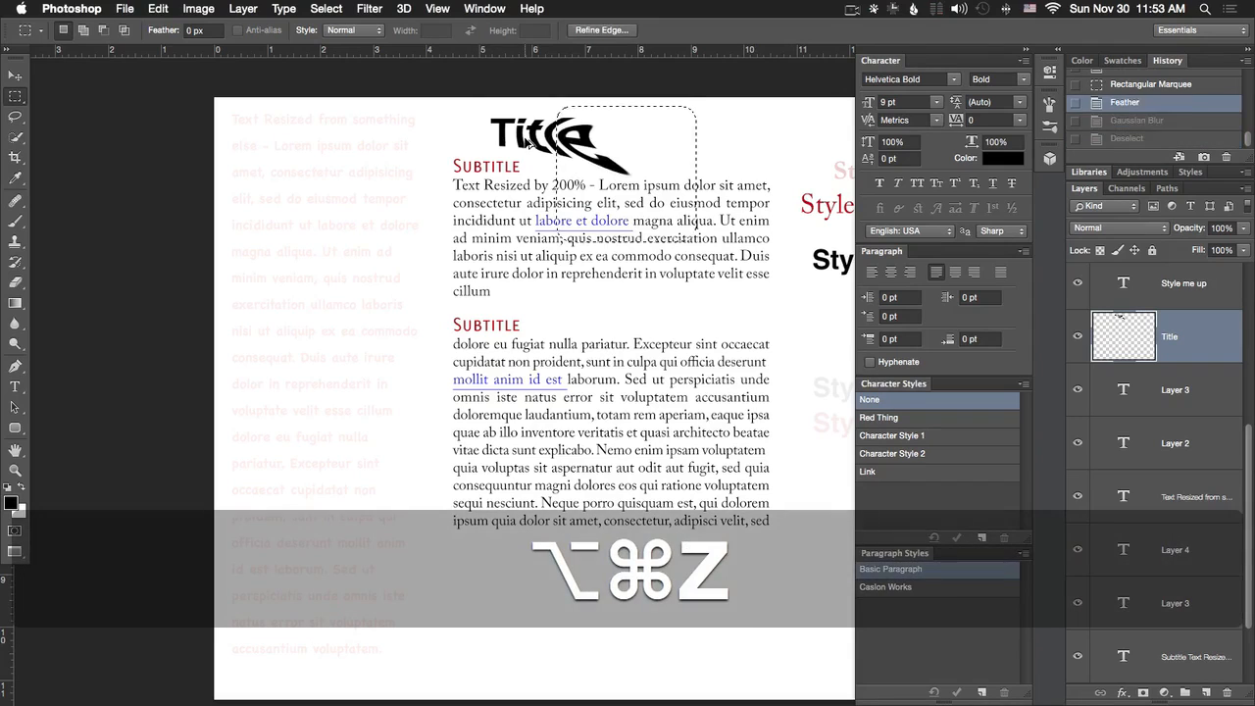
key("alt+super+z")
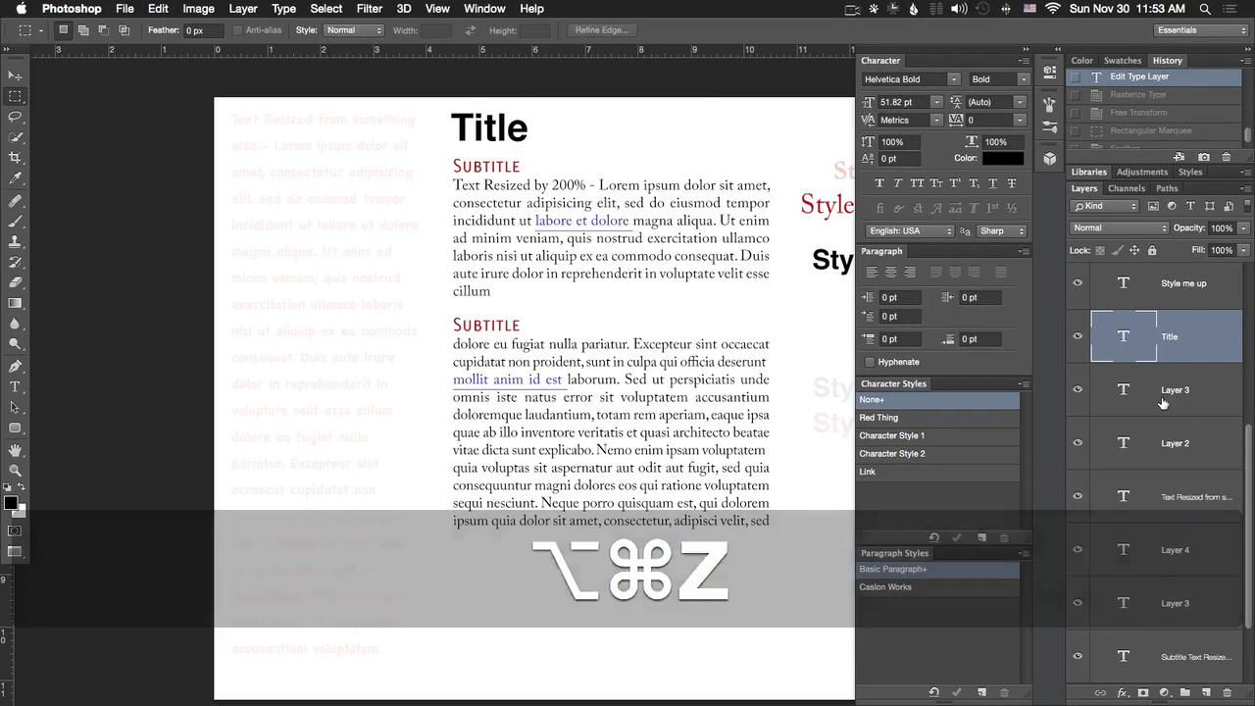
Examine the type conversion commands and check what kind of text the "Title" layer holds
left_click(286, 9)
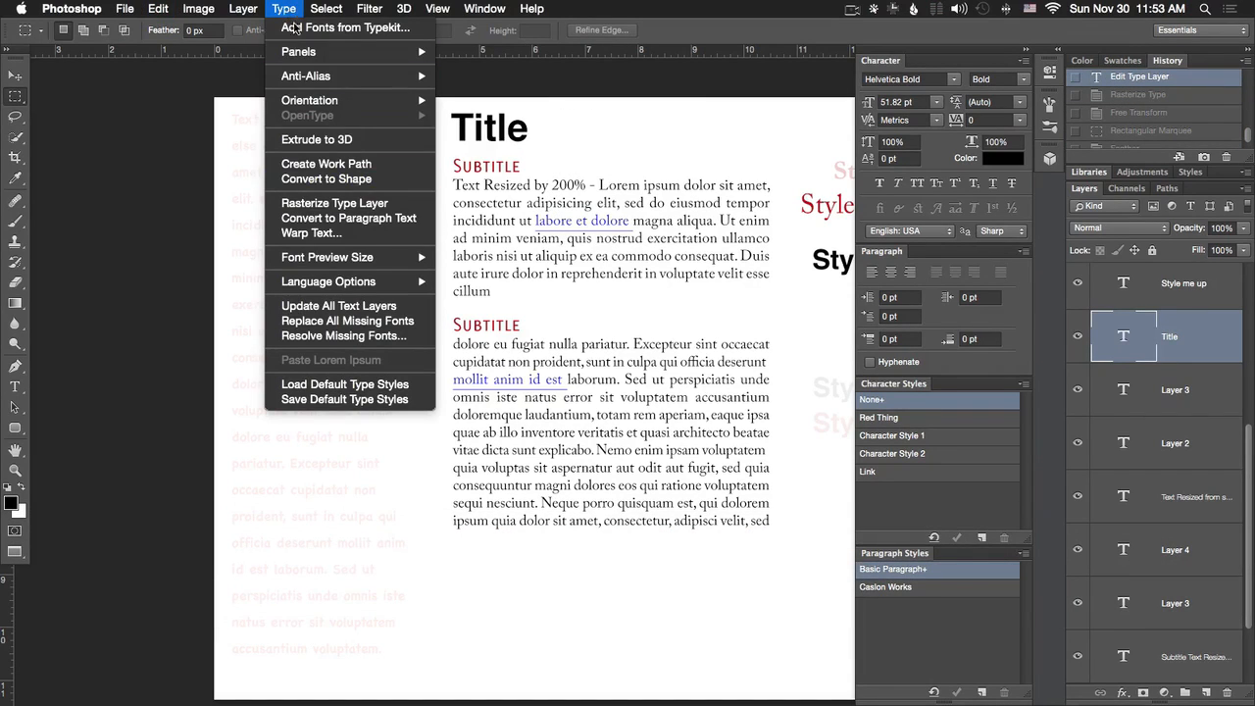
left_click(288, 10)
key("space")
left_click_drag(664, 238, 592, 242)
left_click(284, 9)
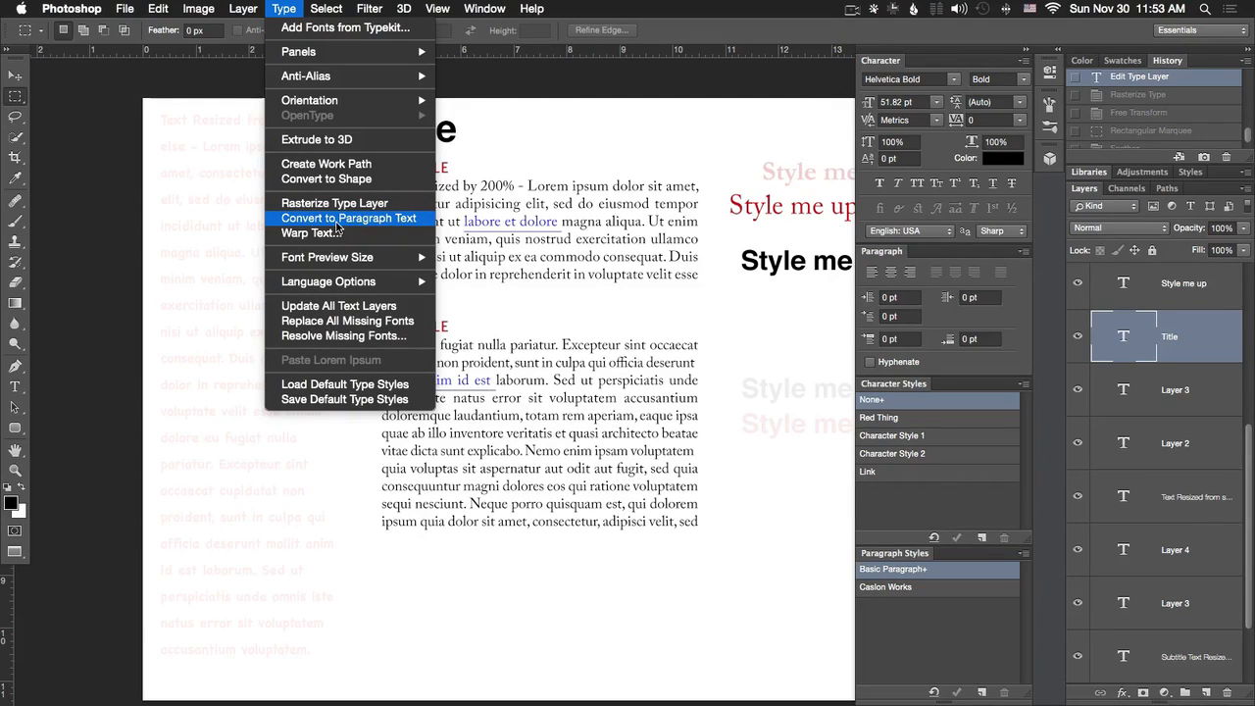
key("super+z")
key("t")
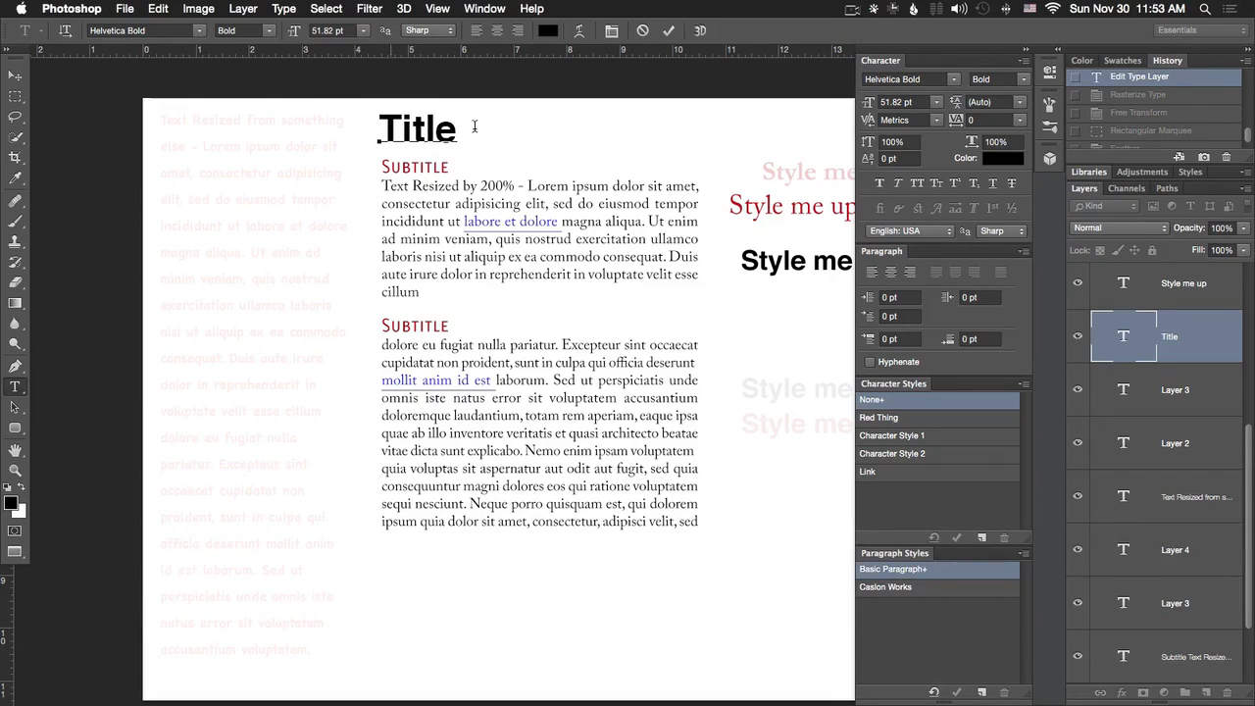
key("Escape")
Add a line of random point text, "dsfibuadsfkjbsgadkj fdsggkjb", on the blank area beside "Title"
left_click(549, 127)
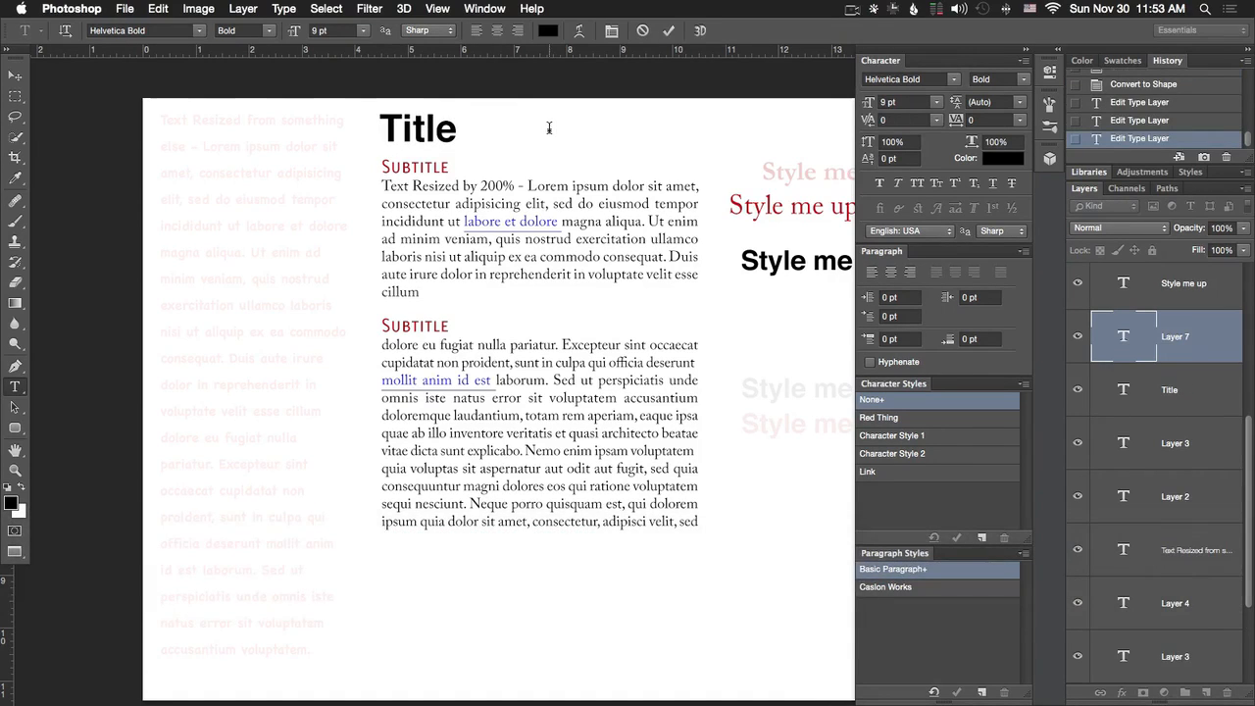
type("sdfibuadsfkjbvjadkl fdsgokjb")
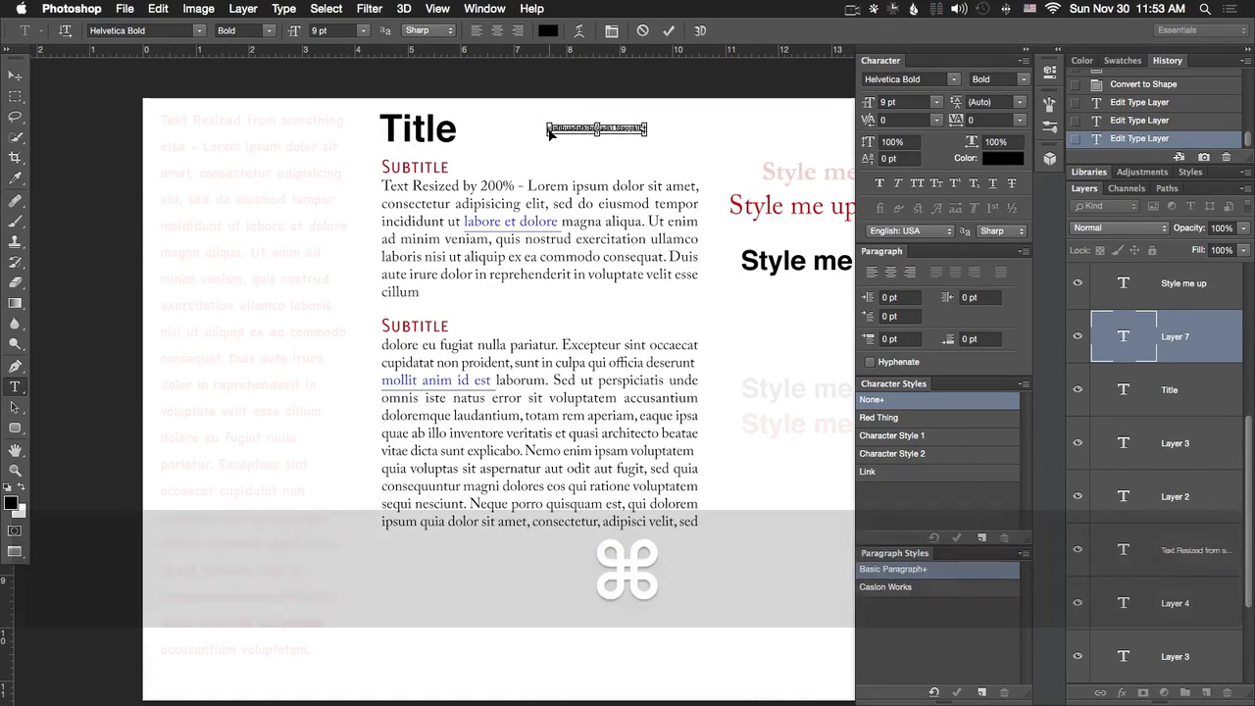
key("super+Return")
Draw a paragraph text box beside the random point text, fill it with random letters, and delete its layer
left_click_drag(683, 114, 794, 203)
type("ejhbsajhbra jhkbdsfajk ")
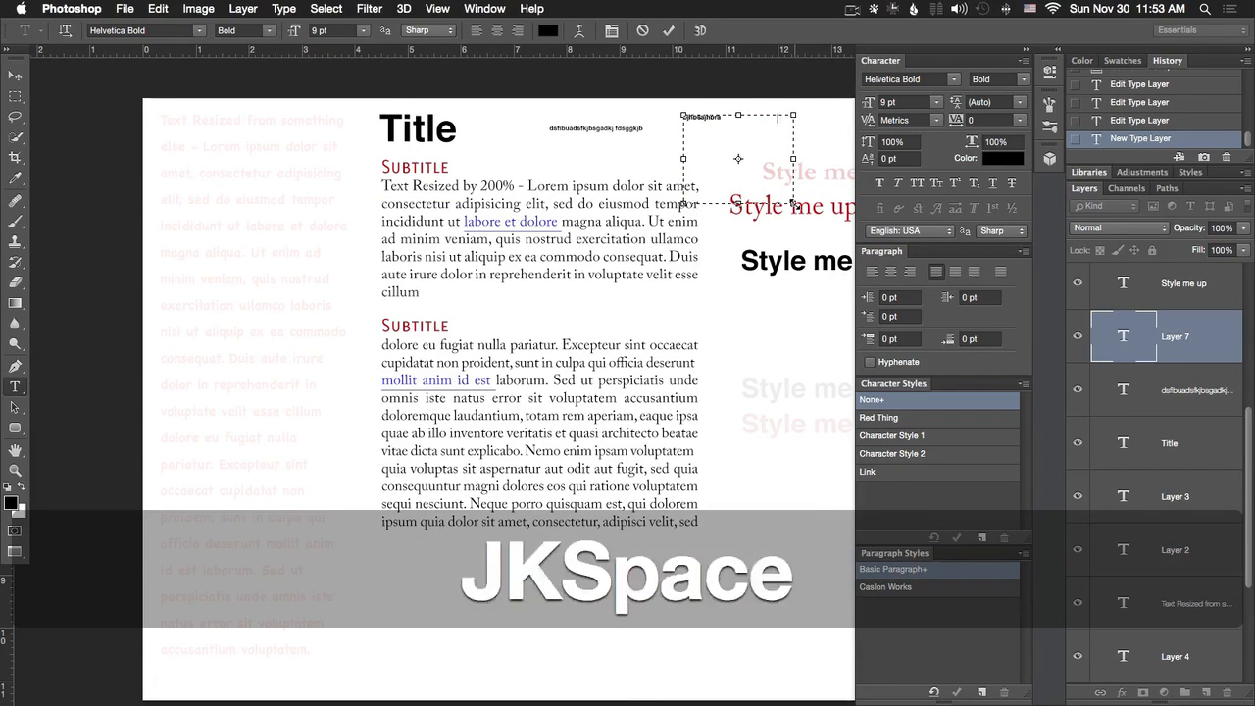
type("fag")
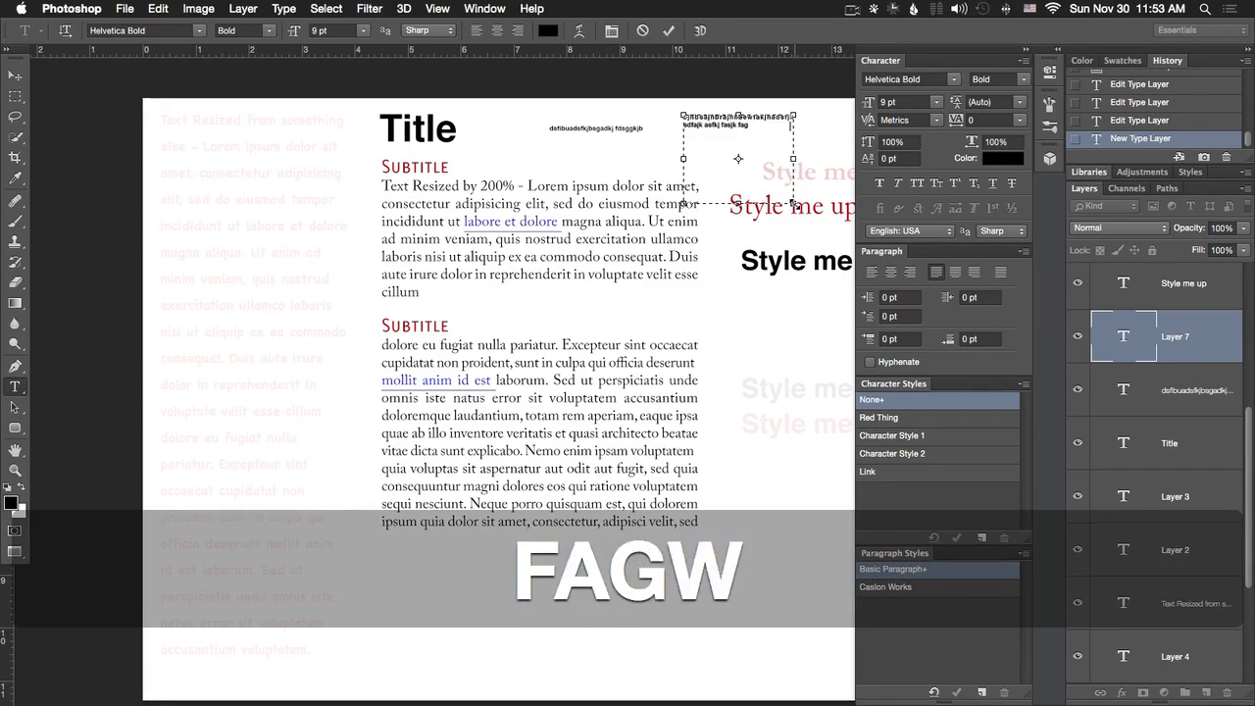
type("wjk")
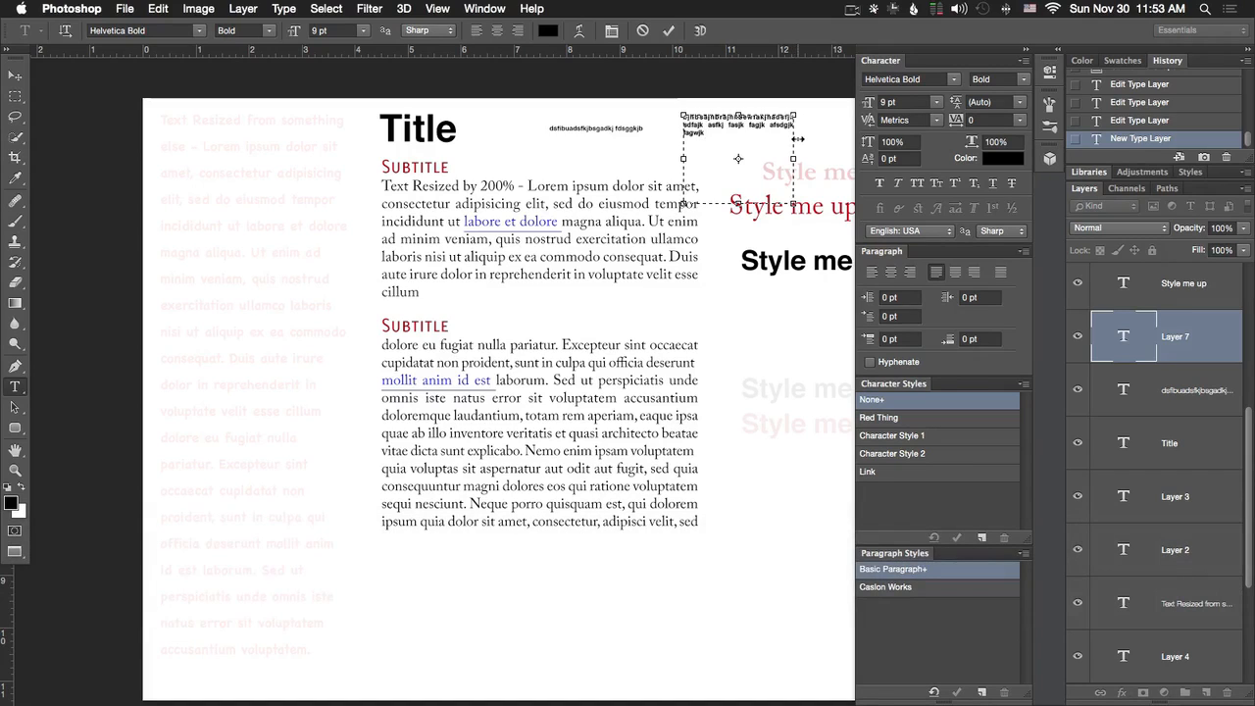
key("super+Return")
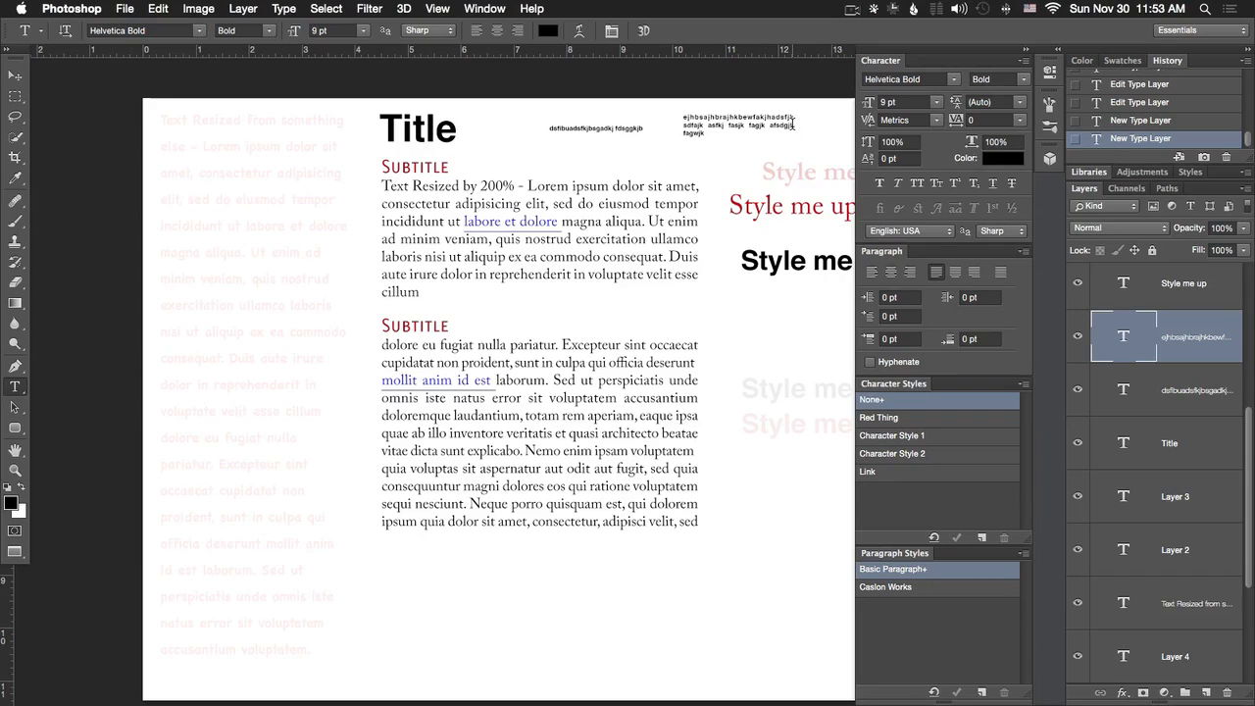
key("BackSpace")
Convert the "Title" point text to paragraph text and check its bounding box
left_click(419, 129)
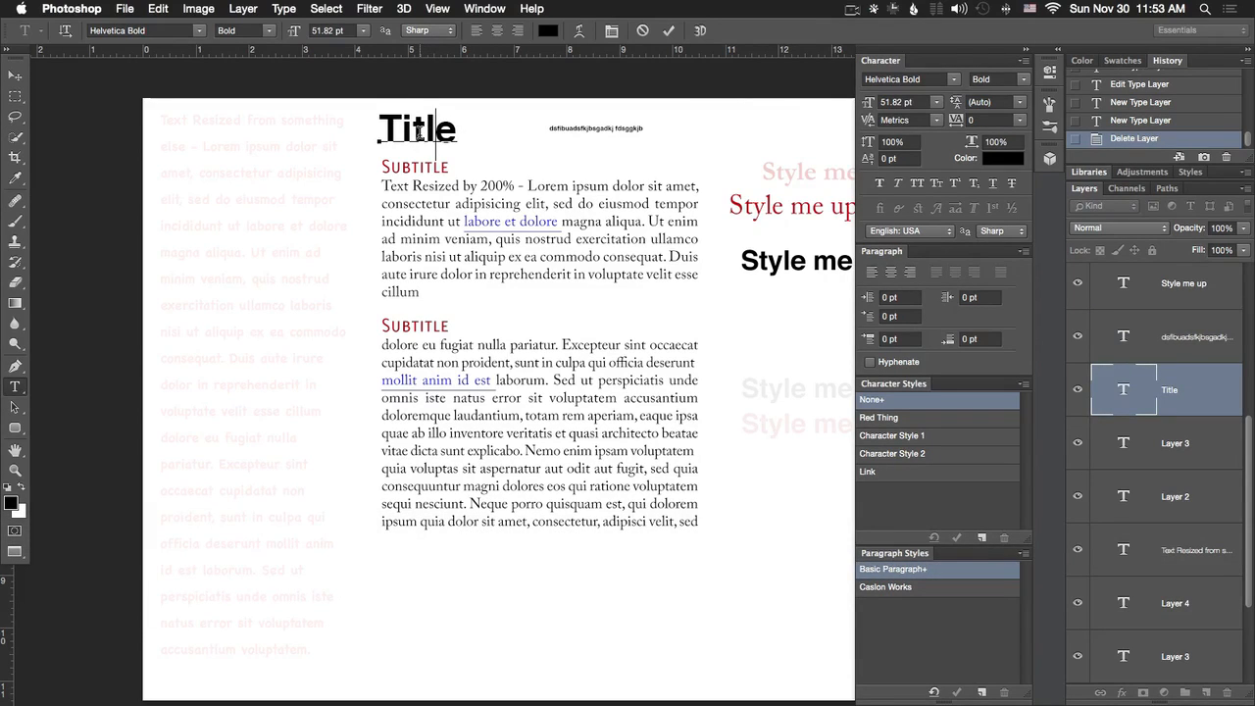
key("Escape")
left_click(243, 9)
mouse_move(284, 9)
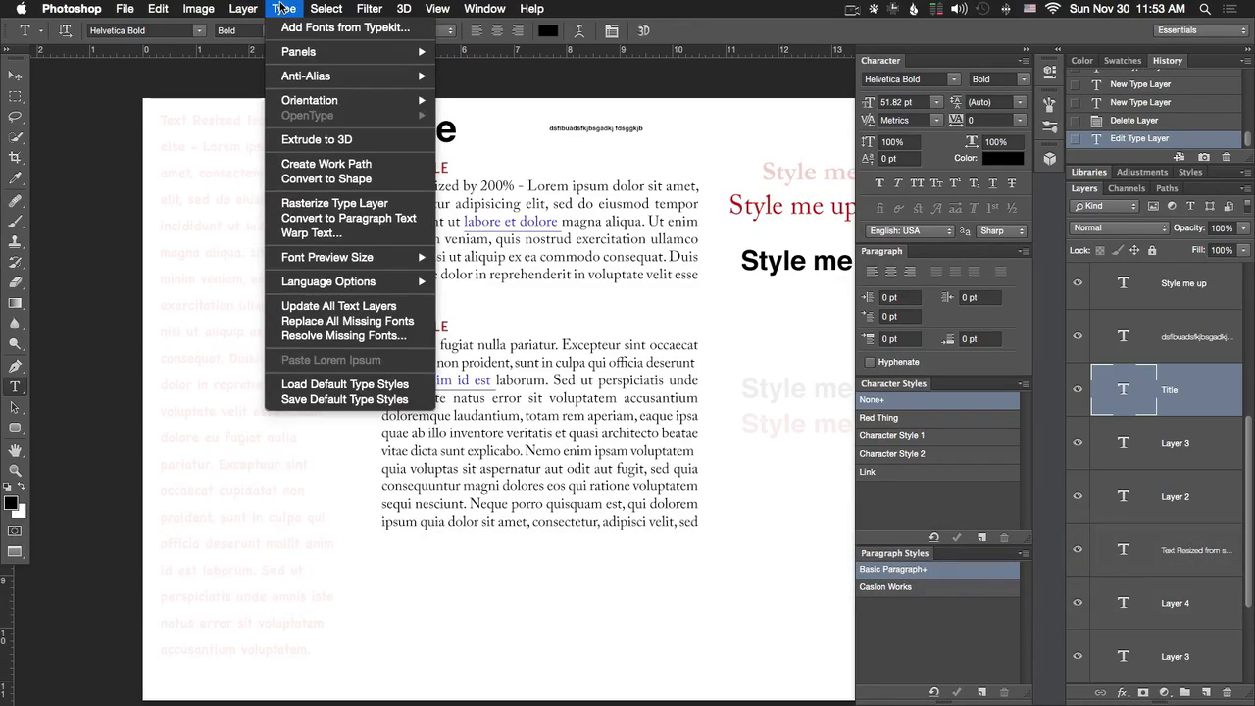
left_click(348, 217)
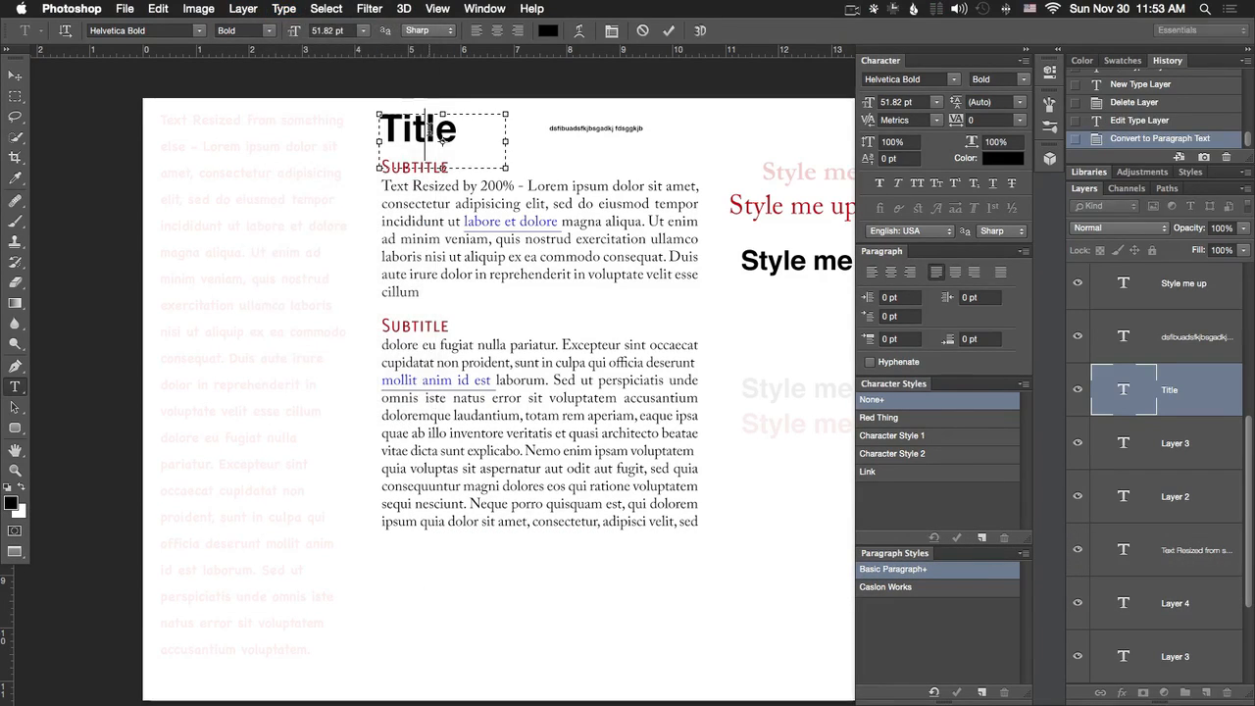
left_click(434, 130)
left_click(460, 127)
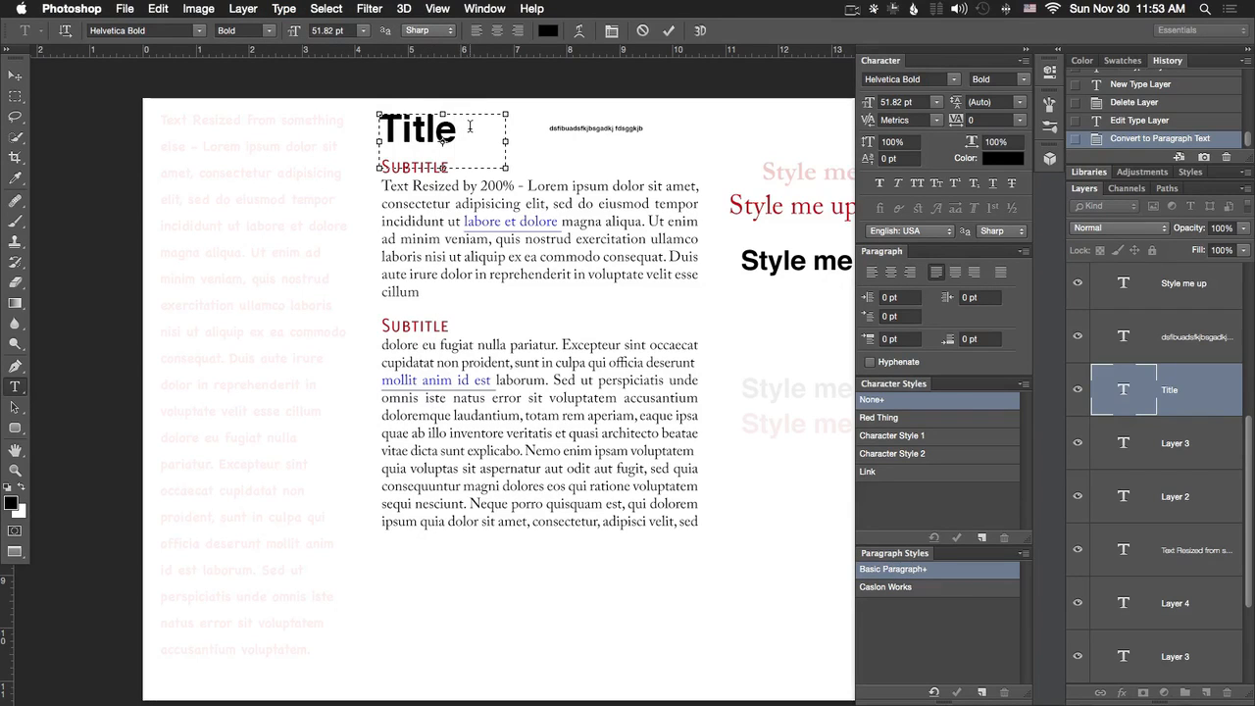
key("Escape")
Select the random point text layer beside "Title" and delete it
key("b")
left_click(576, 127)
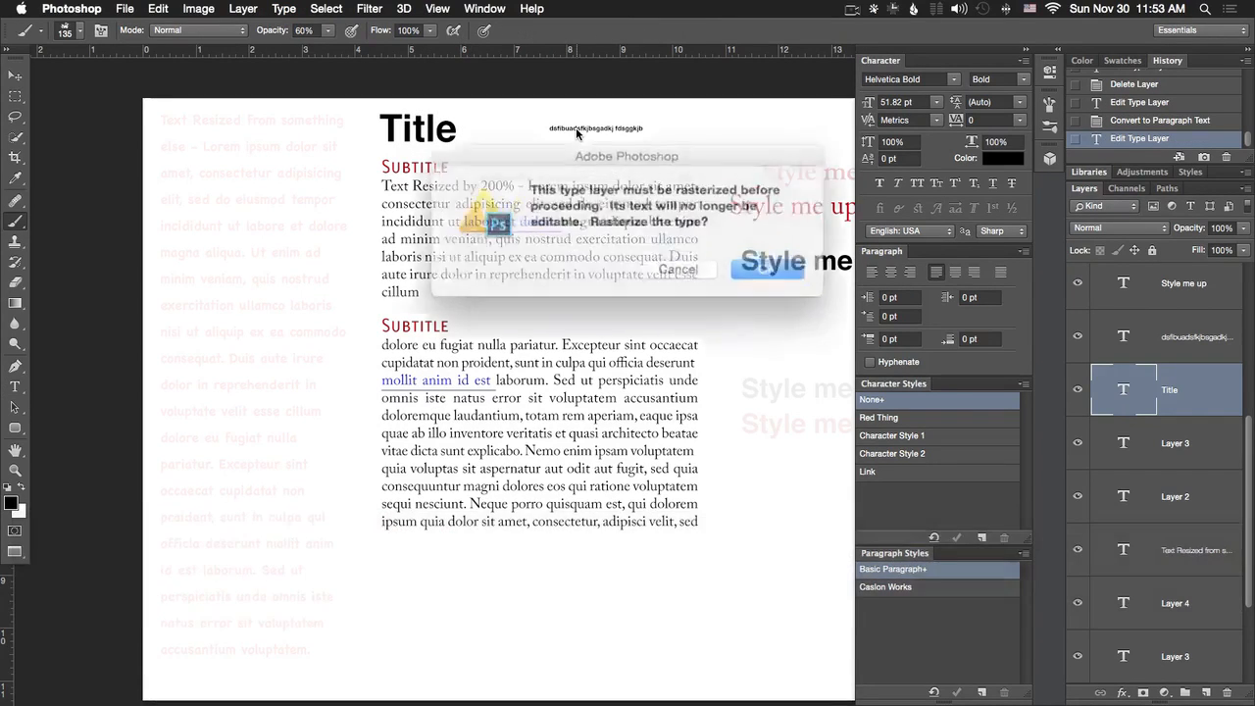
key("Escape")
key("v")
left_click(576, 128)
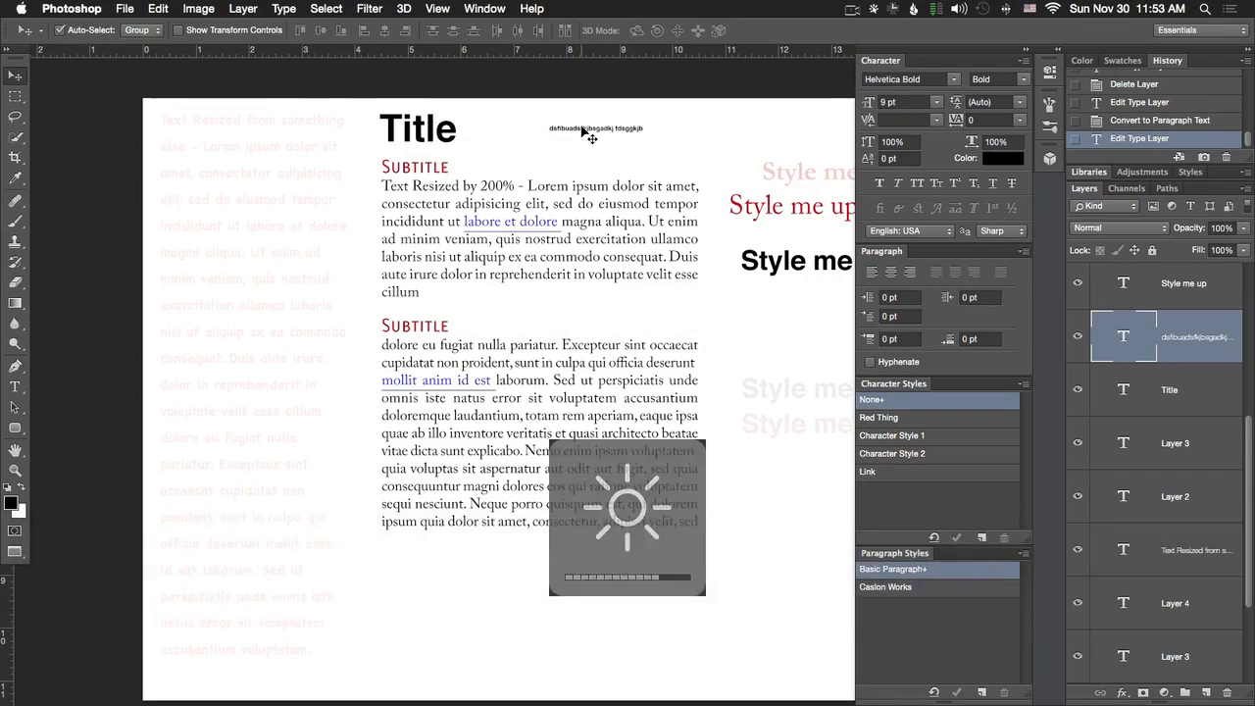
key("BackSpace")
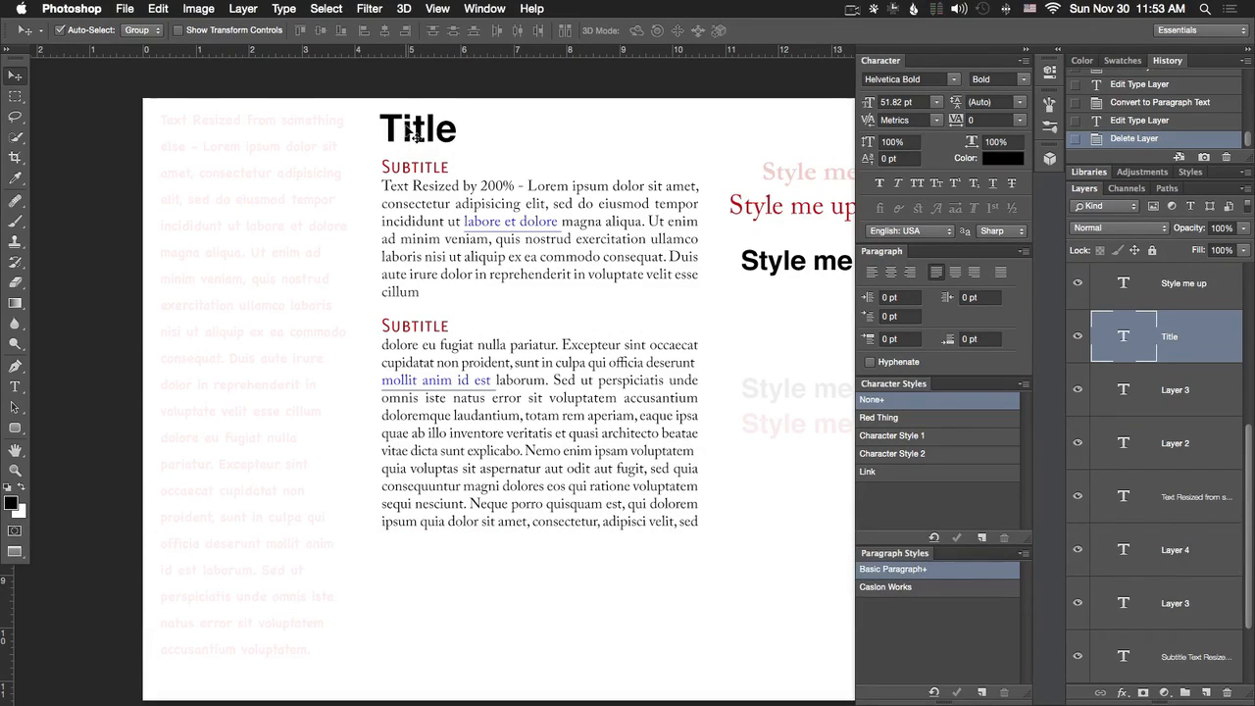
Convert the "Title" paragraph text back to point text and check its baseline
key("t")
left_click(327, 9)
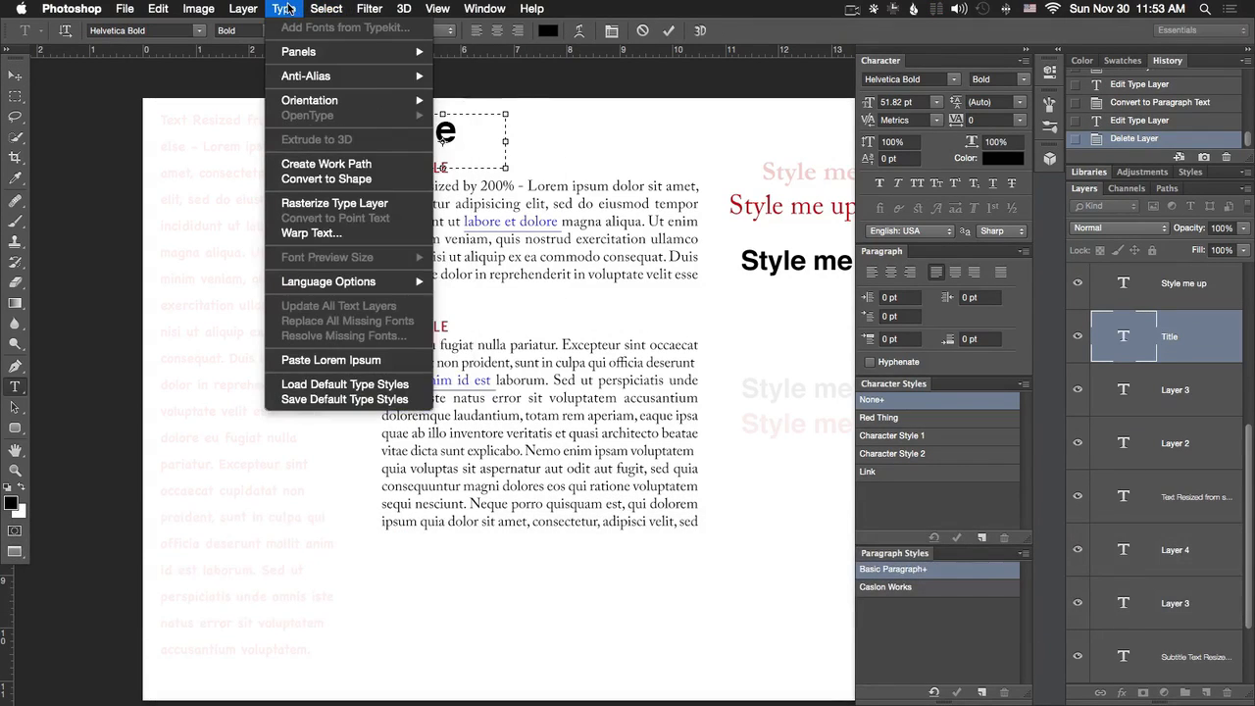
key("Escape")
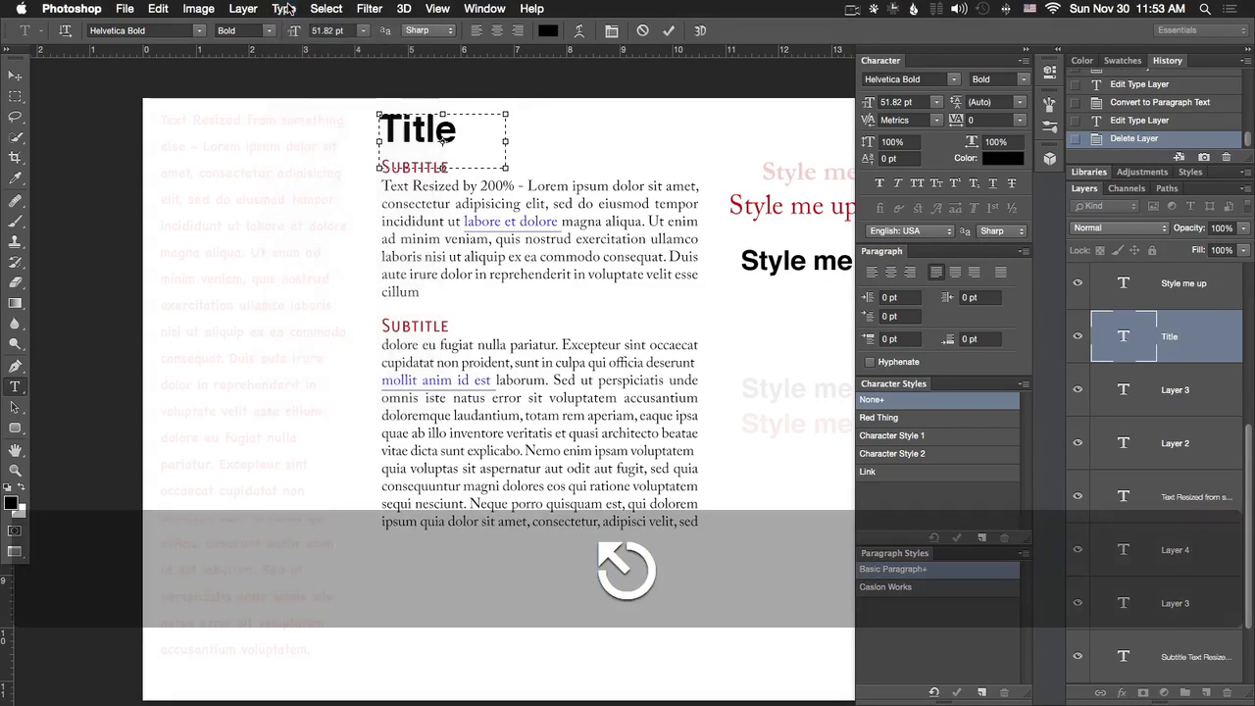
left_click(284, 9)
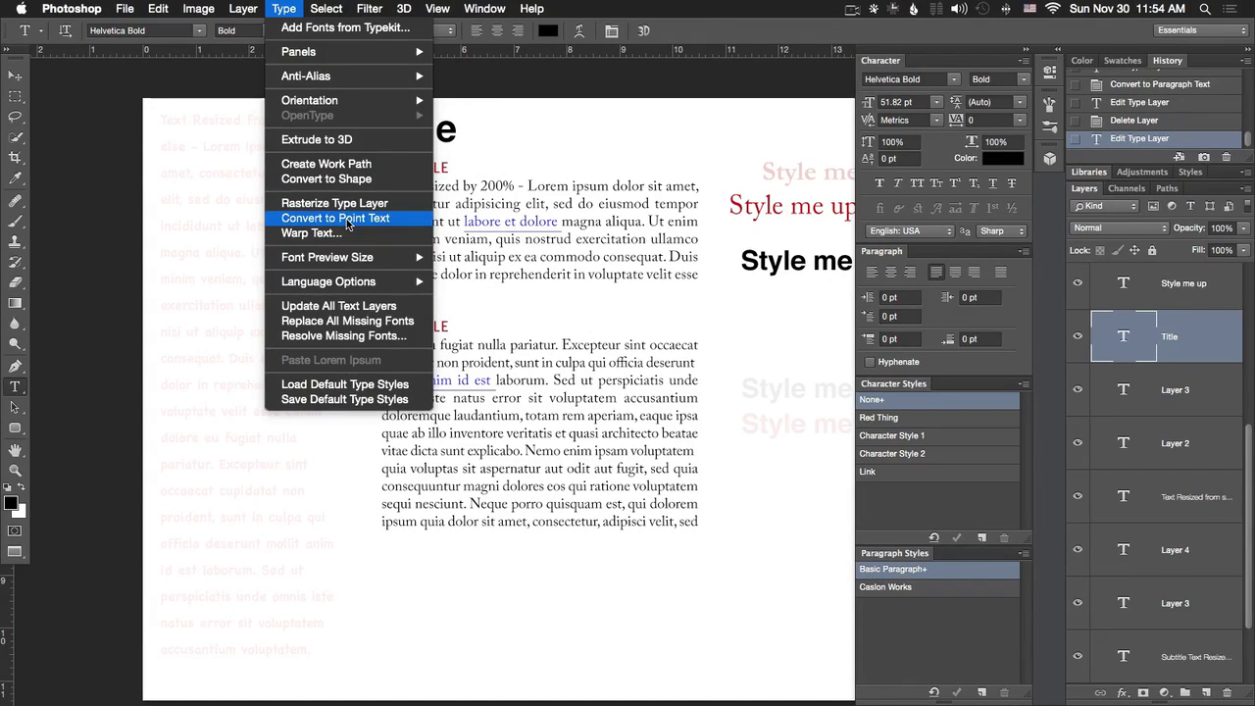
left_click(347, 223)
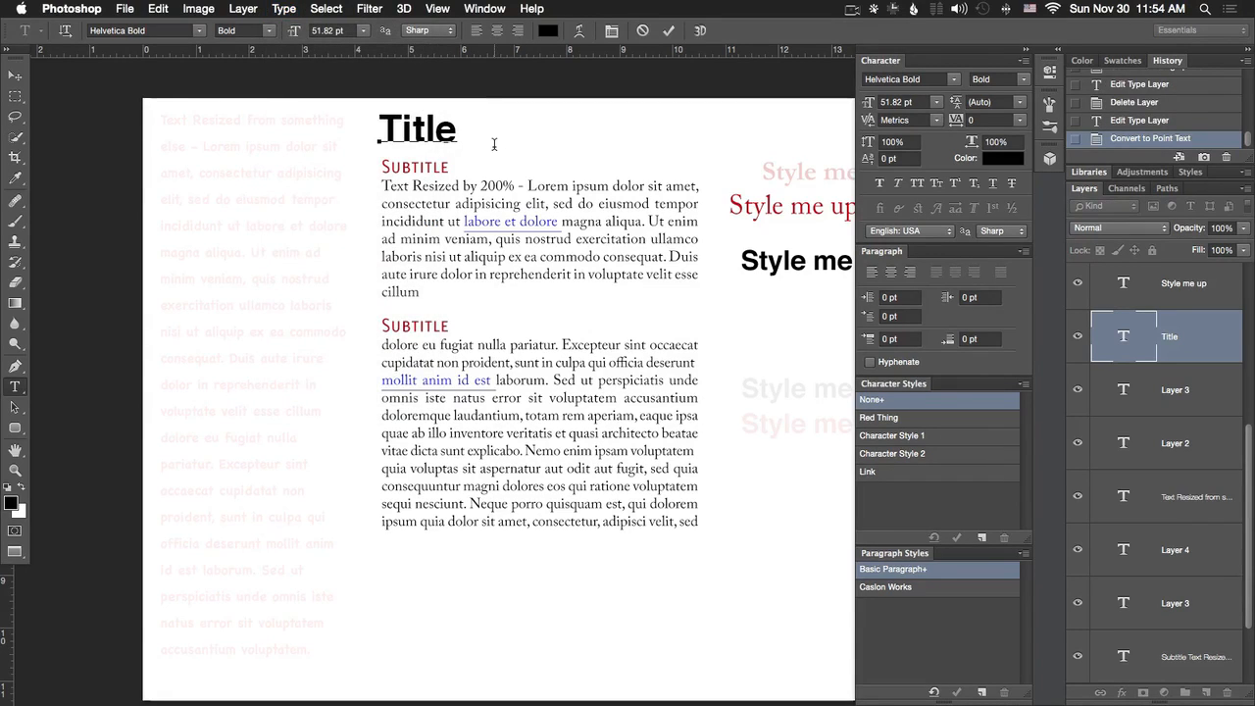
key("super+z")
key("super+z")
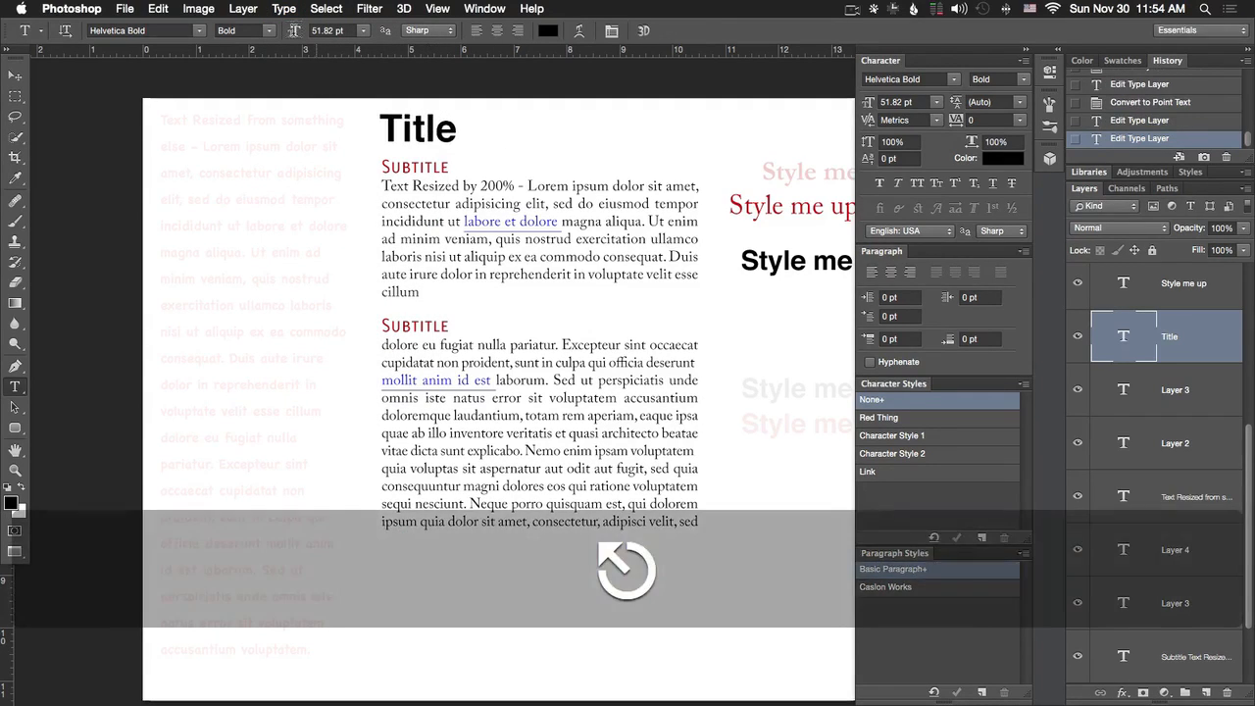
Try an Arc text warp with a -6% bend on "Title", try the Arch style, and cancel the warp
left_click(284, 7)
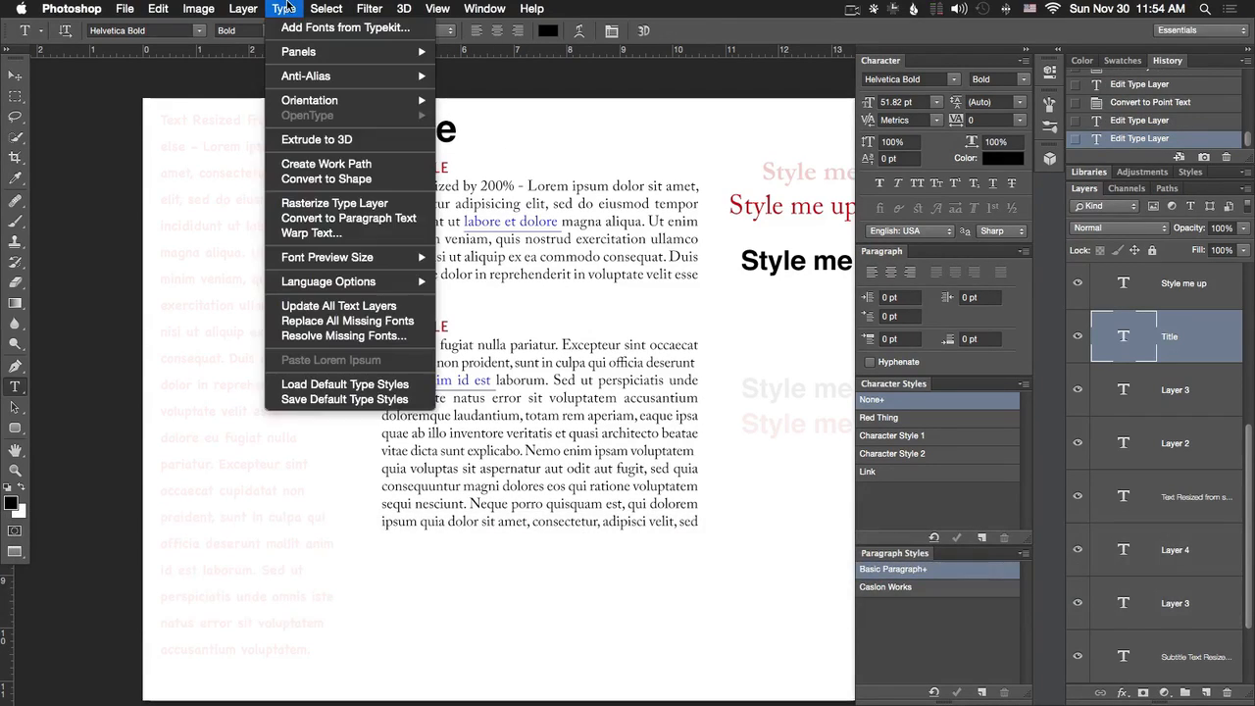
left_click(311, 233)
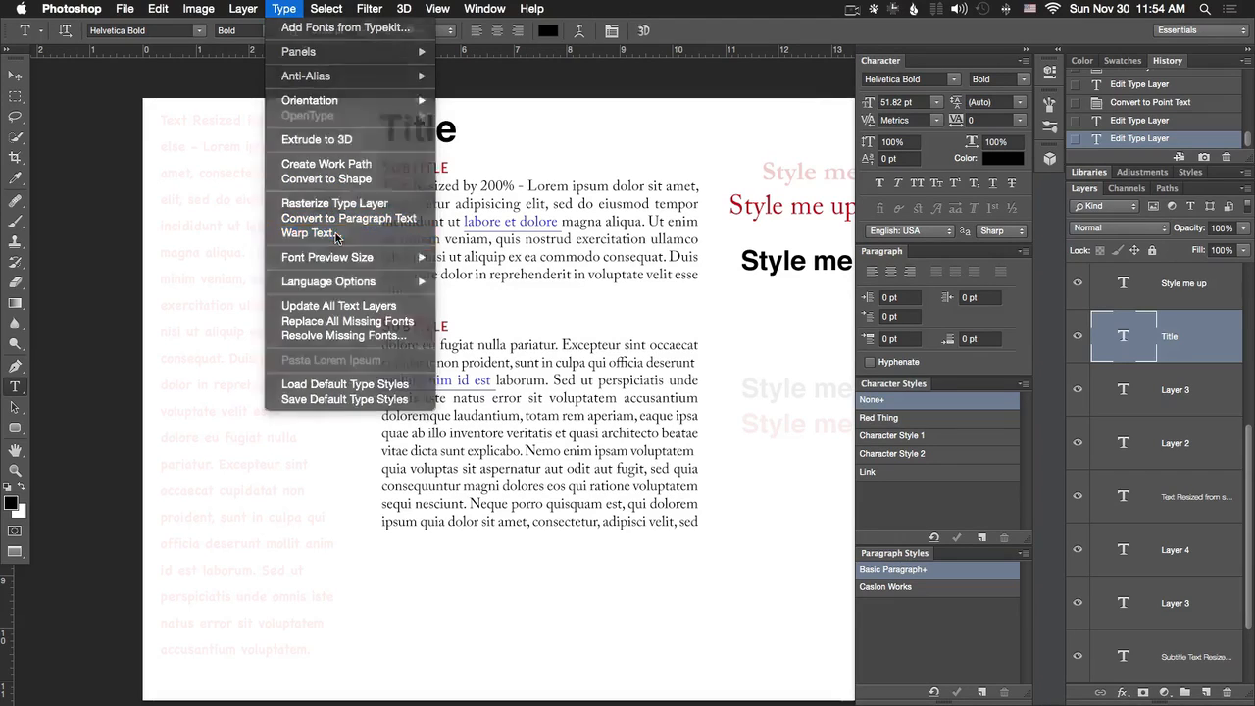
left_click(562, 265)
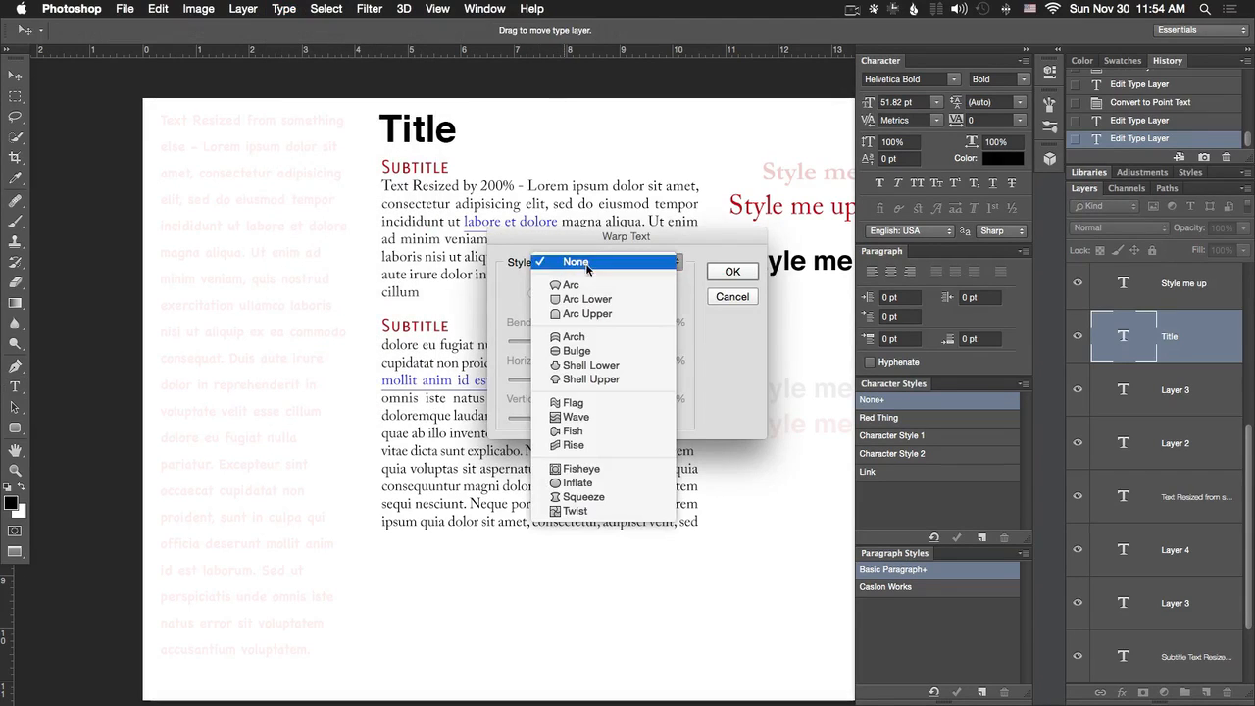
left_click(587, 285)
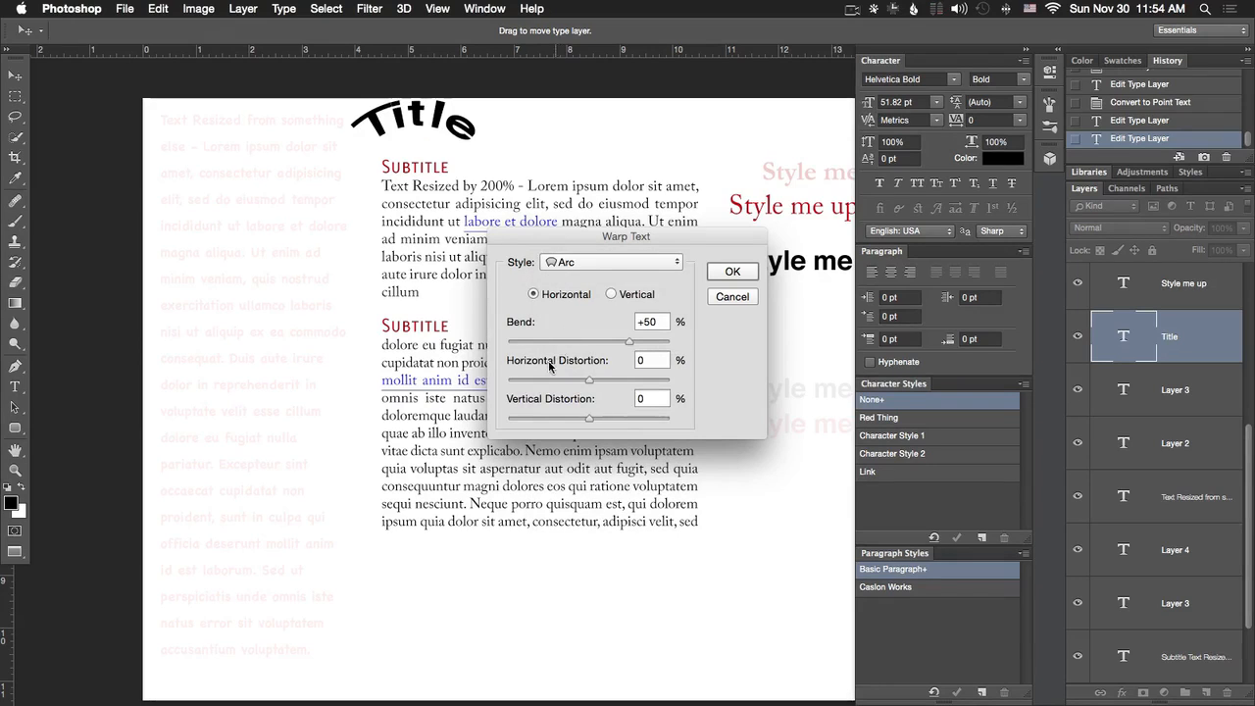
left_click_drag(593, 344, 555, 342)
type("0")
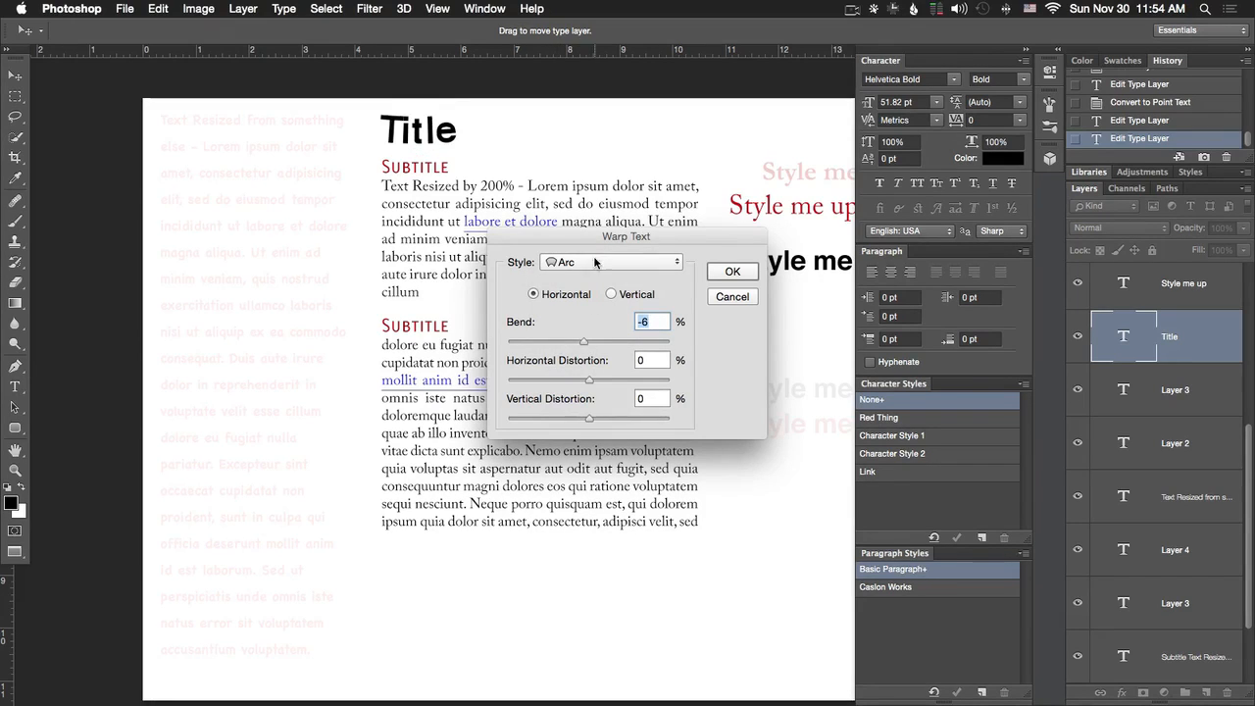
left_click(596, 261)
left_click(592, 314)
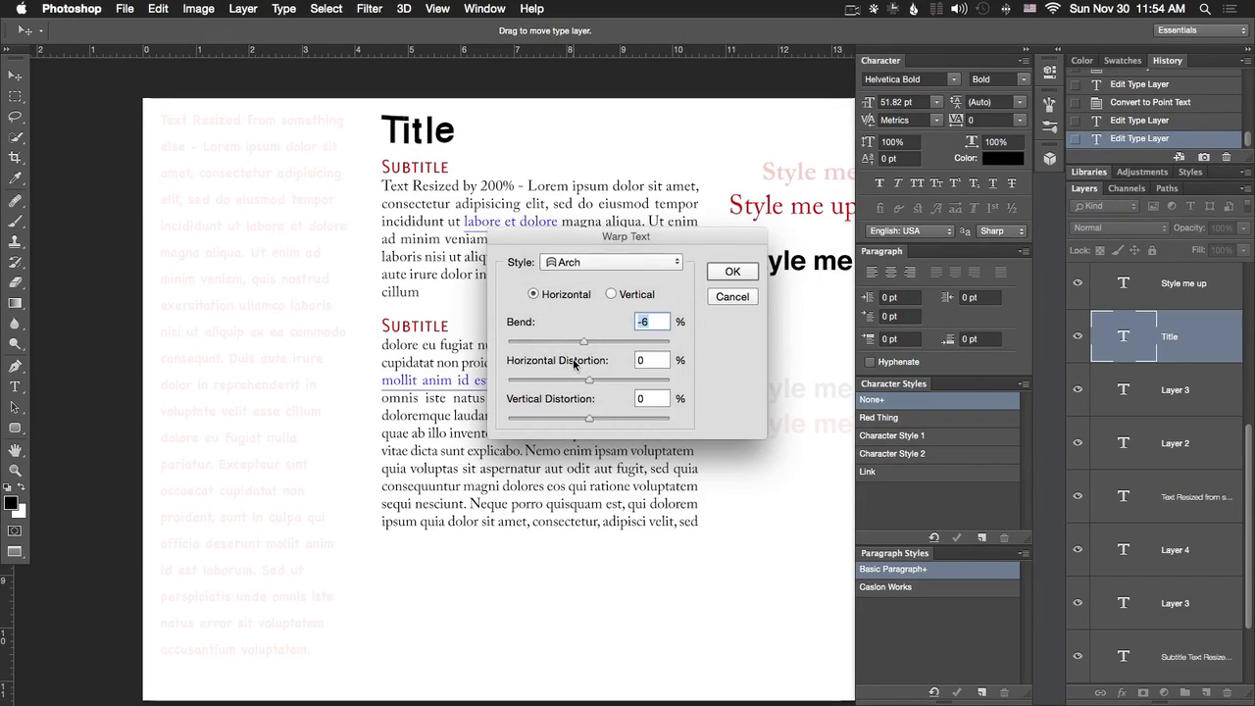
left_click_drag(588, 341, 564, 338)
key("Escape")
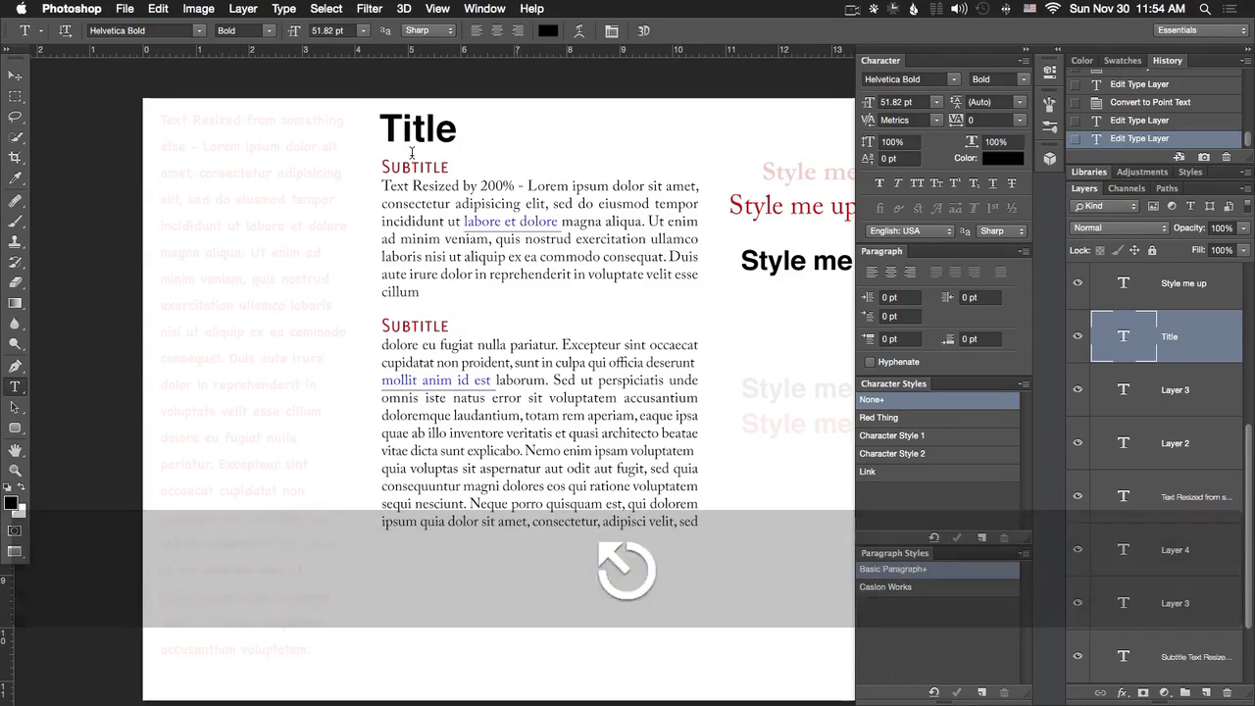
Set the font preview size to Huge and examine the font samples in the font list
left_click(284, 9)
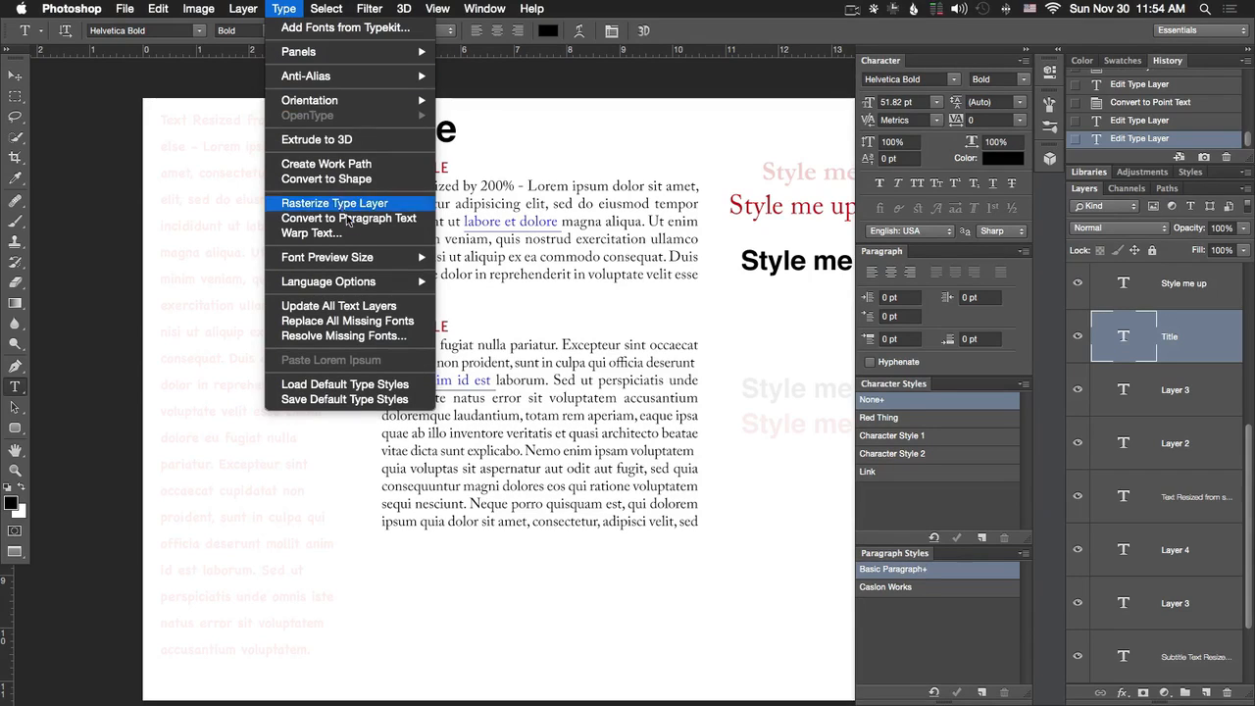
mouse_move(369, 265)
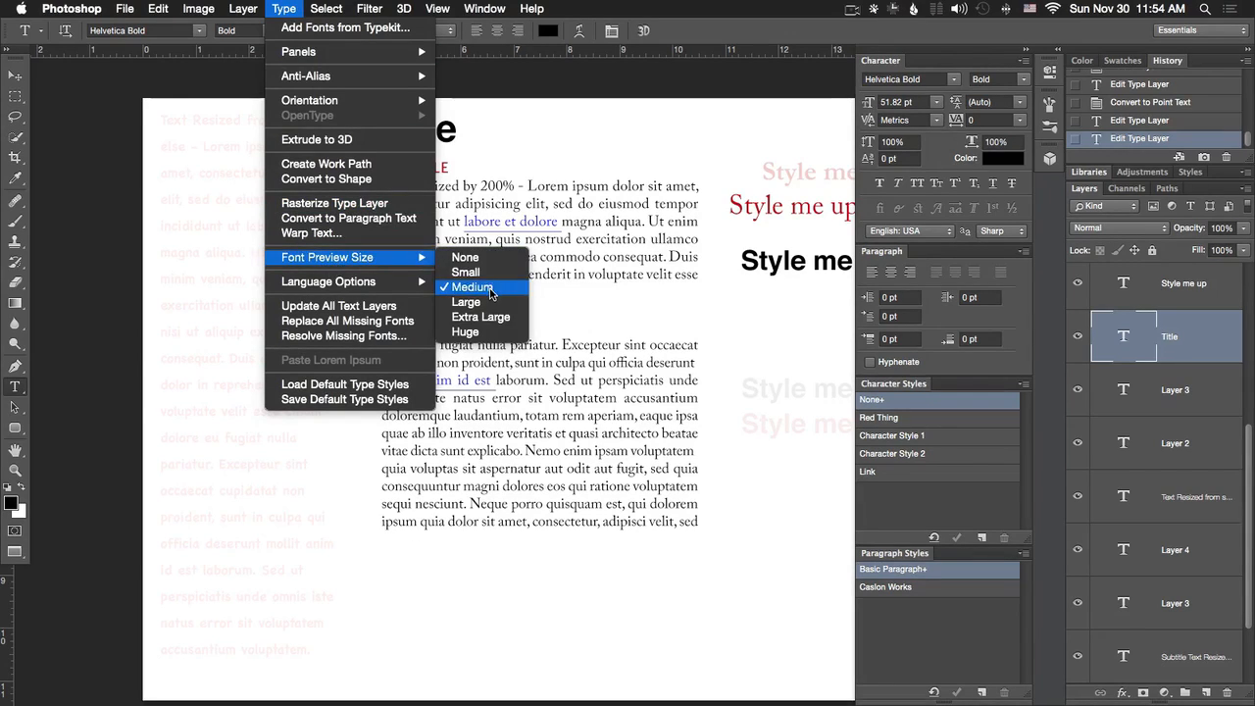
left_click(286, 9)
left_click(196, 32)
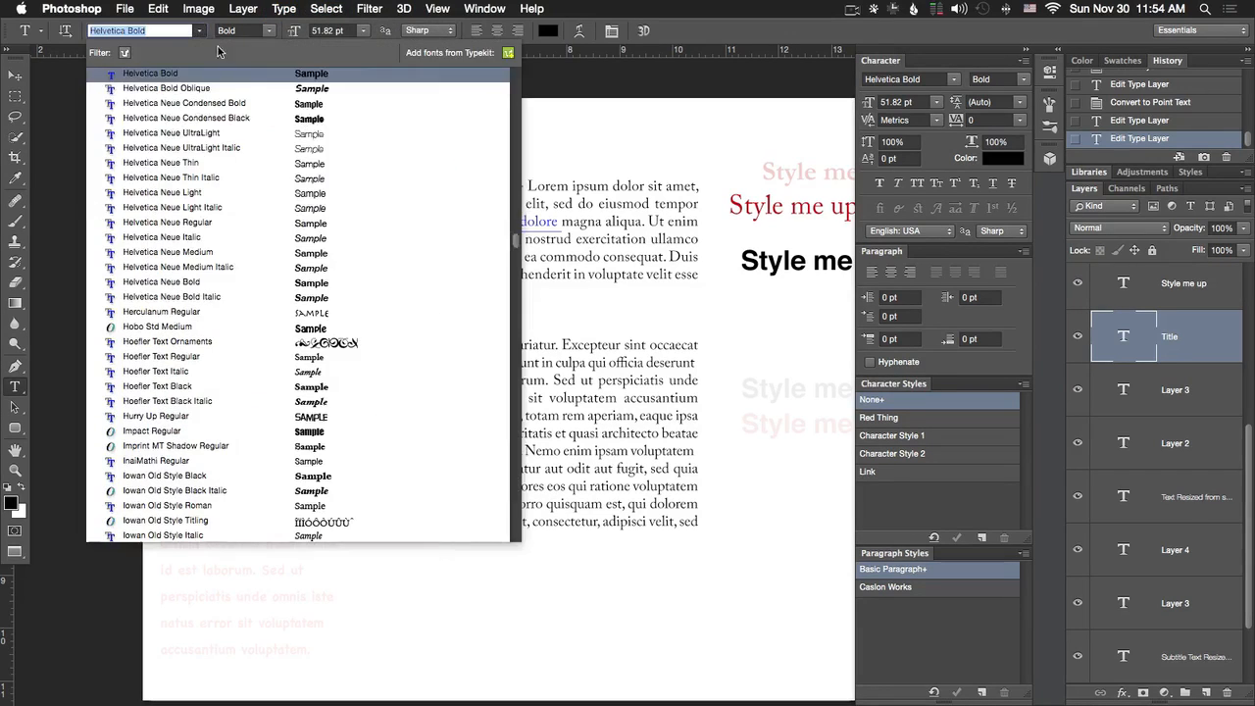
left_click(281, 9)
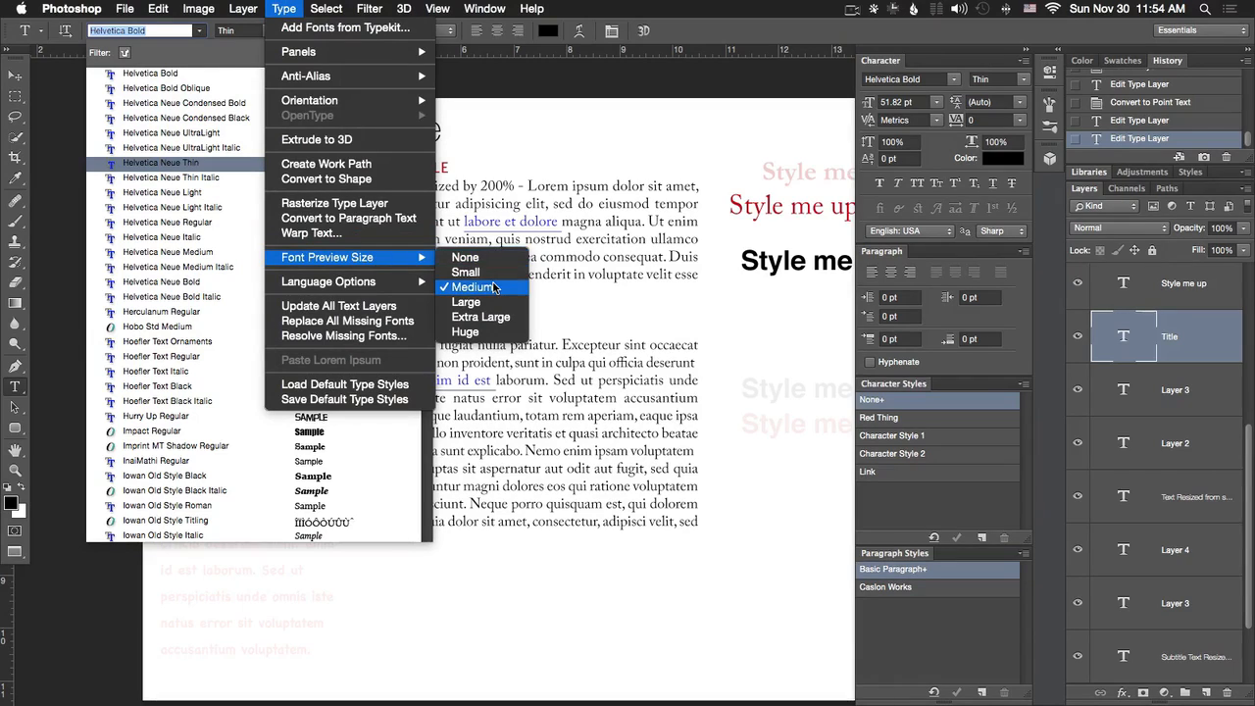
left_click(480, 333)
left_click(201, 31)
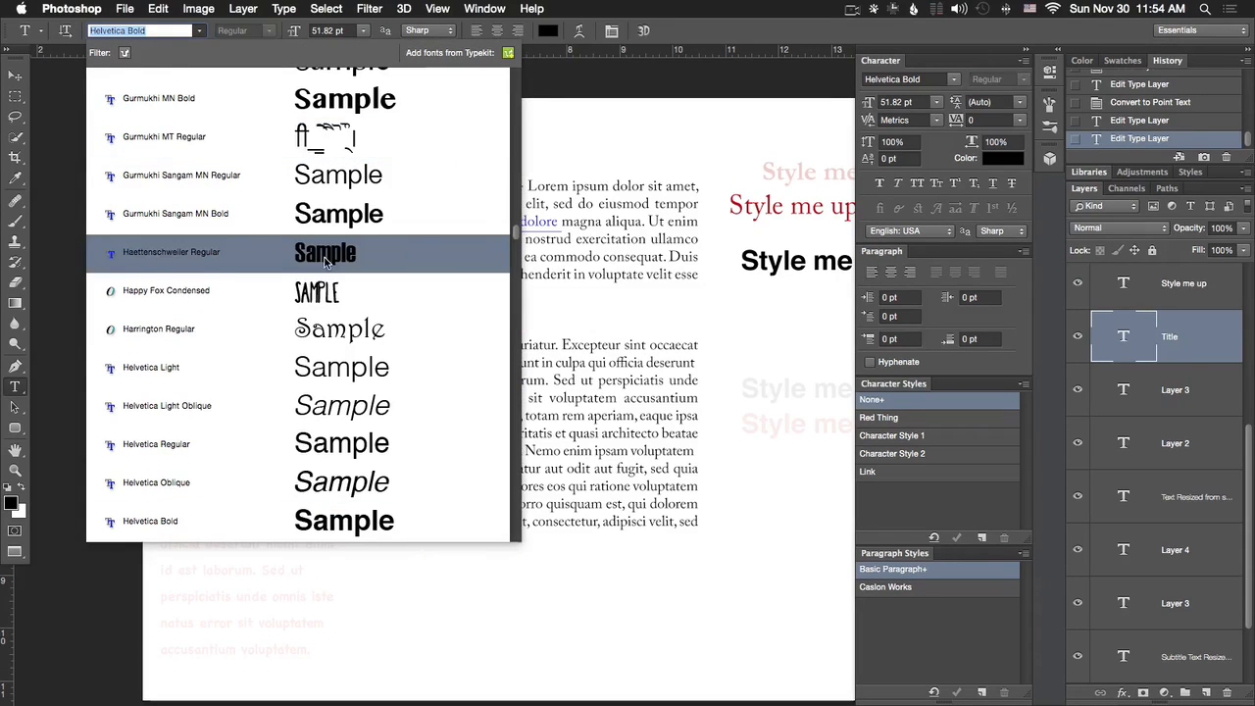
Set the font preview size to Medium and close the font list
left_click(283, 8)
mouse_move(377, 259)
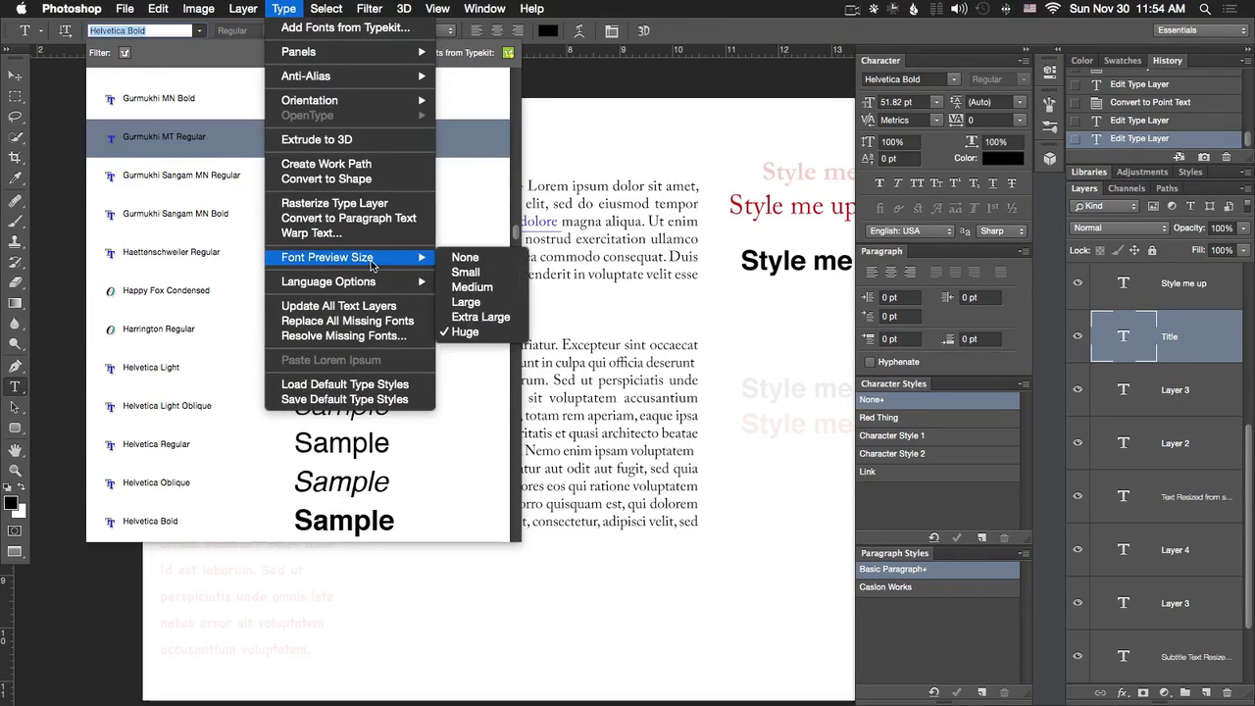
left_click(478, 291)
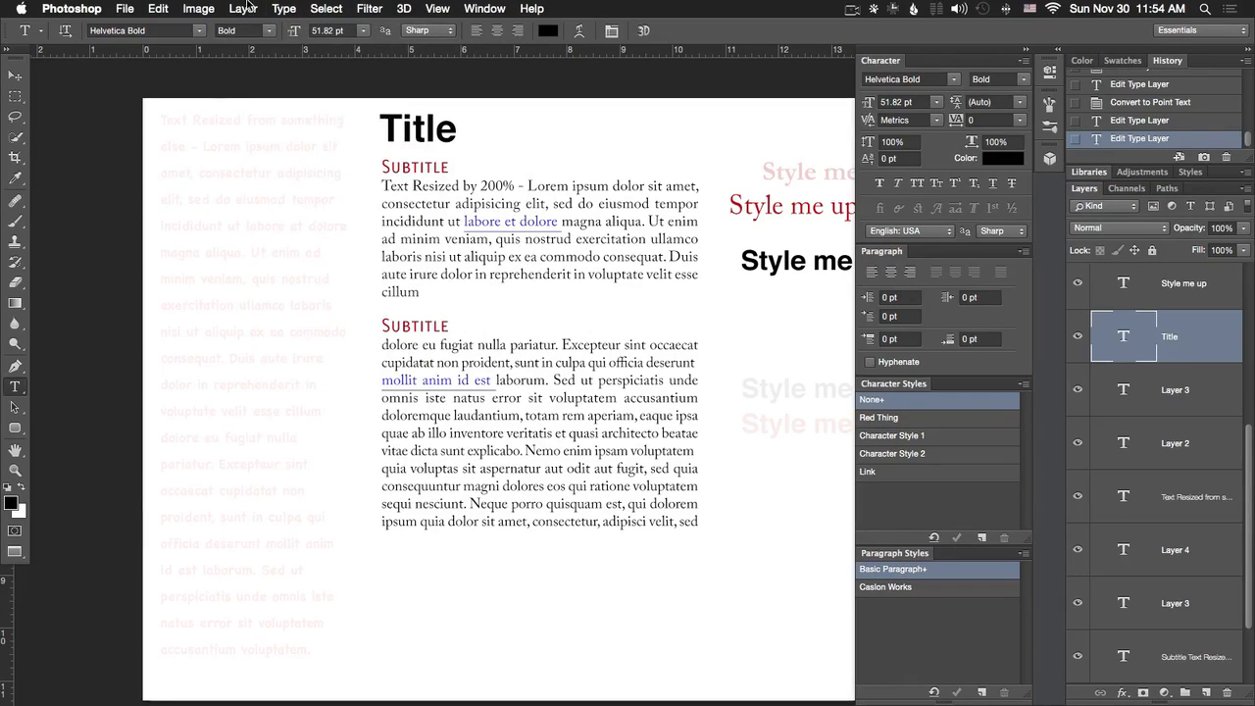
left_click(243, 8)
mouse_move(283, 8)
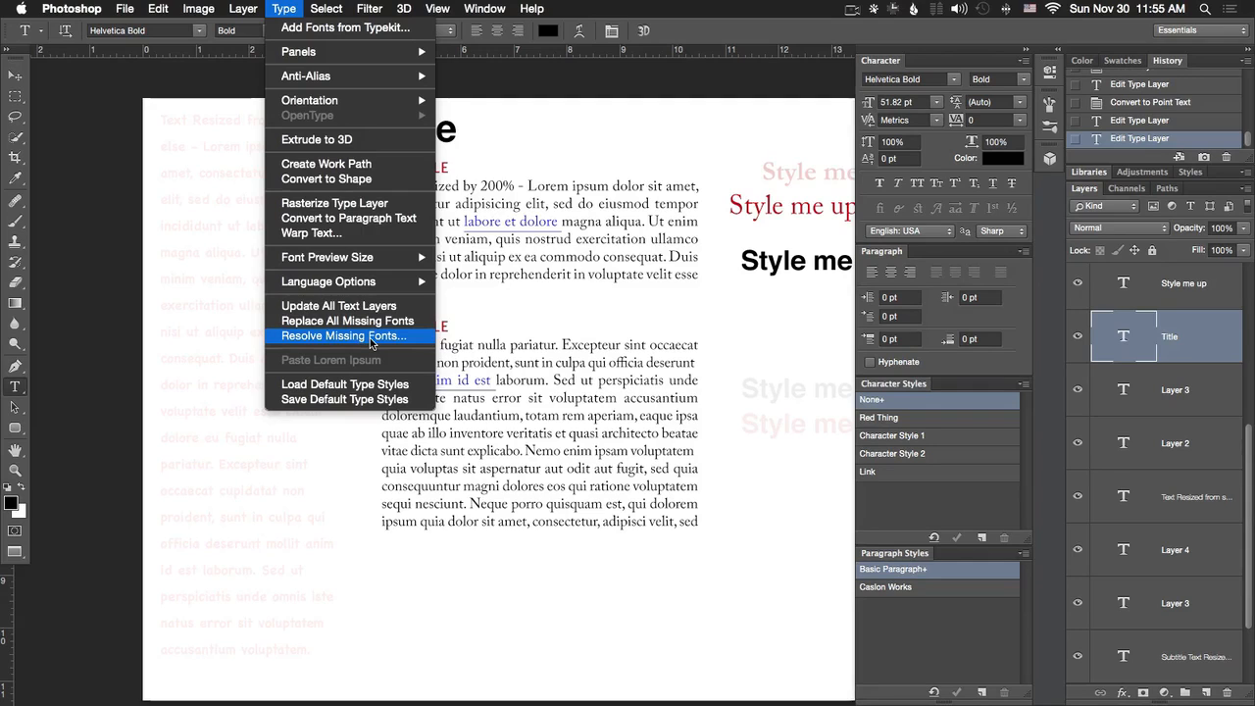
left_click(369, 338)
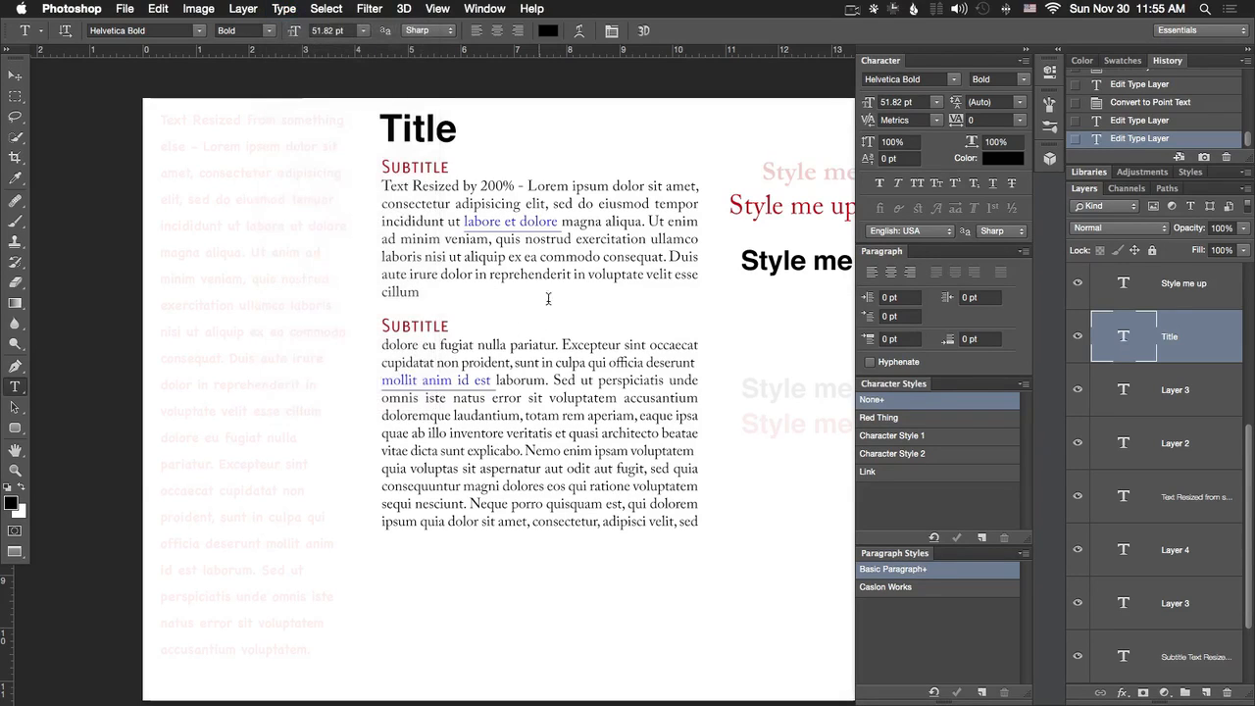
Create a paragraph text box in the empty area below "Style me up 4", fill it with Lorem Ipsum placeholder text, and commit it
left_click_drag(737, 524, 694, 552)
left_click(196, 8)
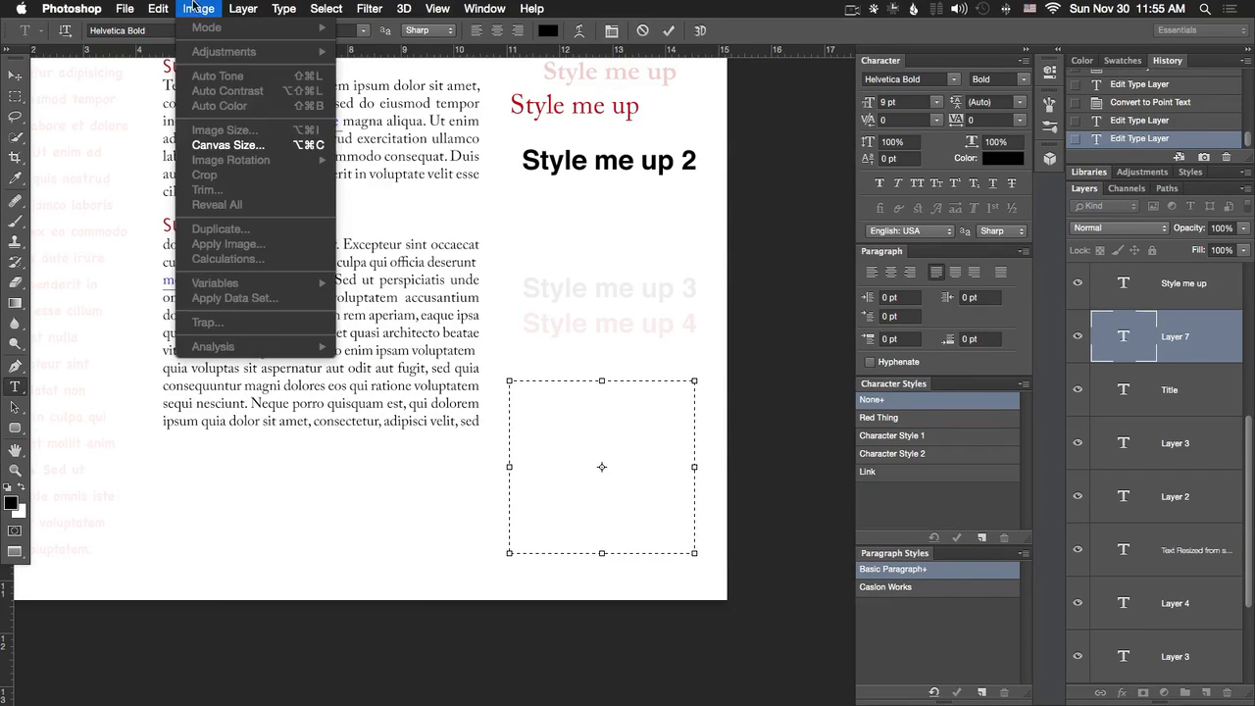
left_click(392, 360)
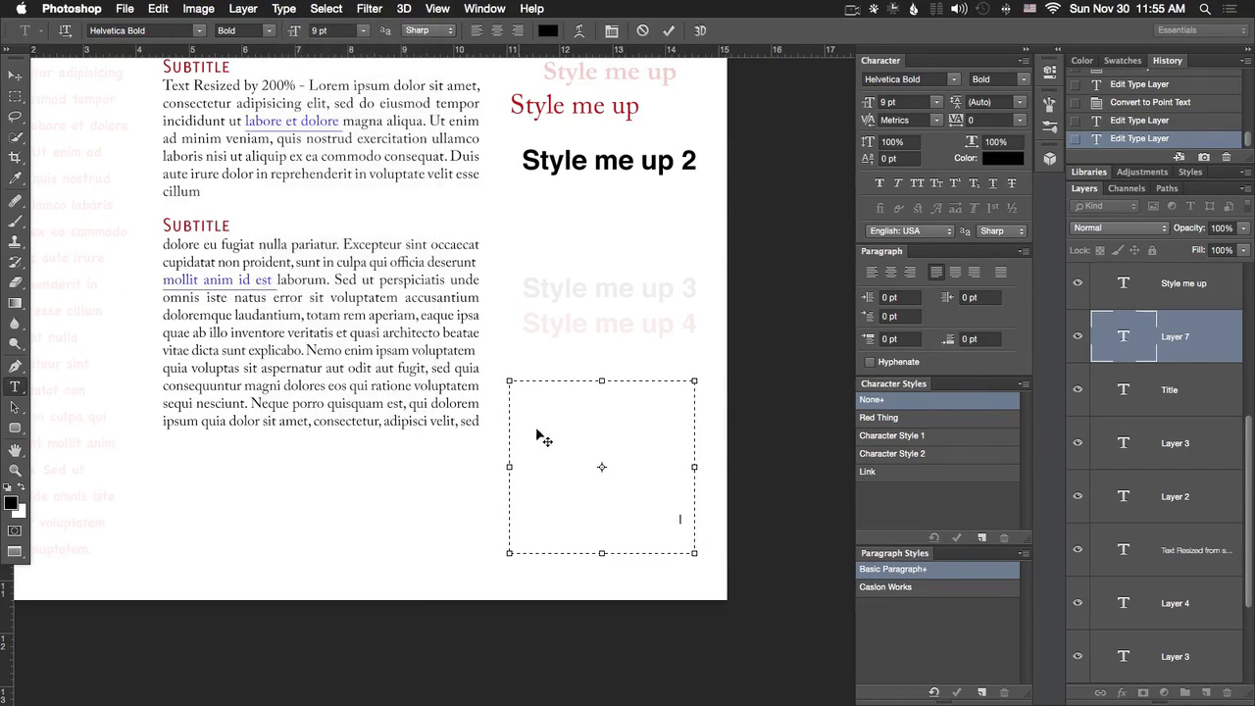
key("super+Return")
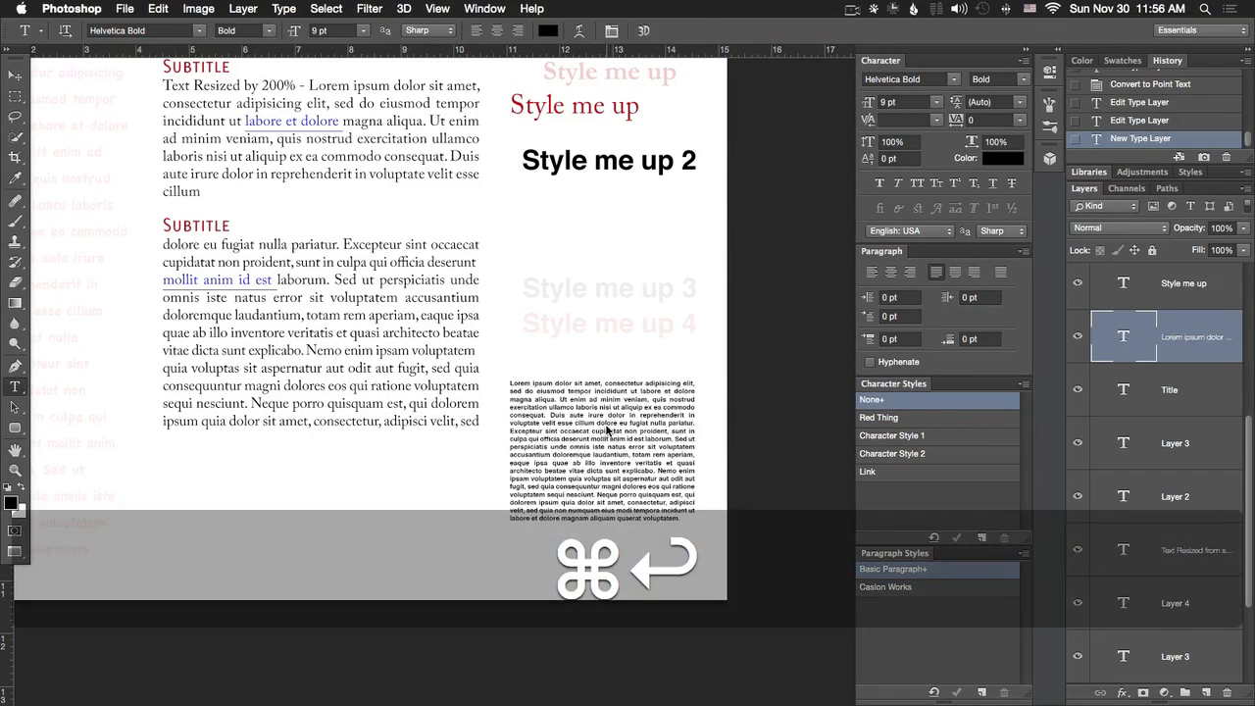
Inspect the Lorem Ipsum placeholder paragraph up close, return to the overall page, and switch to the Move tool
key("super+equal")
key("space")
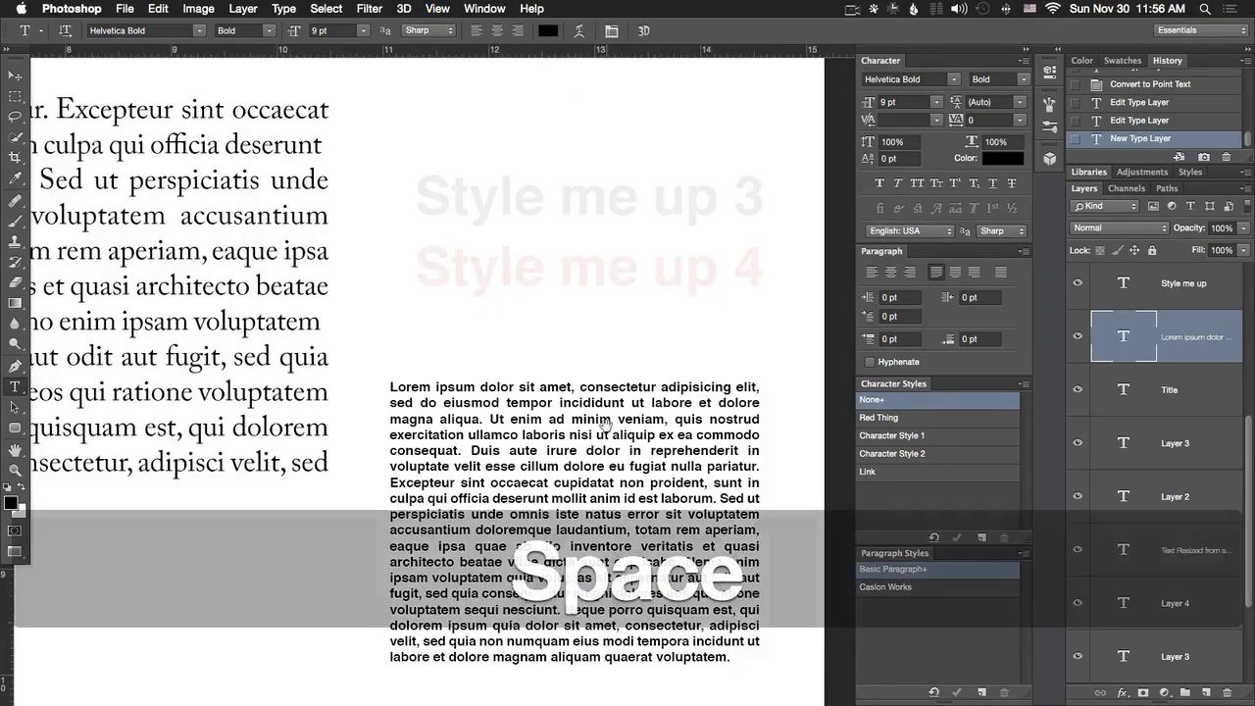
left_click_drag(606, 423, 605, 279)
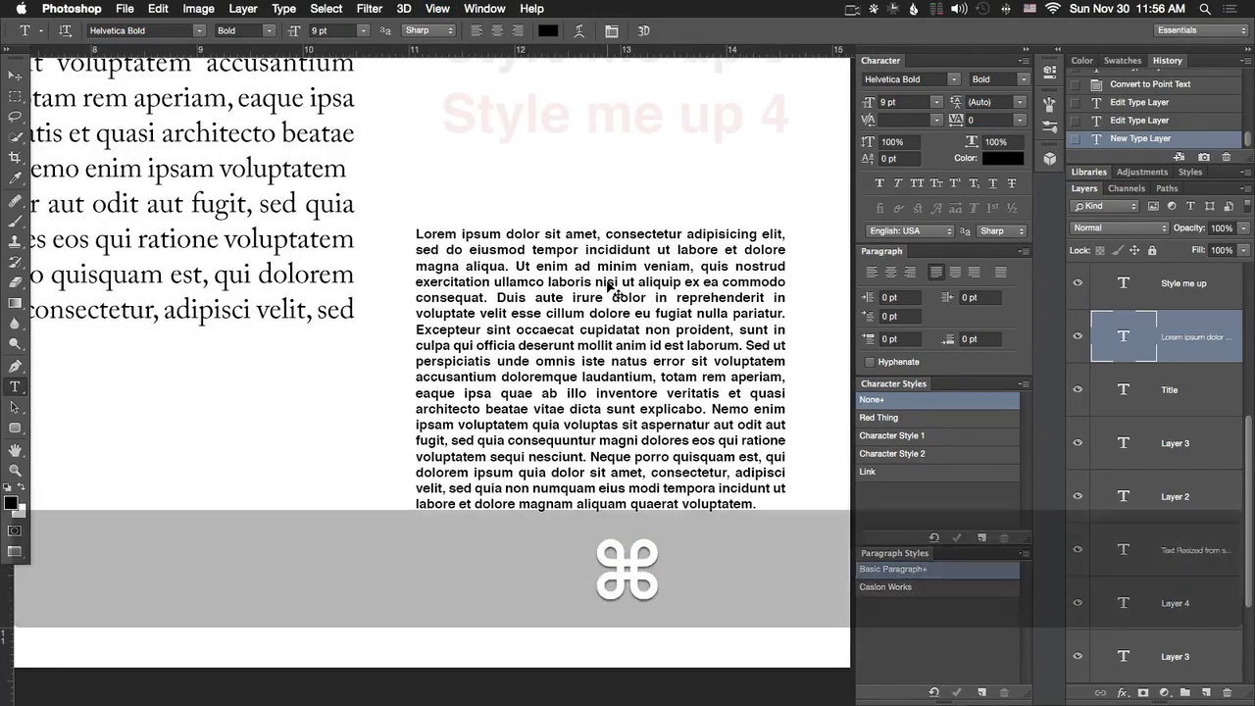
key("super+minus")
key("super+minus")
key("v")
key("space")
left_click_drag(610, 292, 434, 244)
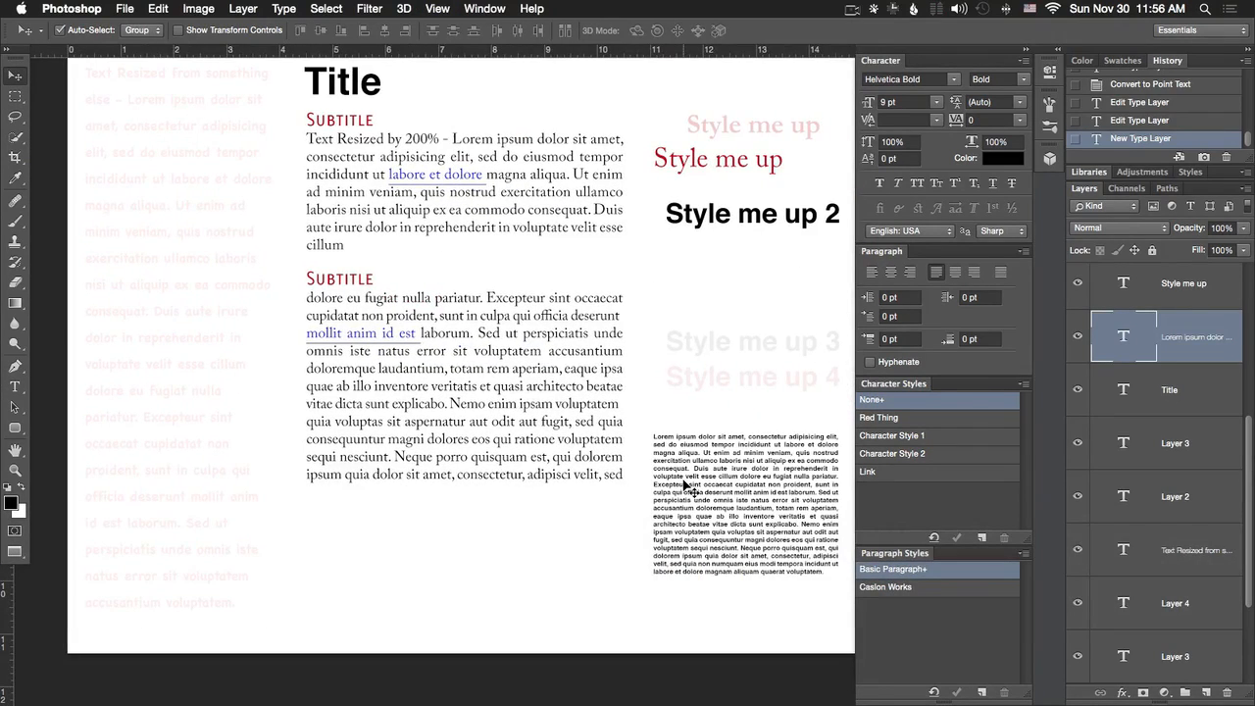
Apply the Link character style to the placeholder paragraph and check the Character Styles options for loading and saving default type styles
left_click(243, 8)
mouse_move(294, 9)
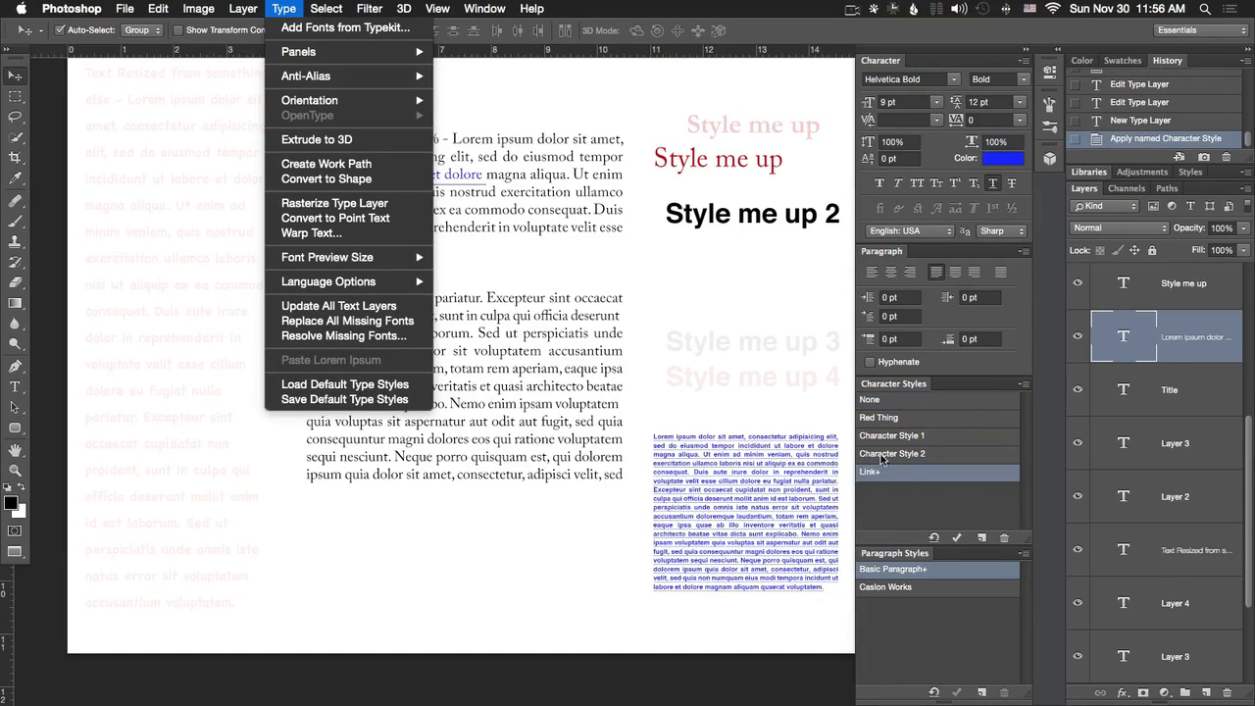
left_click(947, 495)
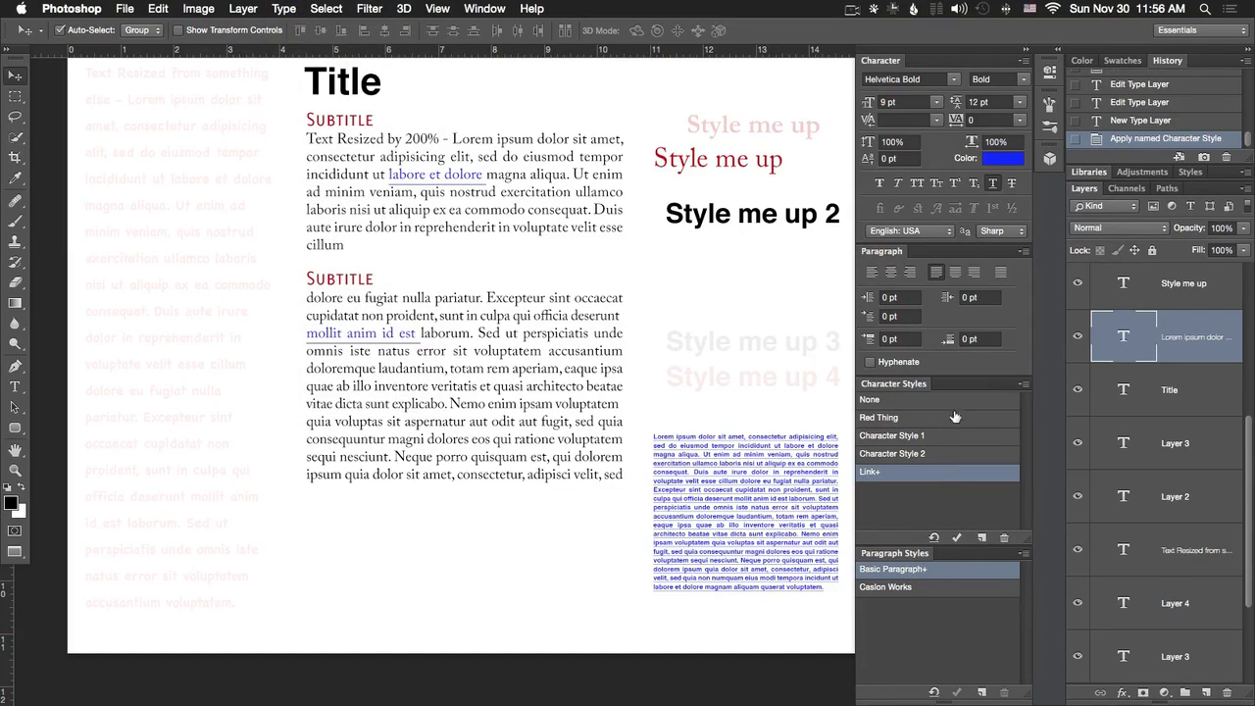
left_click(1023, 384)
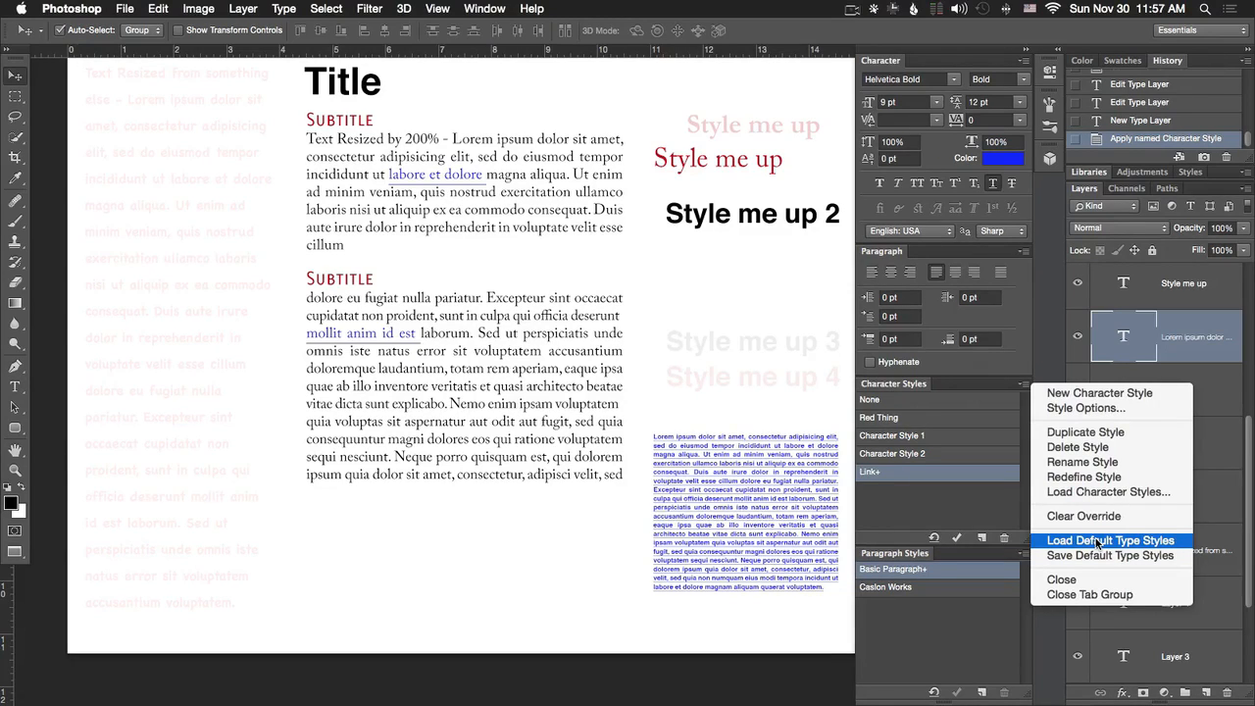
left_click(1023, 395)
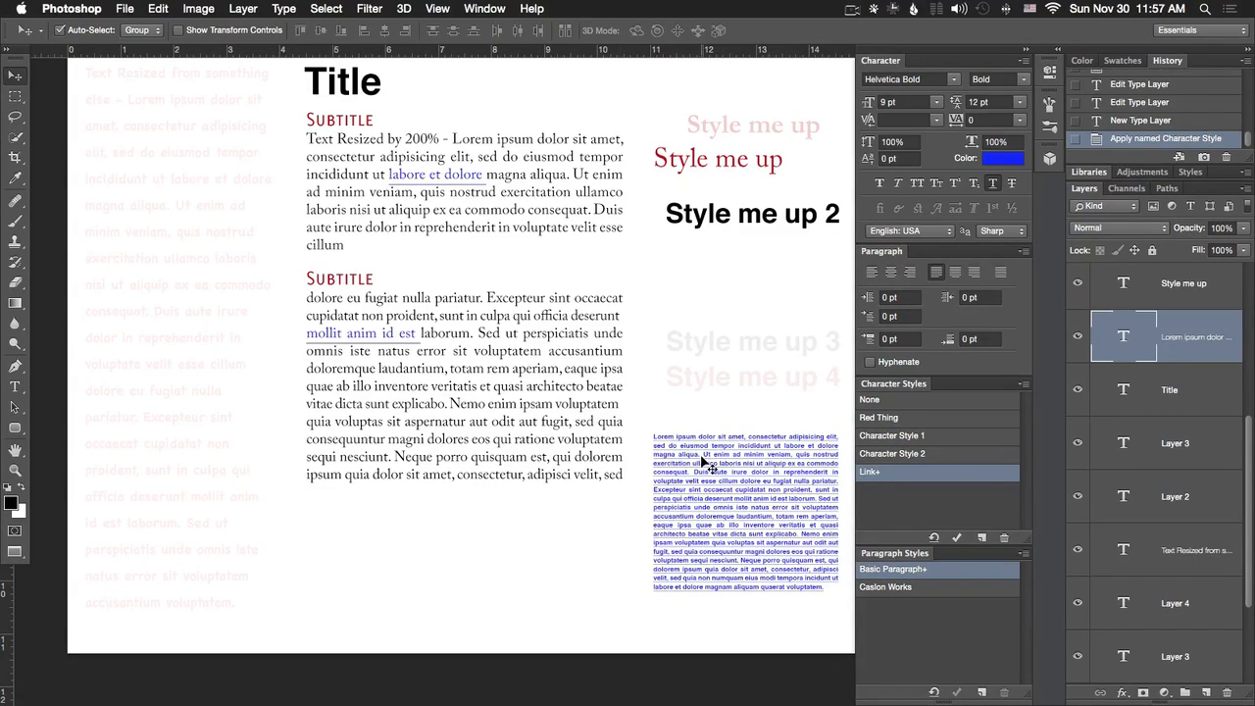
Delete the Lorem Ipsum placeholder text layer
key("BackSpace")
left_click_drag(574, 358, 554, 398)
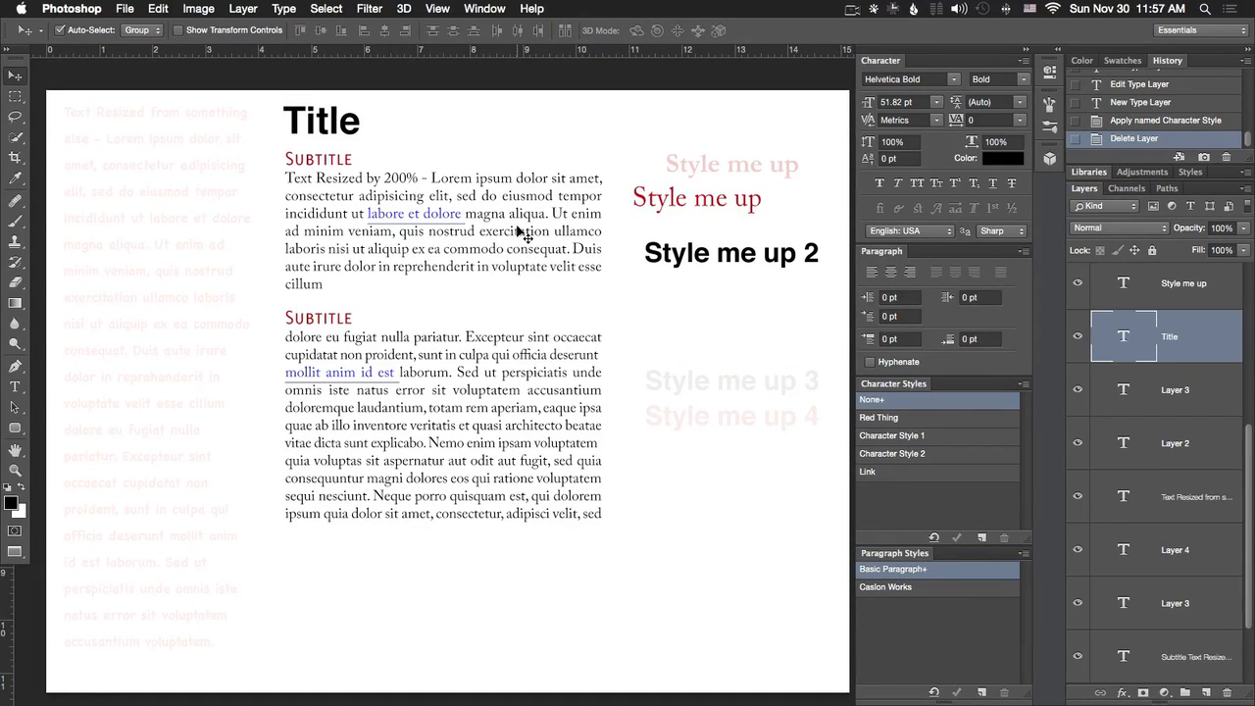
left_click(284, 8)
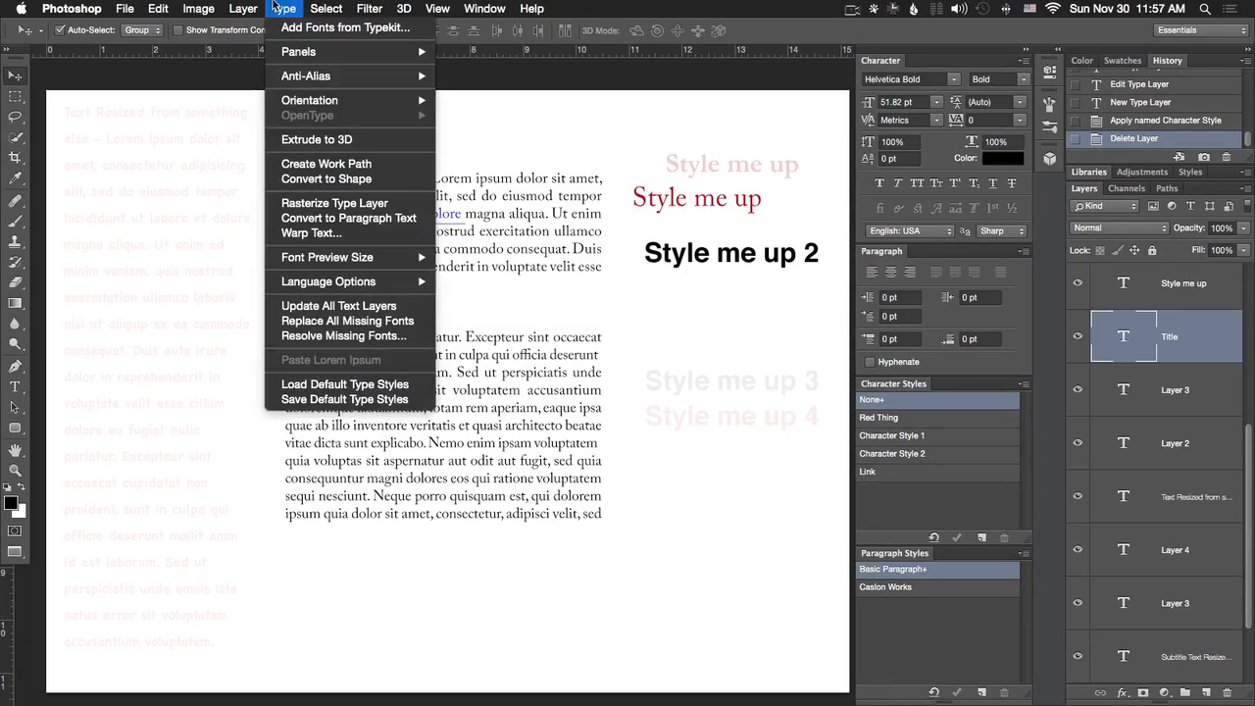